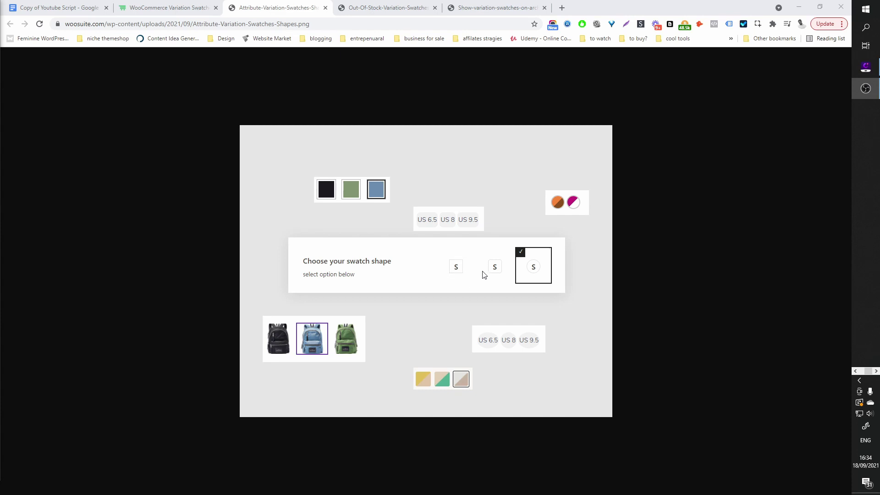
- View the example images of the out-of-stock swatch control and of variation swatches on archive pages
{"action": "left_click", "coordinate": [369, 8]}
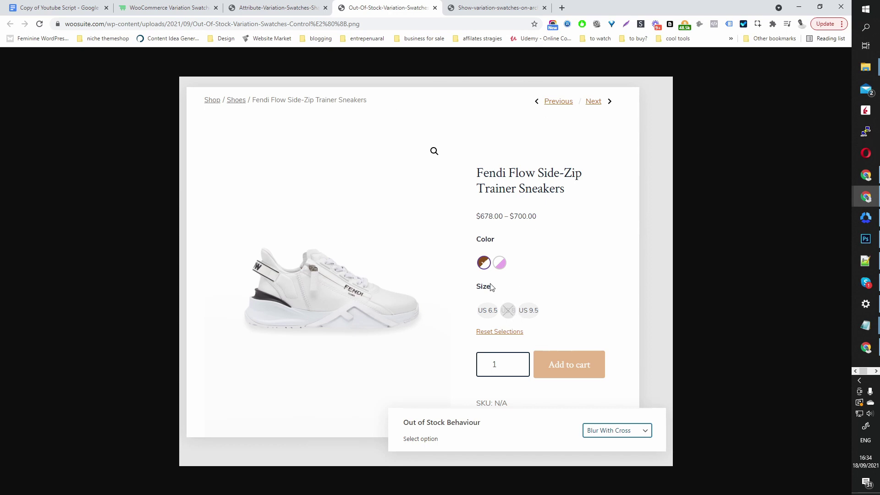
{"action": "key", "text": "ctrl+Tab"}
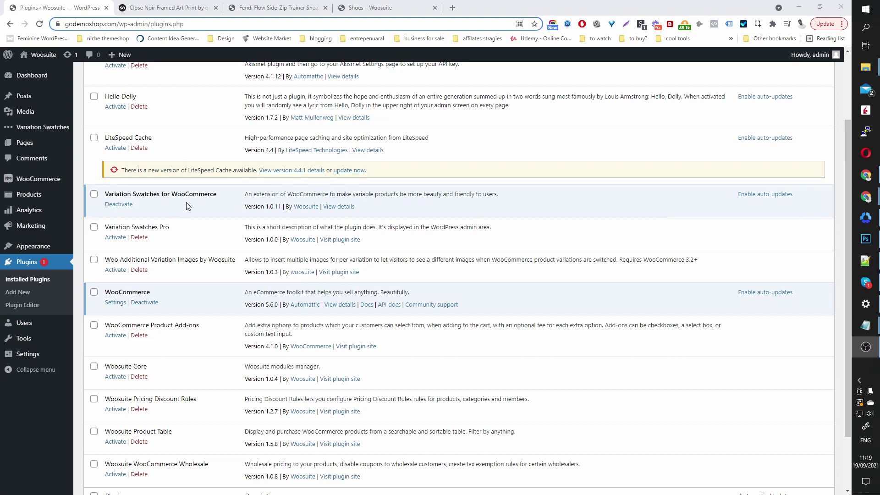
- Check the Variation Swatches for WooCommerce plugin entry and open the Variation Swatches settings in a new browser tab
{"action": "left_click_drag", "start_coordinate": [108, 191], "coordinate": [221, 199]}
{"action": "left_click_drag", "start_coordinate": [292, 207], "coordinate": [319, 208]}
{"action": "left_click", "coordinate": [259, 194]}
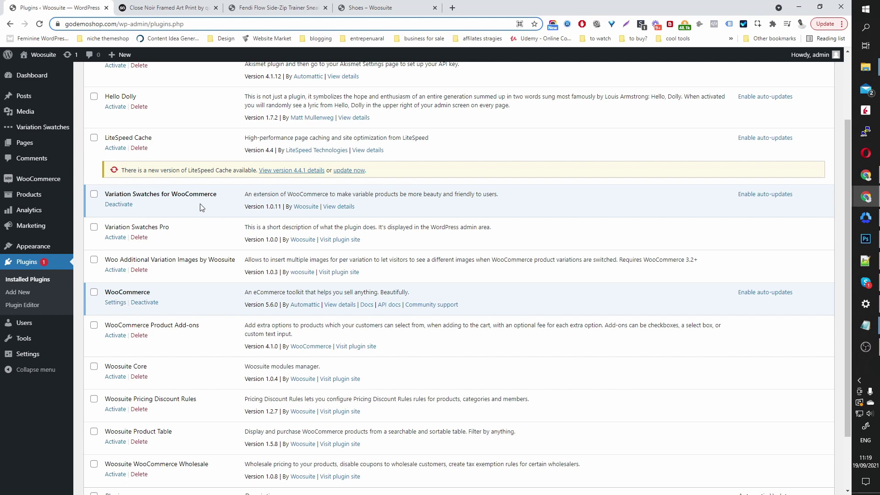
{"action": "mouse_move", "coordinate": [40, 130]}
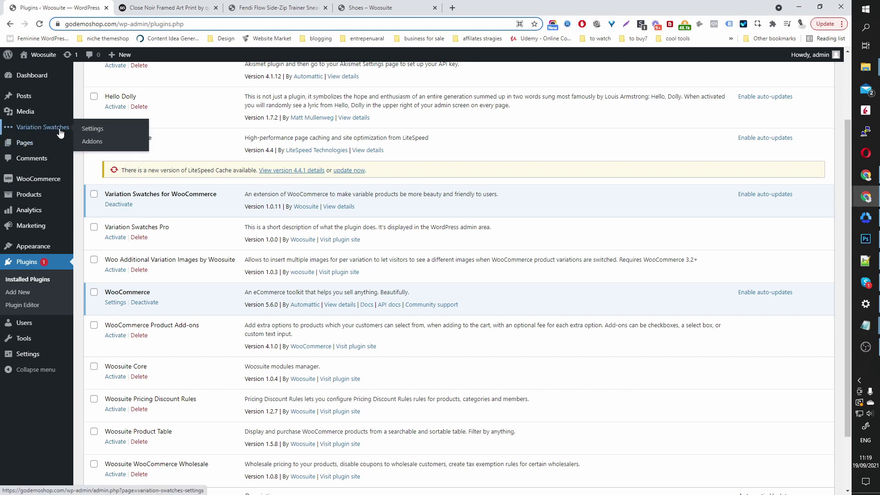
{"action": "left_click", "coordinate": [89, 131]}
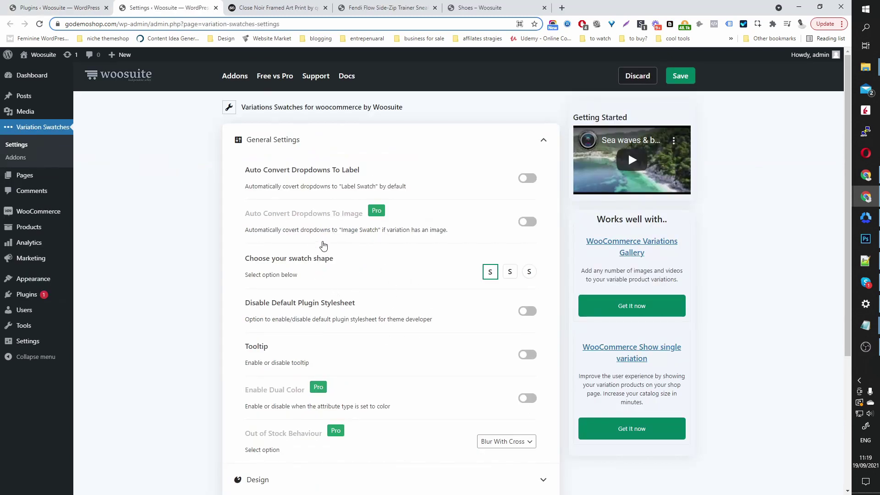
- Examine the frame and size choices offered on the Society6 Close Noir Framed Art Print page
{"action": "left_click", "coordinate": [290, 4]}
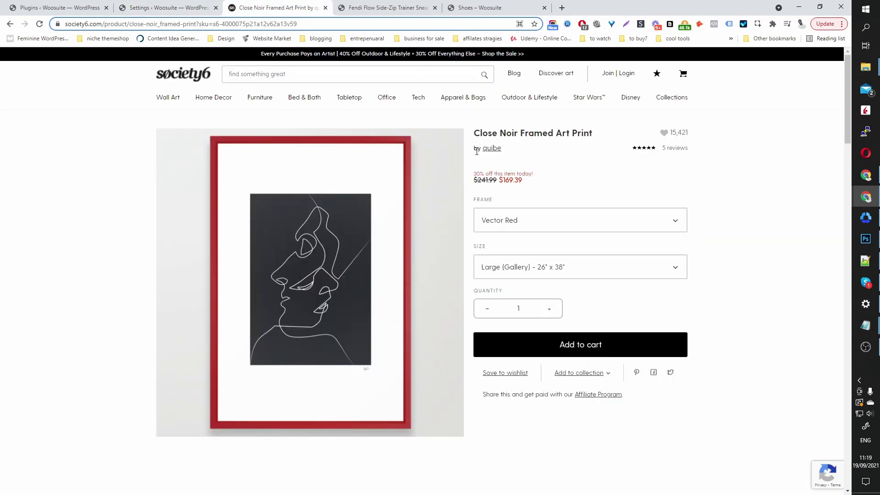
{"action": "left_click", "coordinate": [571, 226]}
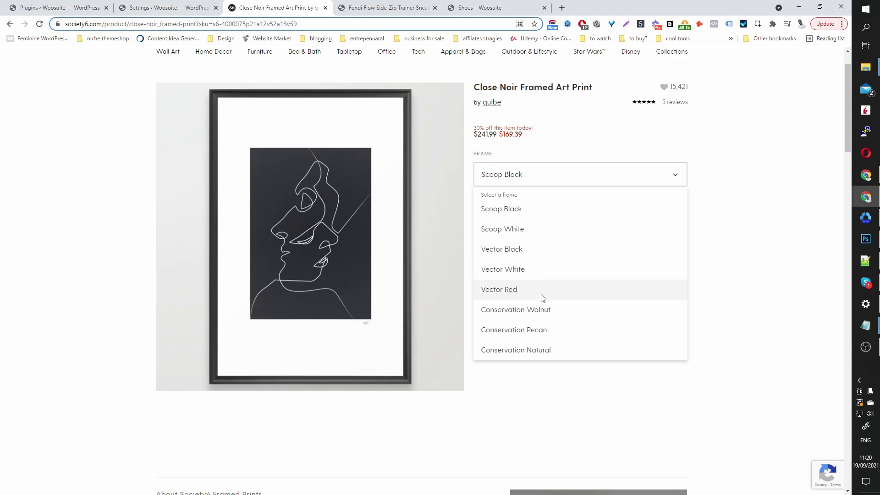
{"action": "left_click", "coordinate": [752, 196]}
{"action": "left_click", "coordinate": [596, 221]}
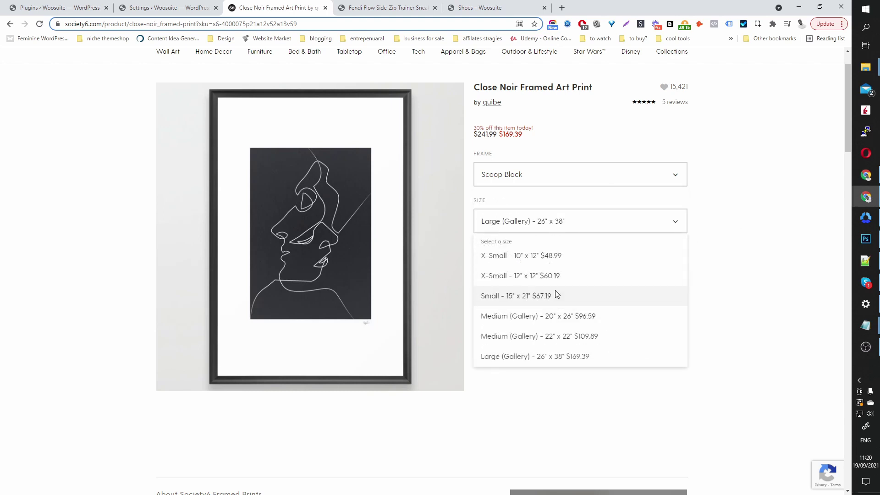
{"action": "left_click", "coordinate": [746, 175]}
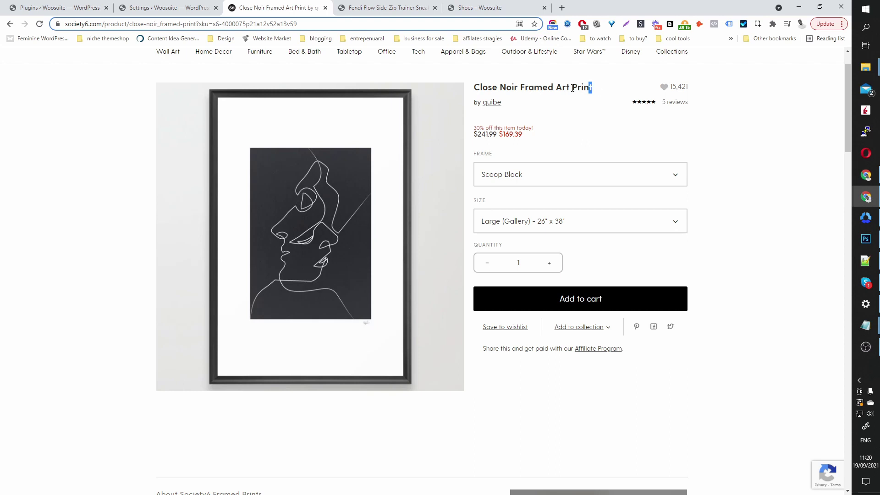
- Copy the title "Close Noir Framed Art Print" from the Society6 page and use it as the name of a new WooCommerce product
{"action": "left_click_drag", "start_coordinate": [594, 88], "coordinate": [476, 87]}
{"action": "key", "text": "ctrl+c"}
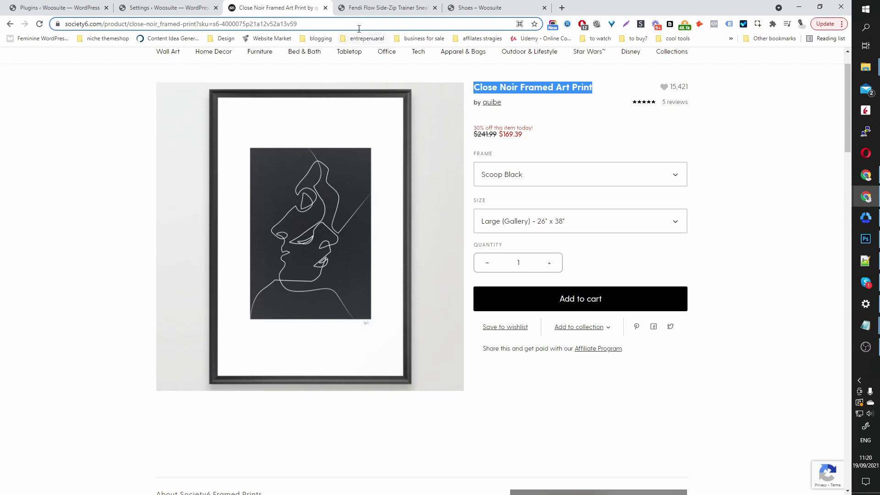
{"action": "left_click", "coordinate": [59, 8]}
{"action": "mouse_move", "coordinate": [127, 71]}
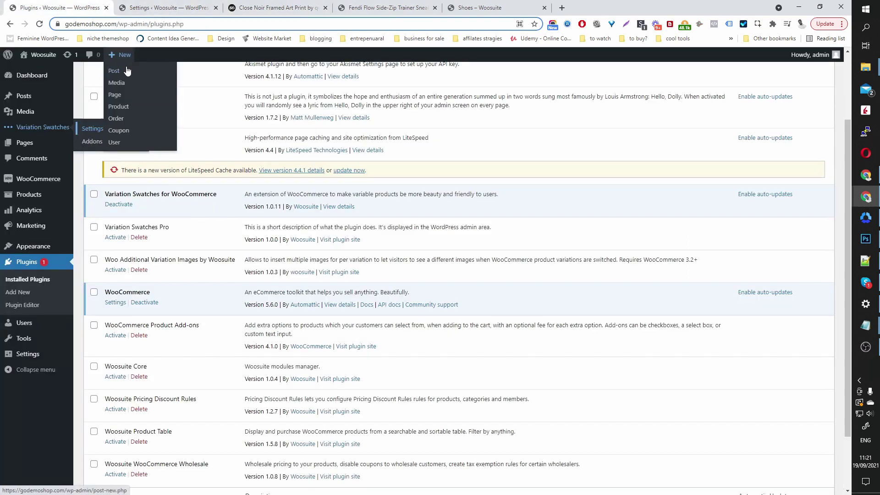
{"action": "left_click", "coordinate": [133, 108]}
{"action": "key", "text": "ctrl+v"}
- Copy the framed print description paragraph from the Society6 page into the new product's description
{"action": "left_click", "coordinate": [284, 10]}
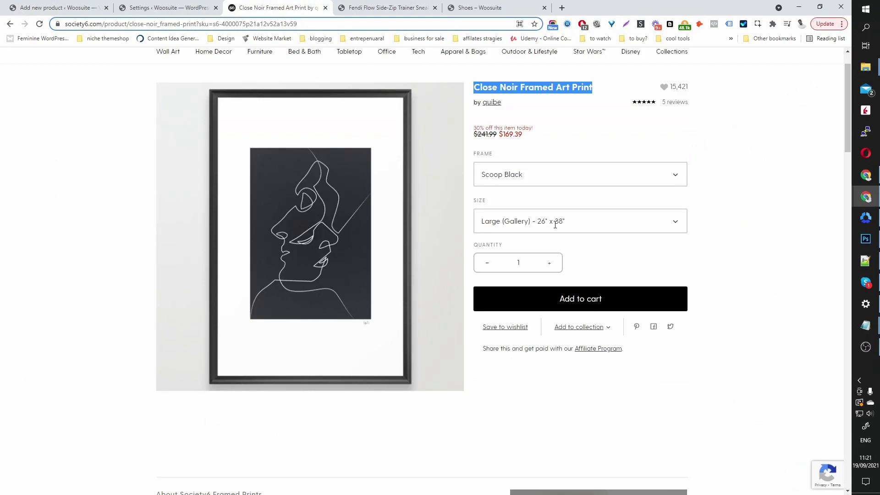
{"action": "scroll", "coordinate": [557, 289], "scroll_direction": "down", "scroll_amount": 8}
{"action": "left_click_drag", "start_coordinate": [265, 166], "coordinate": [156, 143]}
{"action": "key", "text": "ctrl+c"}
{"action": "key", "text": "ctrl+1"}
{"action": "left_click", "coordinate": [258, 232]}
{"action": "key", "text": "ctrl+v"}
- Set the product type of the new product to Variable product
{"action": "scroll", "coordinate": [328, 295], "scroll_direction": "down", "scroll_amount": 5}
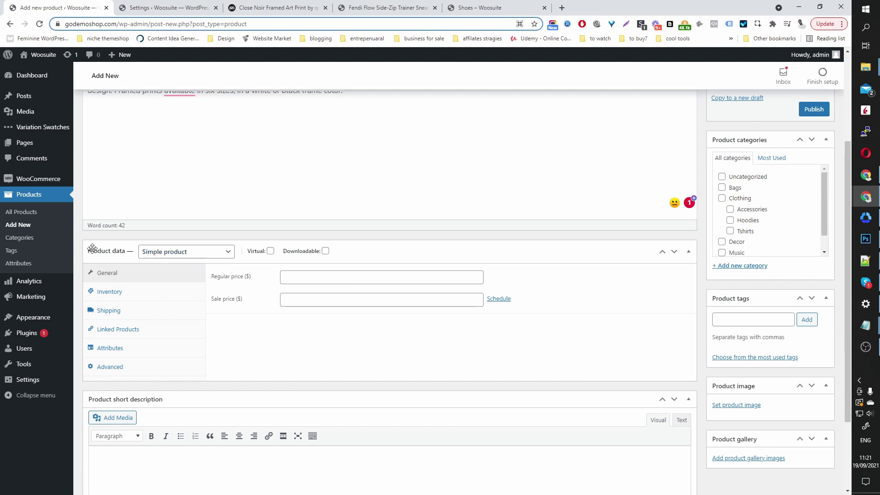
{"action": "left_click", "coordinate": [178, 255]}
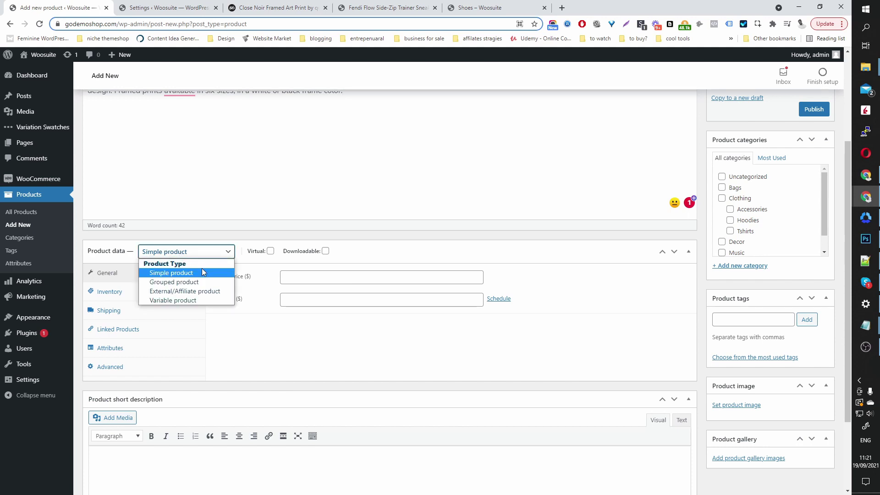
{"action": "left_click", "coordinate": [189, 305]}
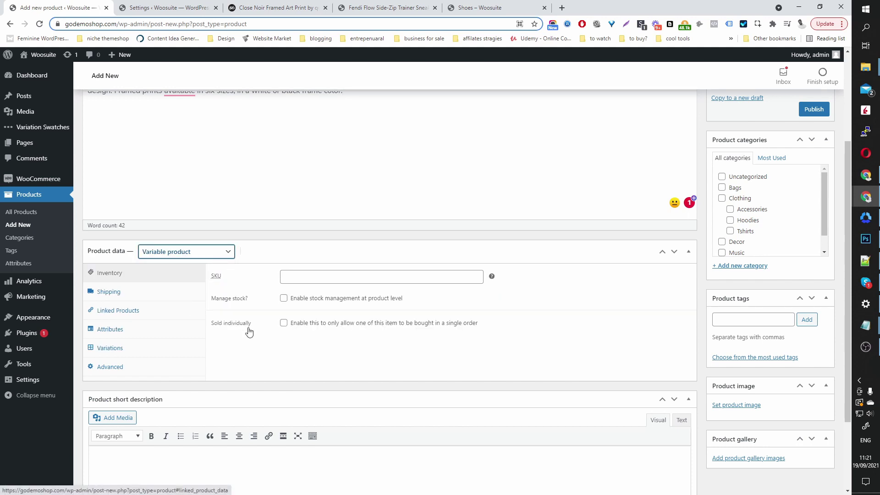
- Check which attribute choices the product offers and save the product as a draft
{"action": "scroll", "coordinate": [151, 335], "scroll_direction": "down", "scroll_amount": 1}
{"action": "left_click", "coordinate": [119, 288]}
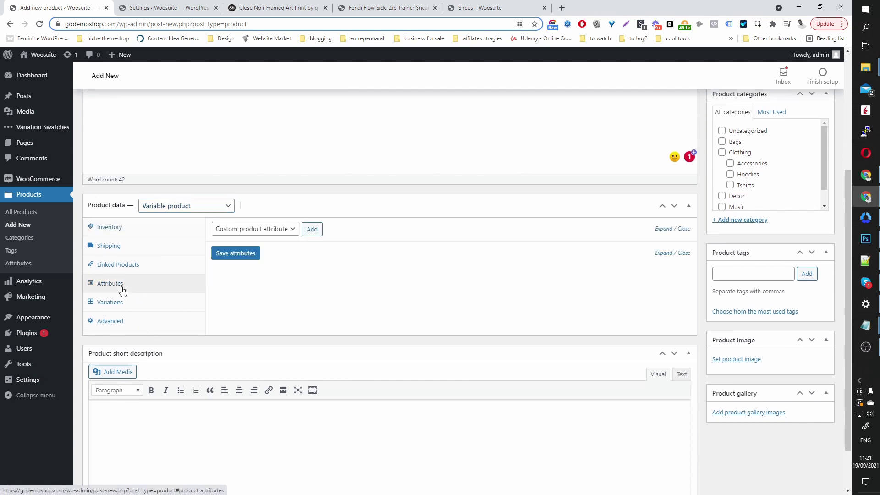
{"action": "left_click", "coordinate": [250, 231]}
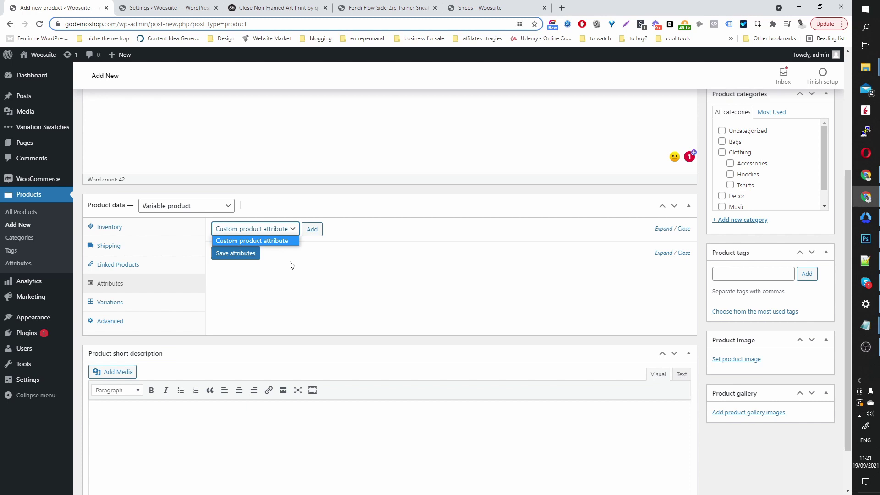
{"action": "scroll", "coordinate": [677, 321], "scroll_direction": "up", "scroll_amount": 4}
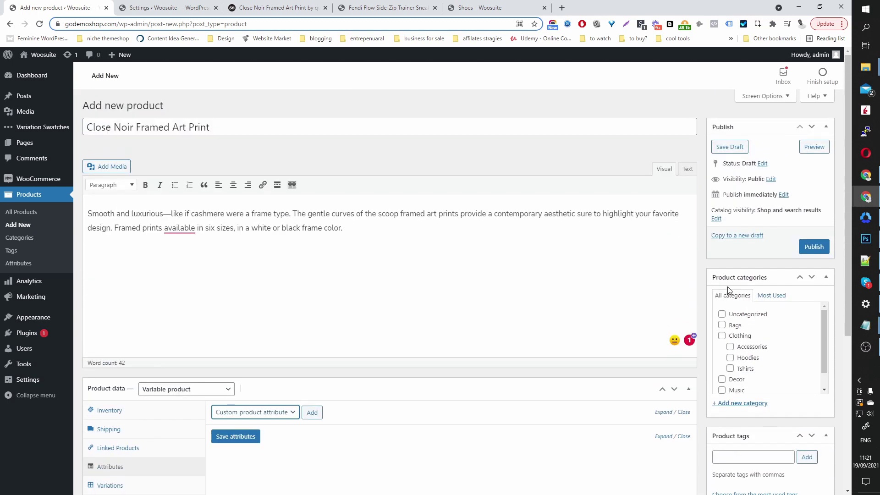
{"action": "left_click", "coordinate": [733, 147]}
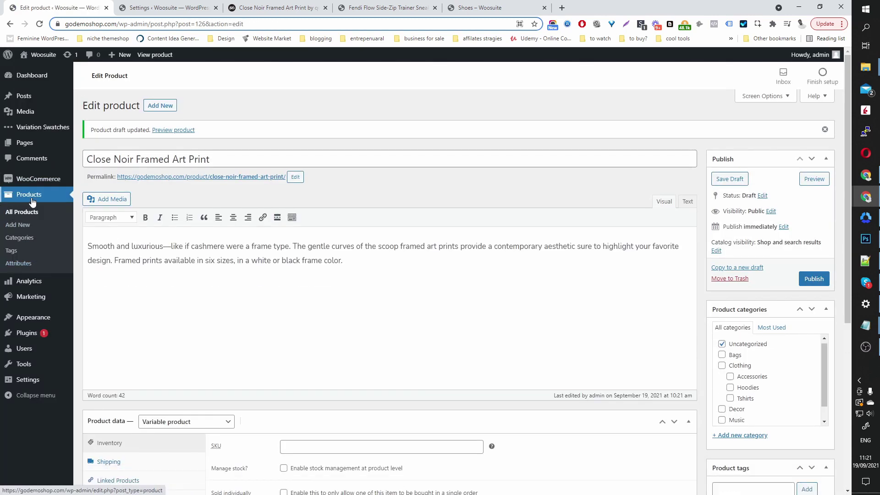
- Open the product attributes page in a new browser tab and add an attribute named Color with type Color
{"action": "left_click", "coordinate": [23, 263], "text": "ctrl+shift"}
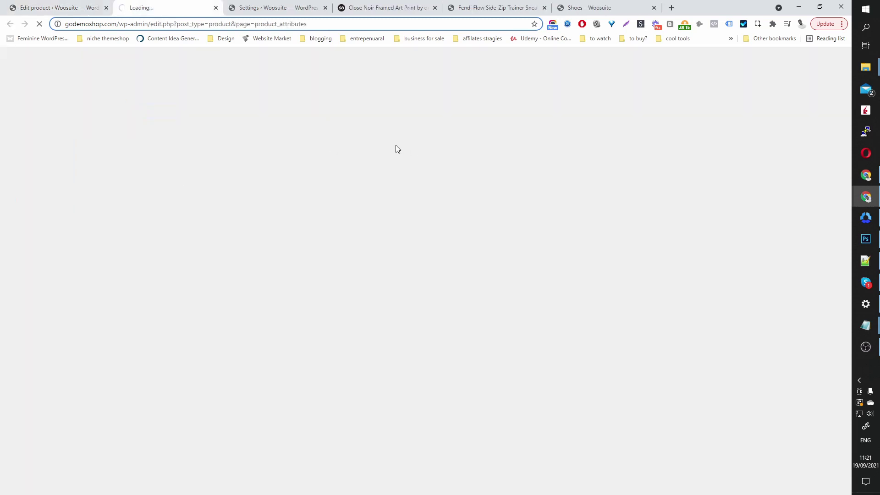
{"action": "left_click", "coordinate": [154, 179]}
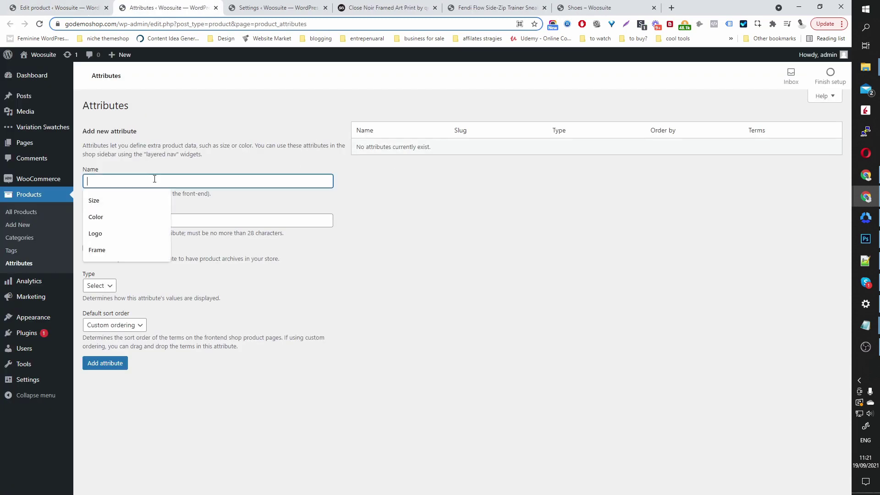
{"action": "left_click", "coordinate": [128, 217]}
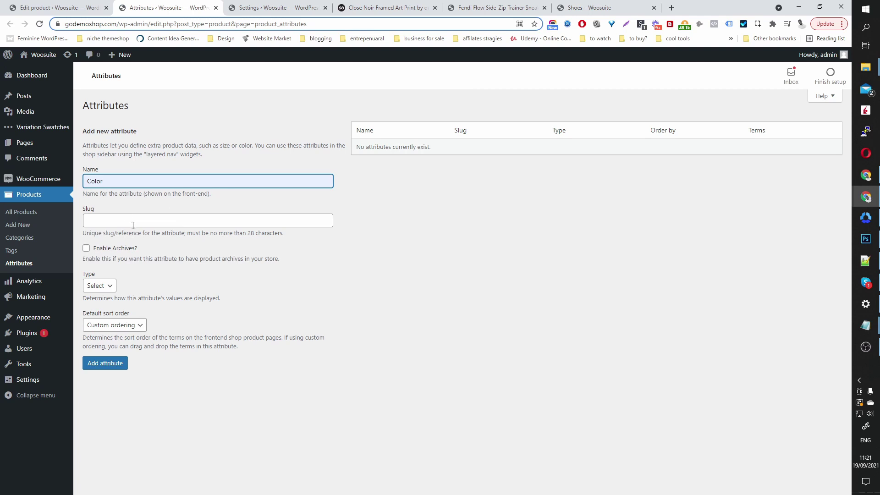
{"action": "left_click", "coordinate": [104, 291]}
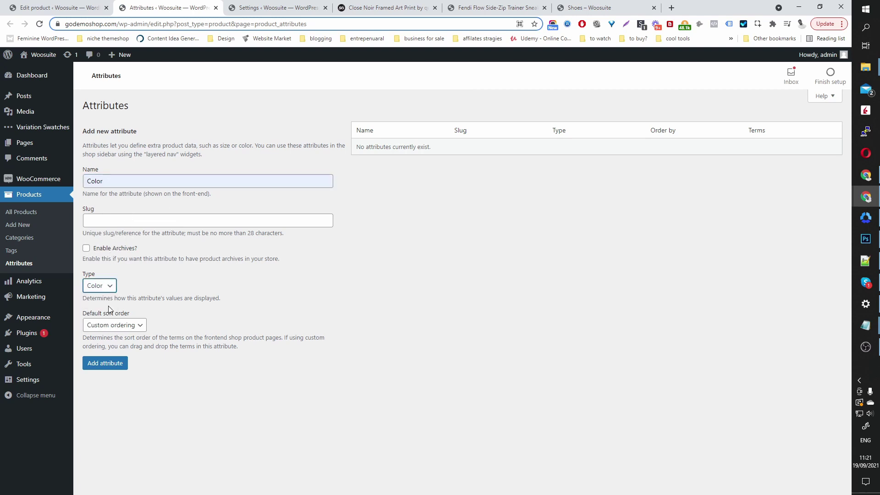
{"action": "left_click", "coordinate": [105, 363]}
- Add a product attribute named Size with type Label
{"action": "left_click", "coordinate": [114, 182]}
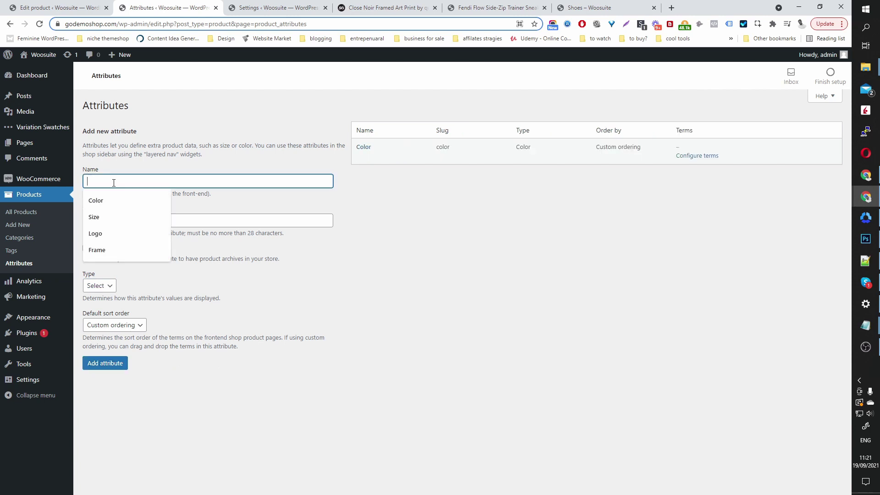
{"action": "left_click", "coordinate": [106, 218]}
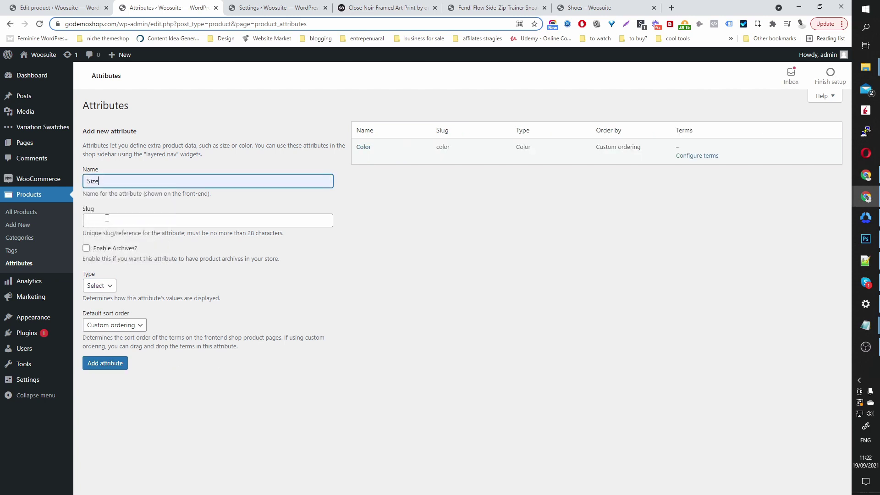
{"action": "left_click", "coordinate": [105, 287]}
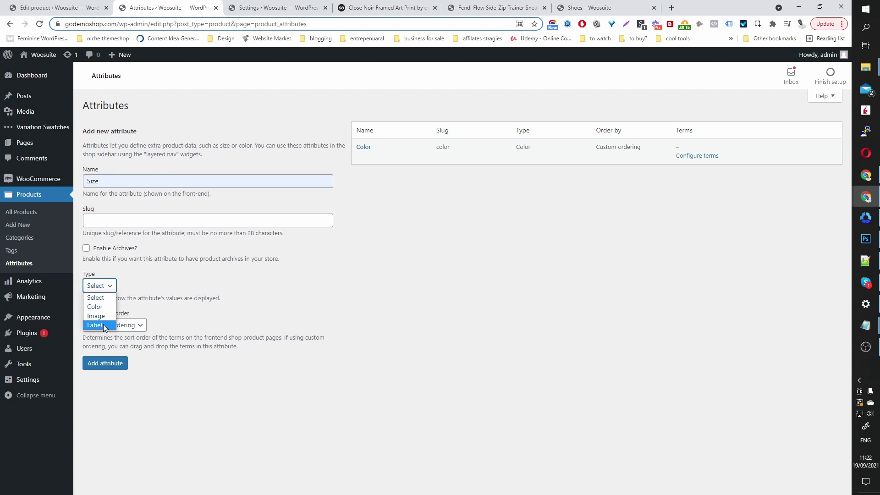
{"action": "left_click", "coordinate": [97, 325]}
{"action": "left_click", "coordinate": [117, 369]}
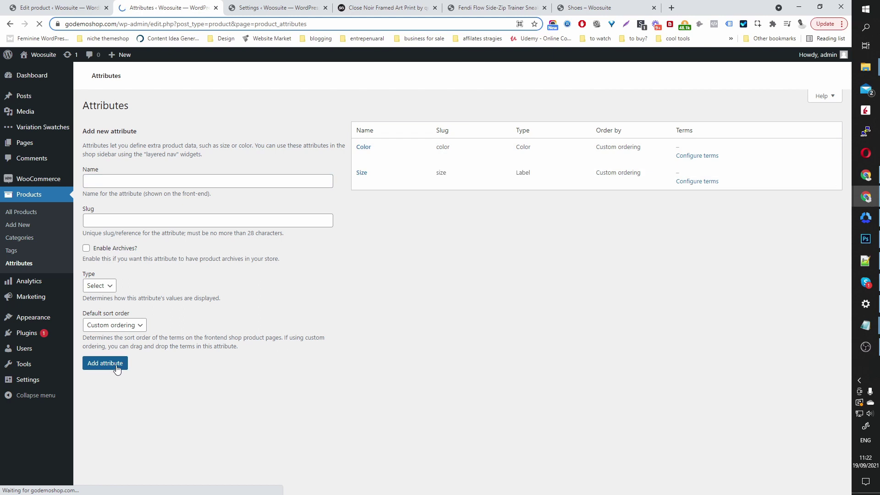
- Enter Frame as the name of another new product attribute
{"action": "left_click", "coordinate": [111, 176]}
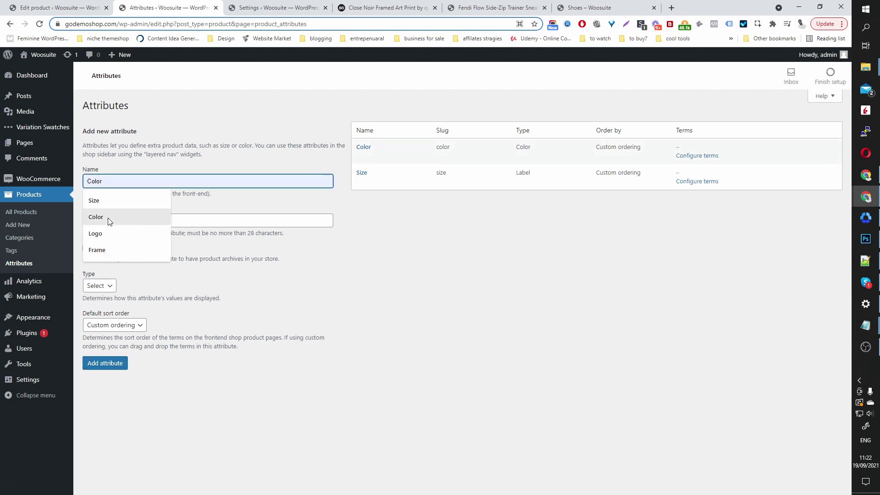
{"action": "left_click", "coordinate": [102, 250]}
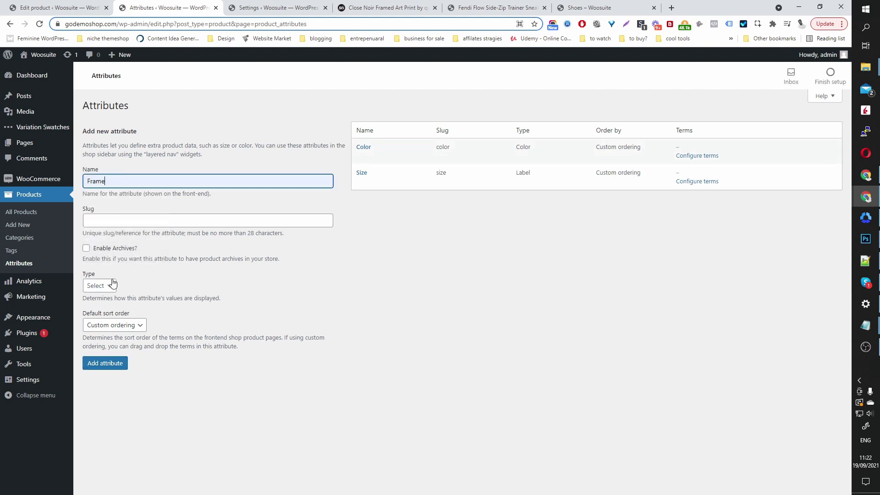
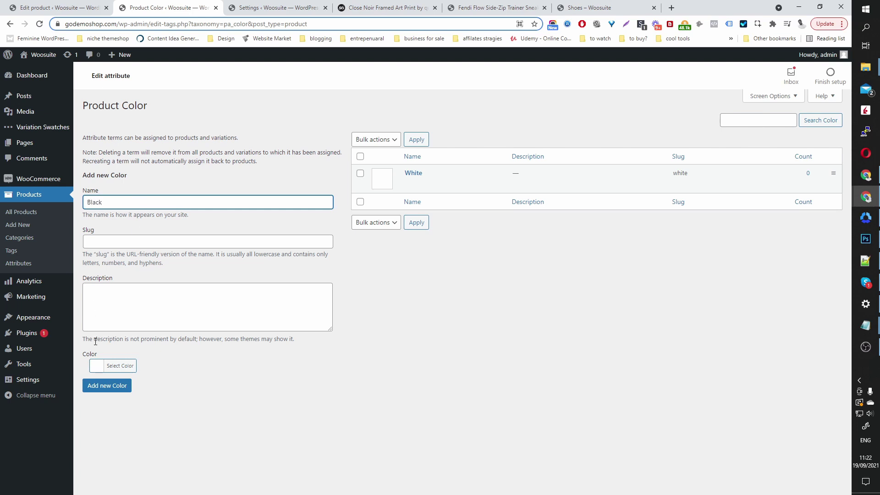
- Add the color term Black with the swatch color #000000
{"action": "left_click", "coordinate": [97, 365]}
{"action": "left_click", "coordinate": [91, 472]}
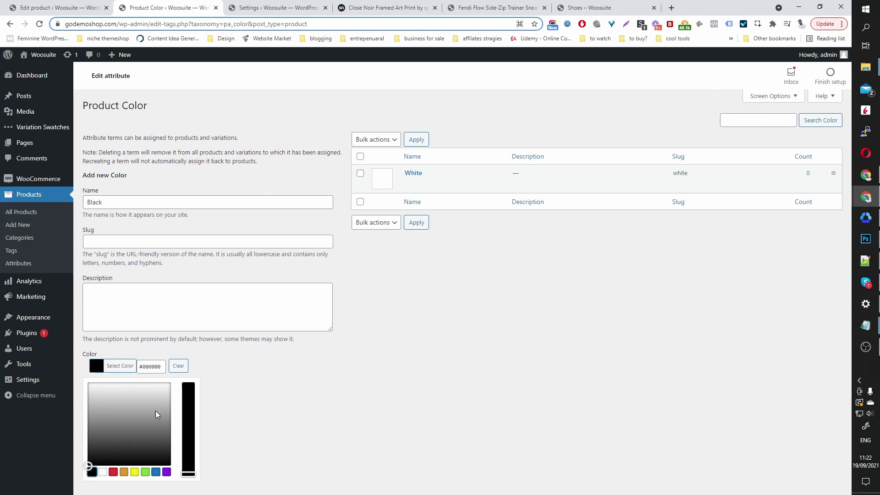
{"action": "left_click", "coordinate": [229, 365]}
{"action": "left_click", "coordinate": [99, 389]}
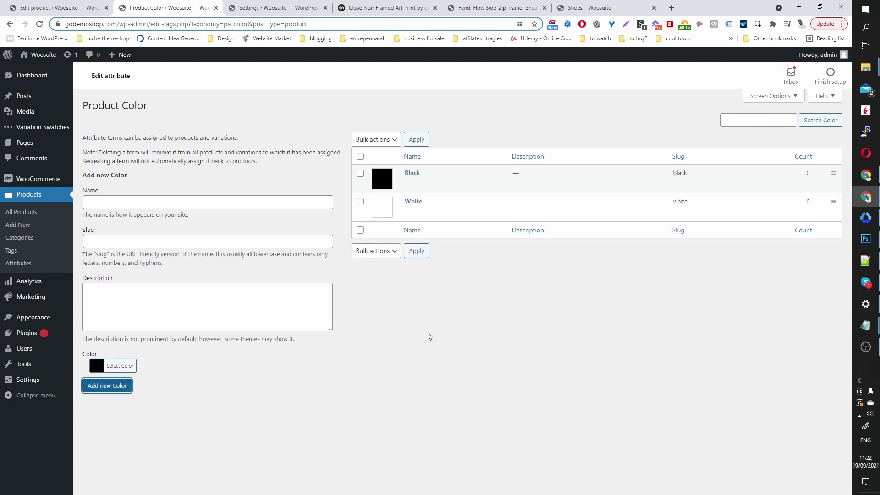
- Add a color term named Red with the preset red swatch color
{"action": "left_click", "coordinate": [173, 202]}
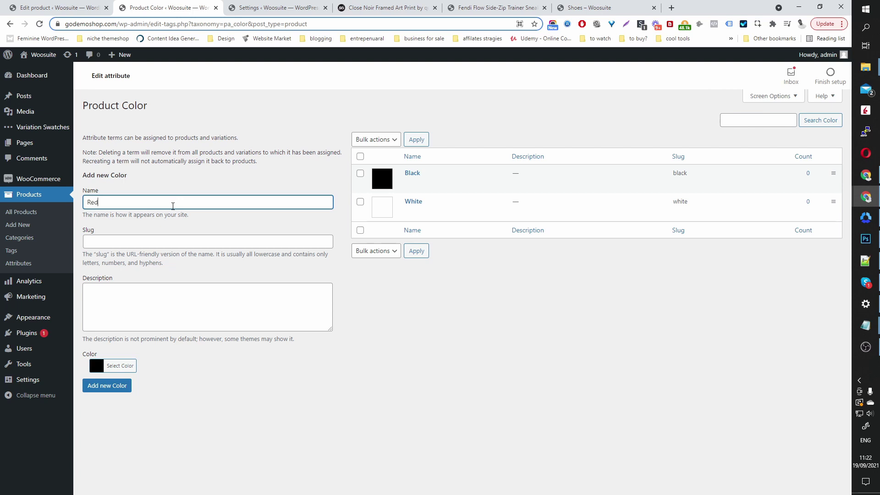
{"action": "left_click", "coordinate": [114, 365]}
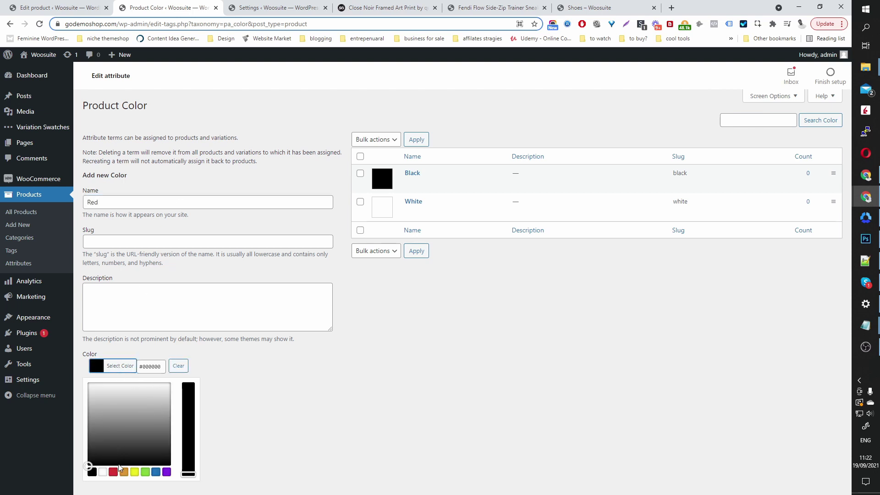
{"action": "left_click", "coordinate": [114, 472]}
{"action": "left_click", "coordinate": [114, 489]}
{"action": "left_click", "coordinate": [110, 386]}
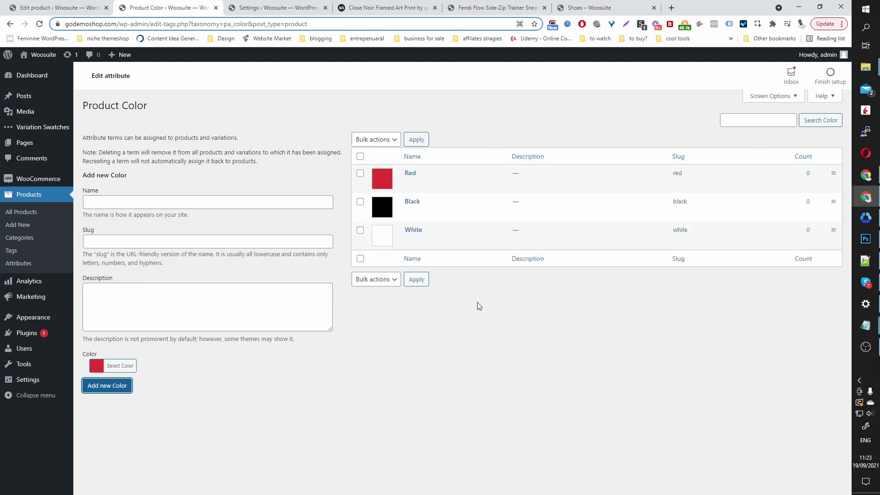
- Return to the attributes list and examine the frame options on the Society6 Close Noir Framed Art Print page
{"action": "left_click", "coordinate": [25, 265]}
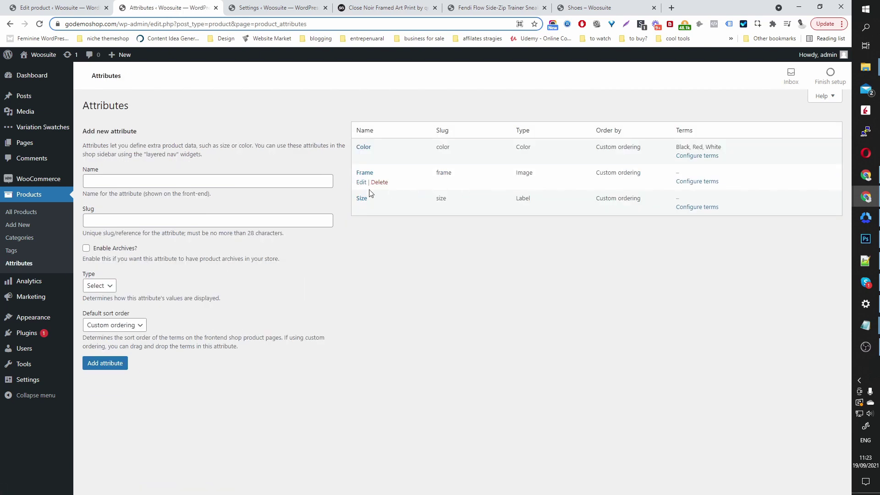
{"action": "left_click", "coordinate": [360, 183]}
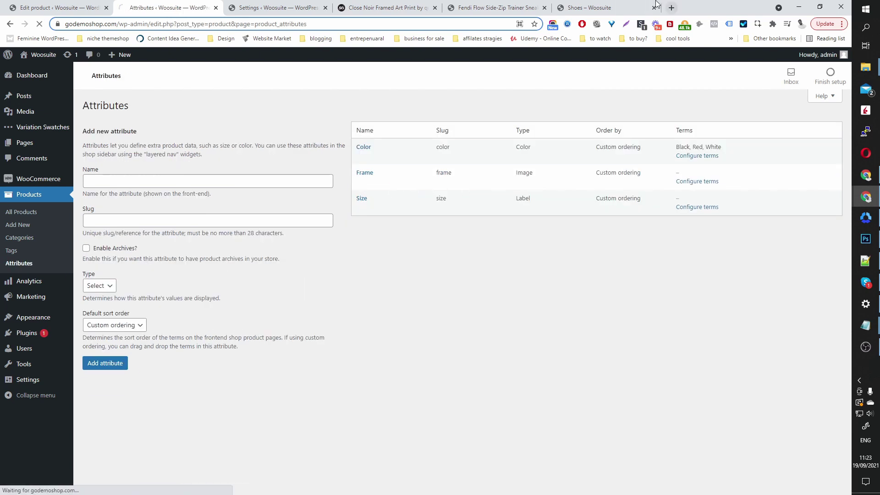
{"action": "key", "text": "ctrl+4"}
{"action": "scroll", "coordinate": [507, 188], "scroll_direction": "up", "scroll_amount": 9}
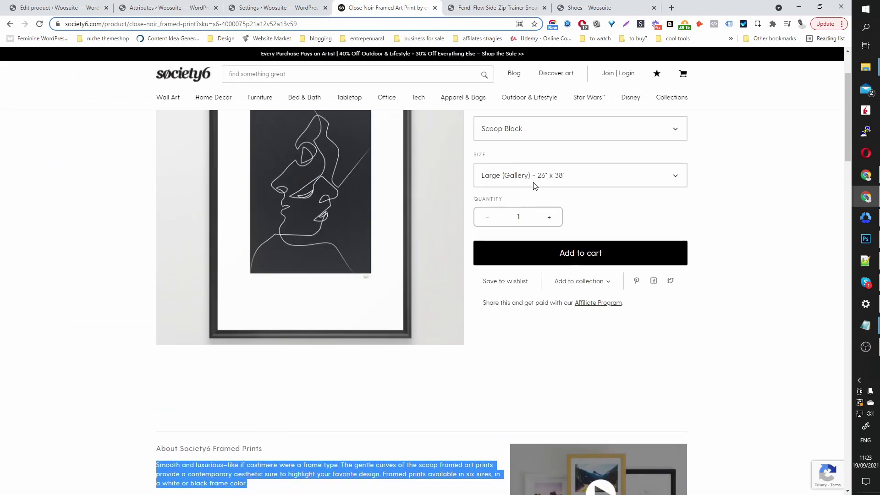
{"action": "left_click", "coordinate": [562, 224]}
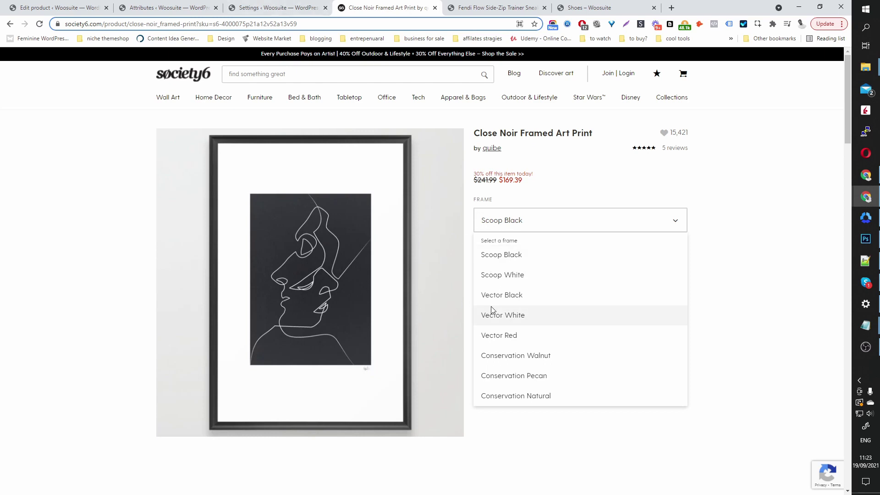
- Add the term Scoop to the Frame attribute, with the uploaded scoop-frame file as its swatch image
{"action": "left_click", "coordinate": [168, 7]}
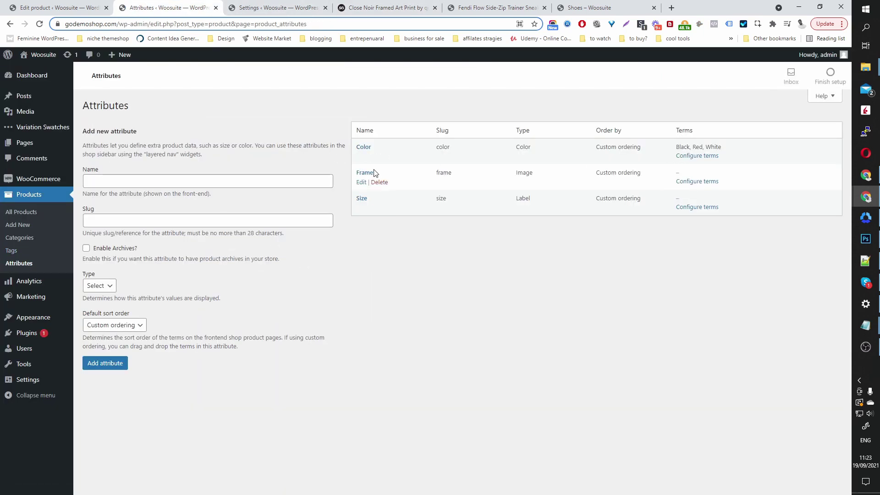
{"action": "left_click", "coordinate": [703, 182]}
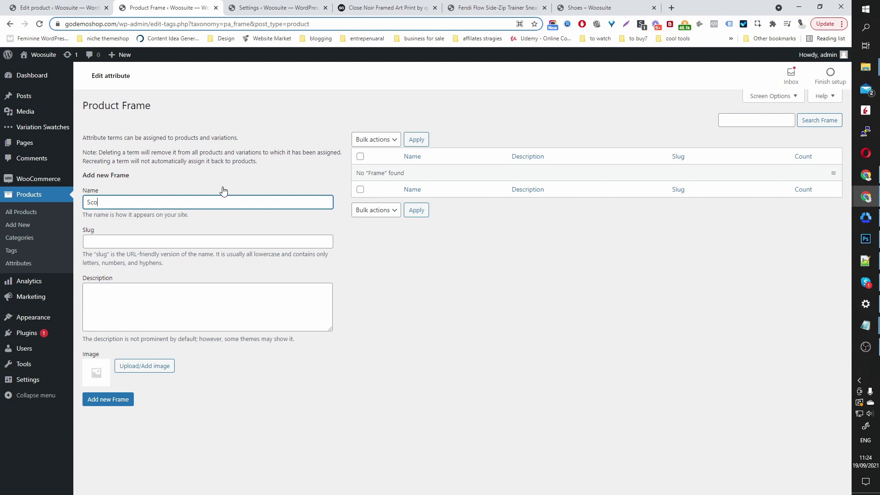
{"action": "type", "text": "op"}
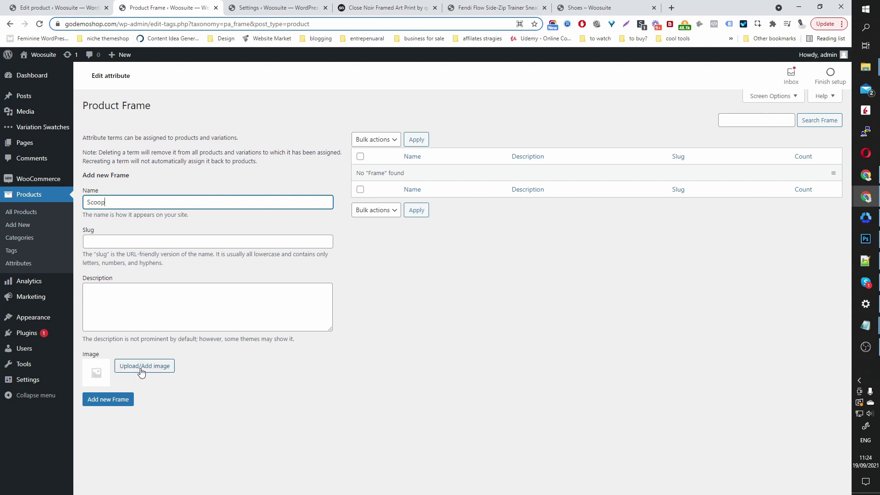
{"action": "left_click", "coordinate": [141, 372]}
{"action": "left_click", "coordinate": [45, 99]}
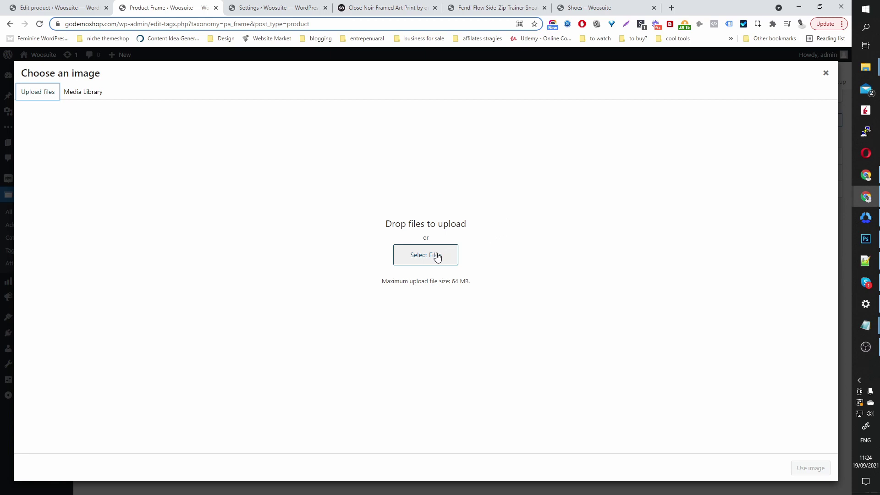
{"action": "left_click", "coordinate": [436, 258]}
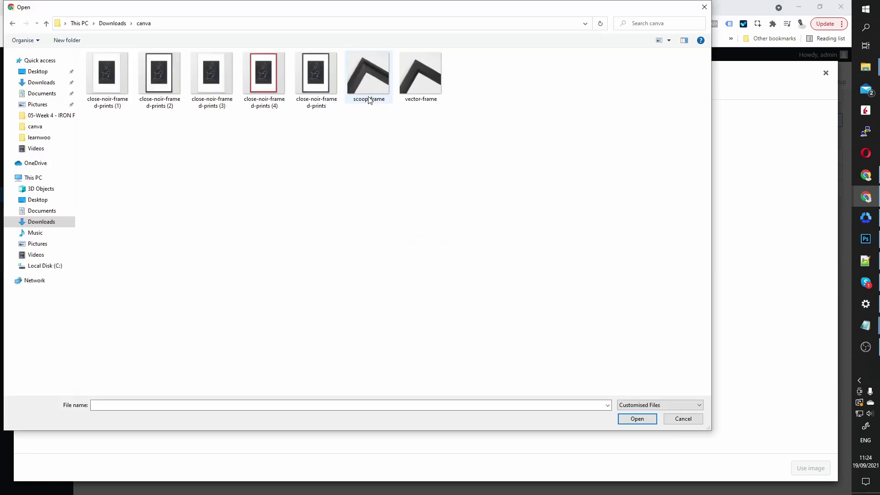
{"action": "left_click", "coordinate": [371, 94]}
{"action": "left_click", "coordinate": [637, 418]}
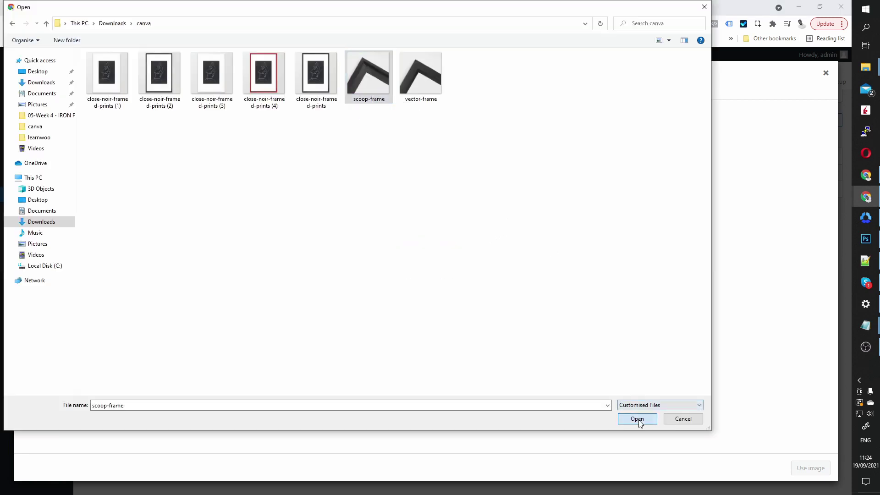
{"action": "left_click", "coordinate": [810, 468]}
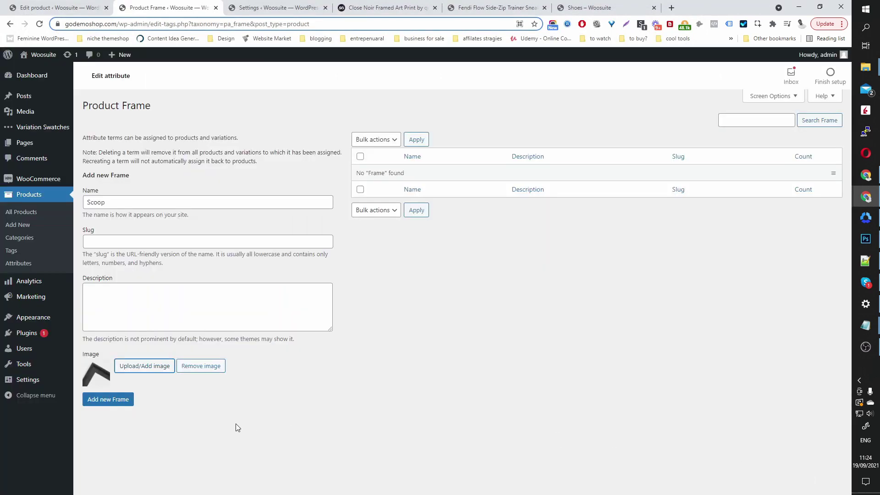
{"action": "left_click", "coordinate": [109, 399]}
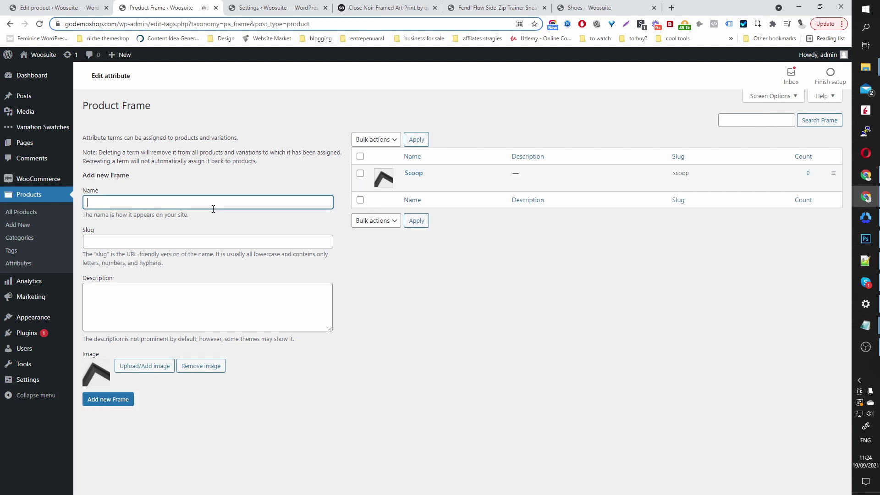
- Add the Frame term Vector with the uploaded vector-frame file as its swatch image
{"action": "left_click", "coordinate": [144, 365]}
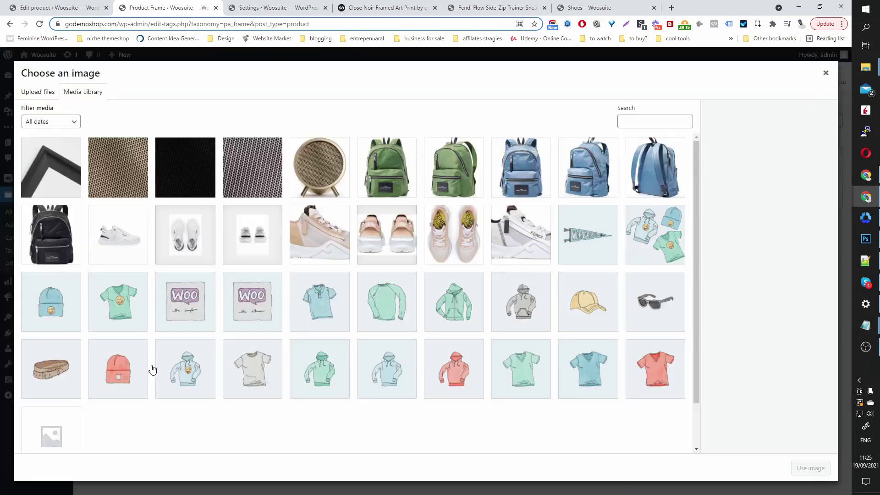
{"action": "left_click", "coordinate": [46, 93]}
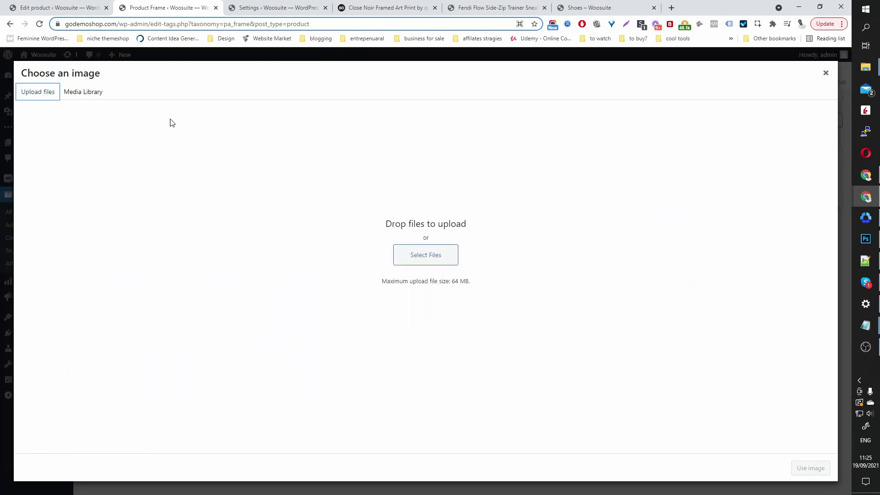
{"action": "left_click", "coordinate": [424, 254]}
{"action": "double_click", "coordinate": [424, 73]}
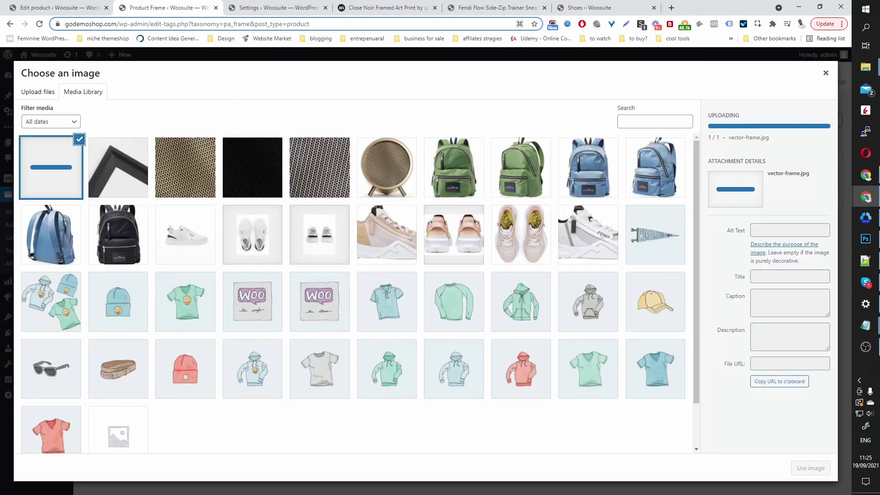
{"action": "left_click", "coordinate": [816, 468]}
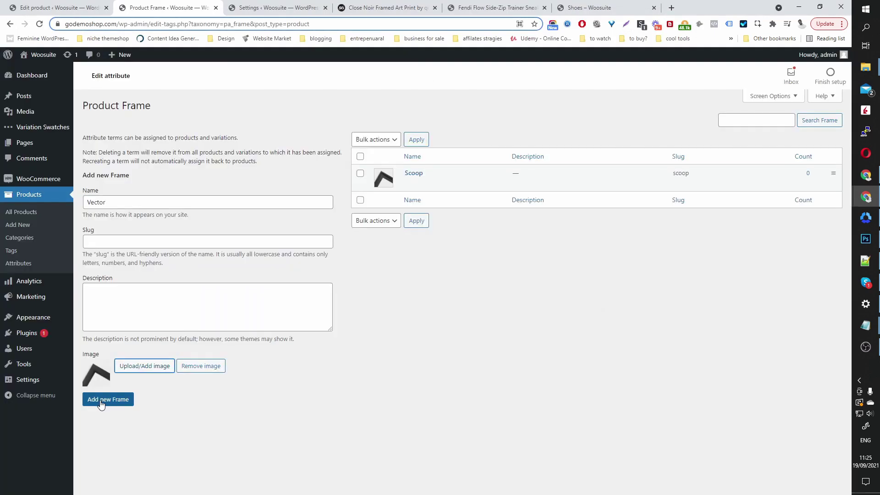
{"action": "left_click", "coordinate": [105, 405]}
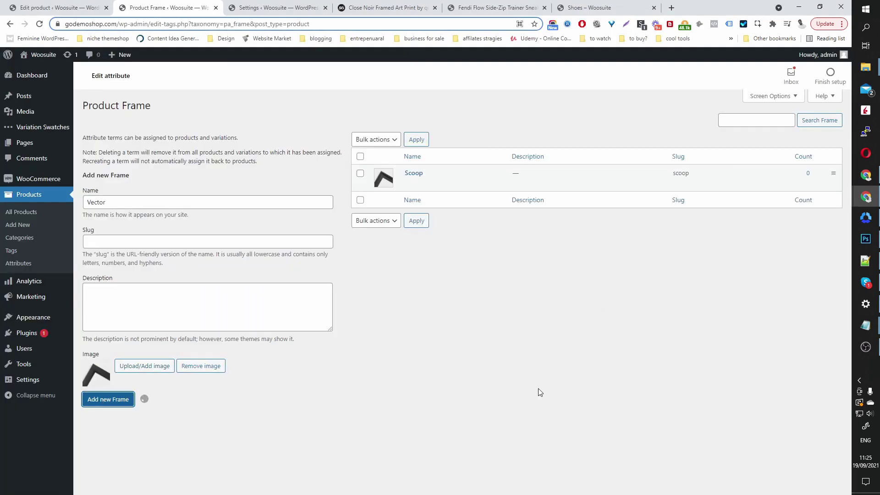
- Open the Size attribute's terms and examine the available sizes on the Society6 product page
{"action": "left_click", "coordinate": [33, 268]}
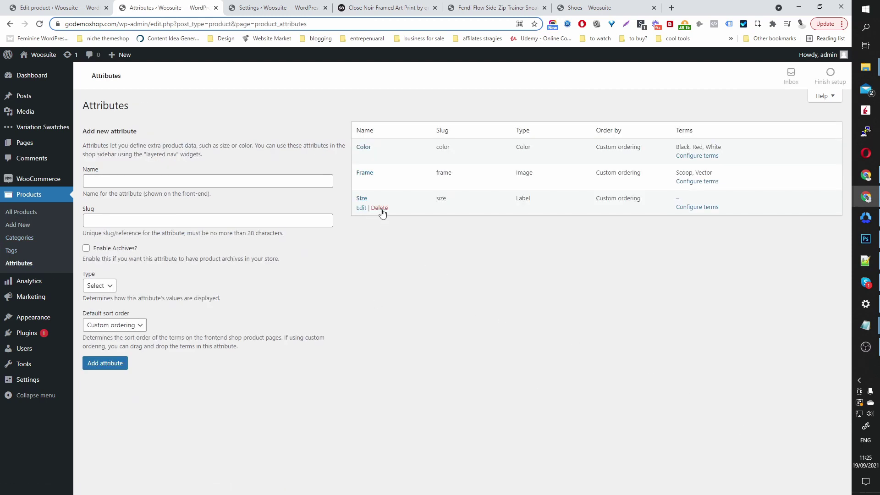
{"action": "left_click", "coordinate": [691, 209]}
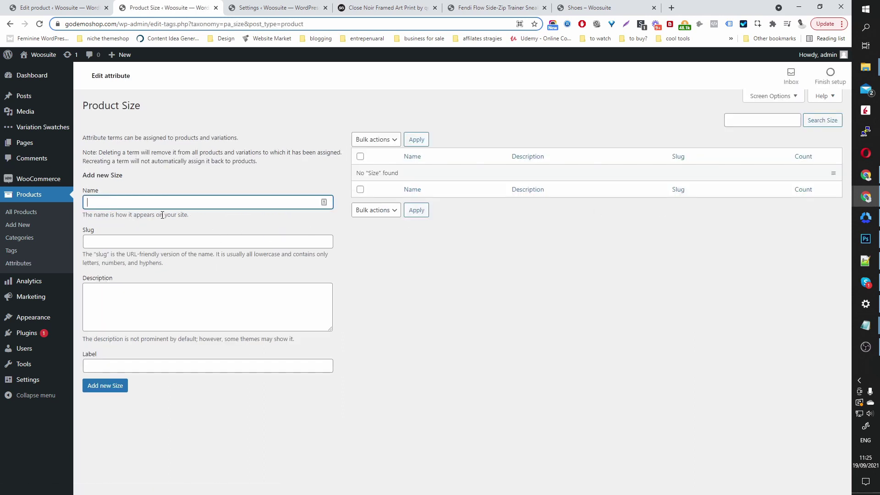
{"action": "left_click", "coordinate": [388, 8]}
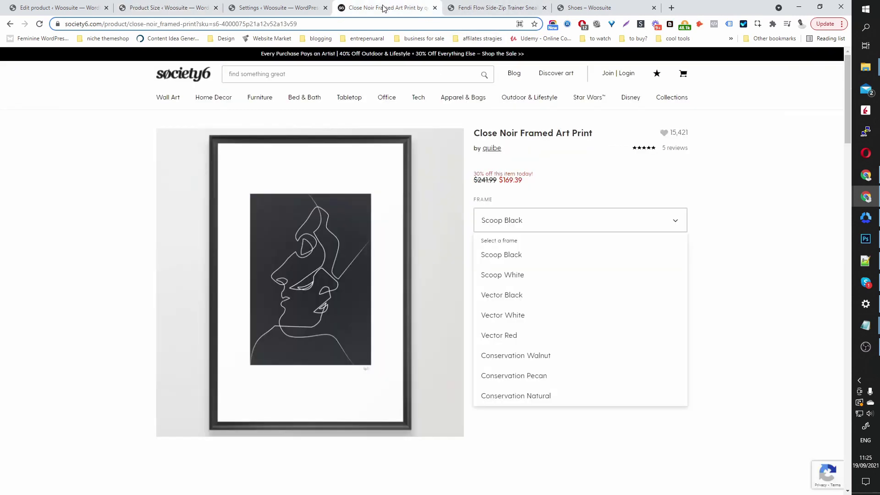
{"action": "left_click", "coordinate": [764, 234]}
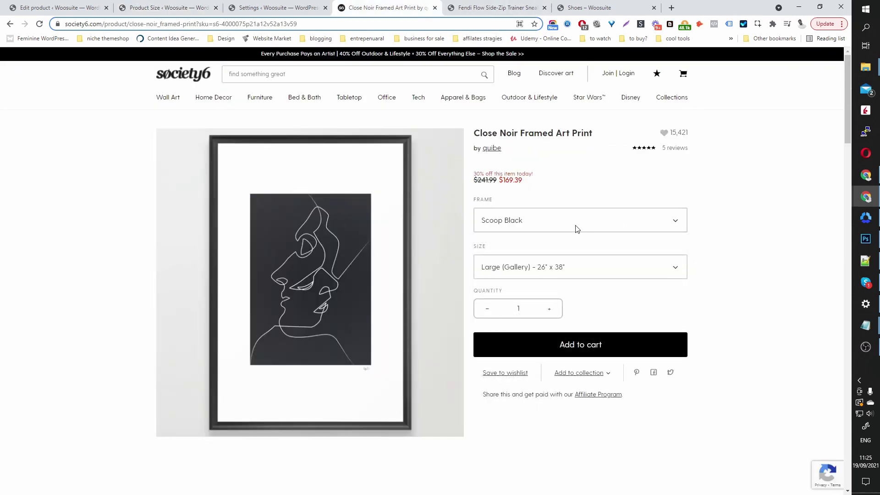
{"action": "left_click", "coordinate": [561, 270]}
{"action": "scroll", "coordinate": [561, 269], "scroll_direction": "down", "scroll_amount": 2}
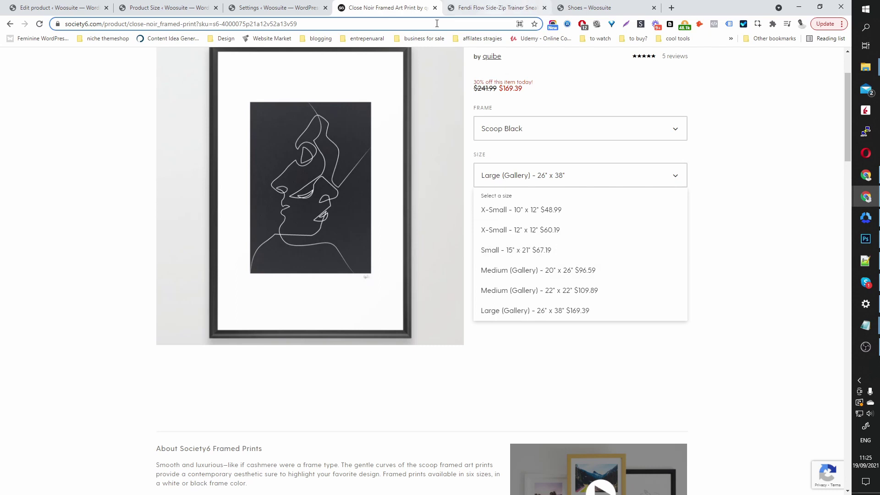
- Add the Size terms 10" x 10", 10" x 12" and 15" x 21"
{"action": "left_click", "coordinate": [165, 8]}
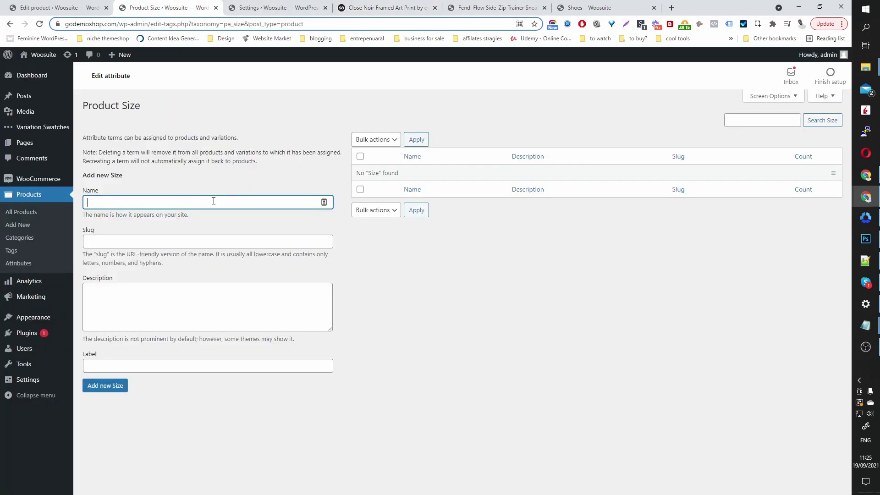
{"action": "type", "text": "15\" x 21"}
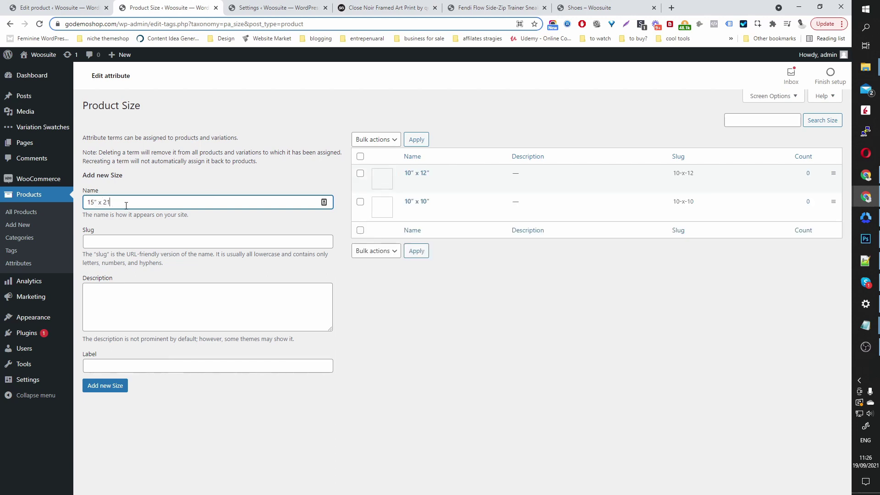
{"action": "left_click", "coordinate": [112, 386]}
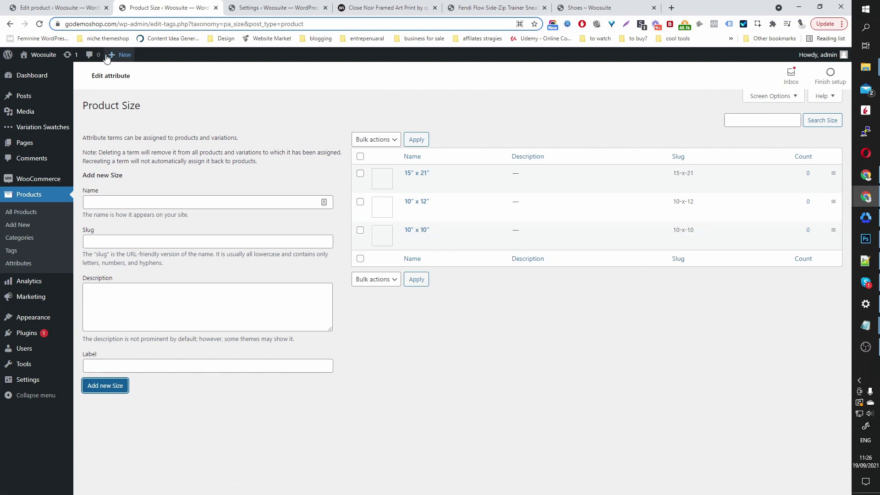
- Reload the product being edited and add its Color attribute with all terms, used for variations, then save the attributes
{"action": "left_click", "coordinate": [48, 8]}
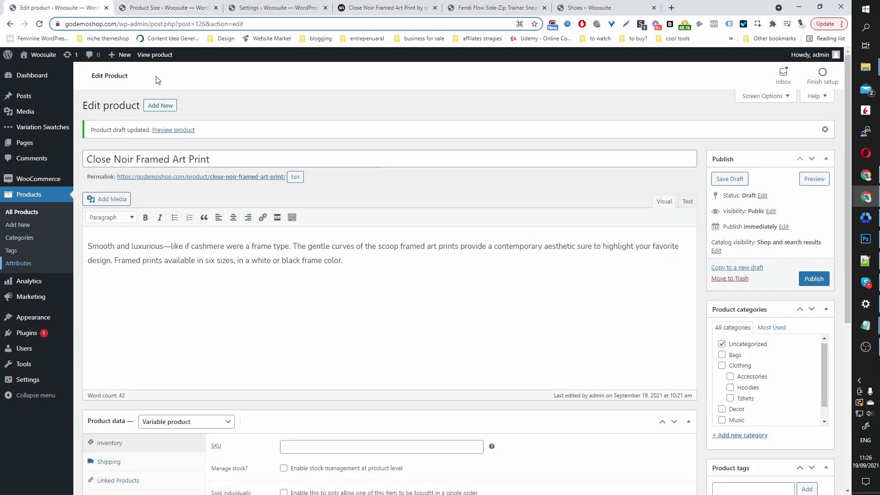
{"action": "left_click", "coordinate": [40, 26]}
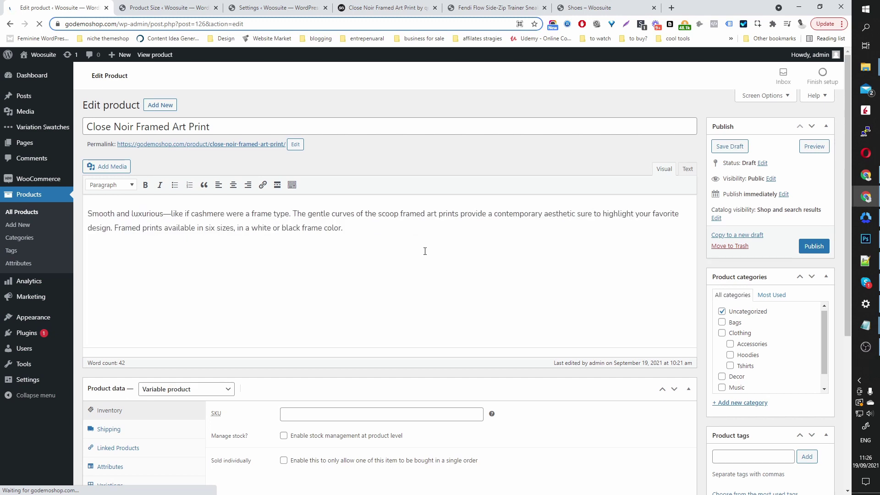
{"action": "left_click", "coordinate": [132, 241]}
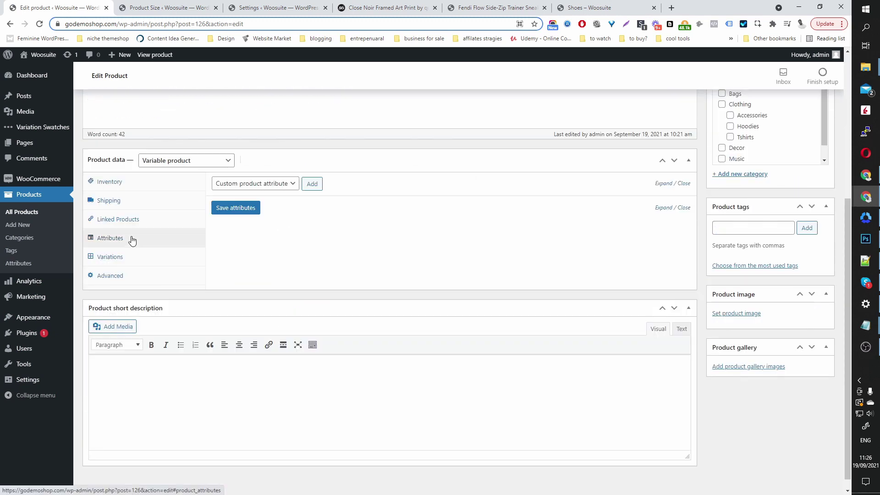
{"action": "left_click", "coordinate": [263, 184]}
{"action": "left_click", "coordinate": [246, 209]}
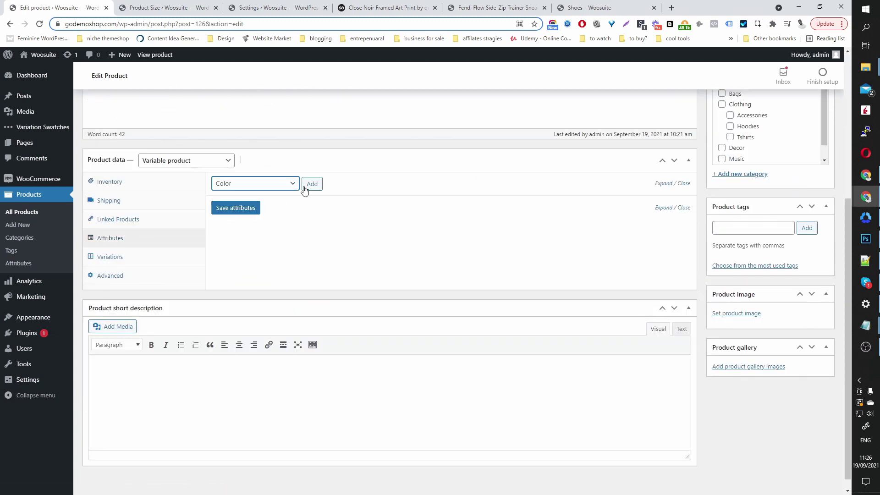
{"action": "left_click", "coordinate": [312, 186]}
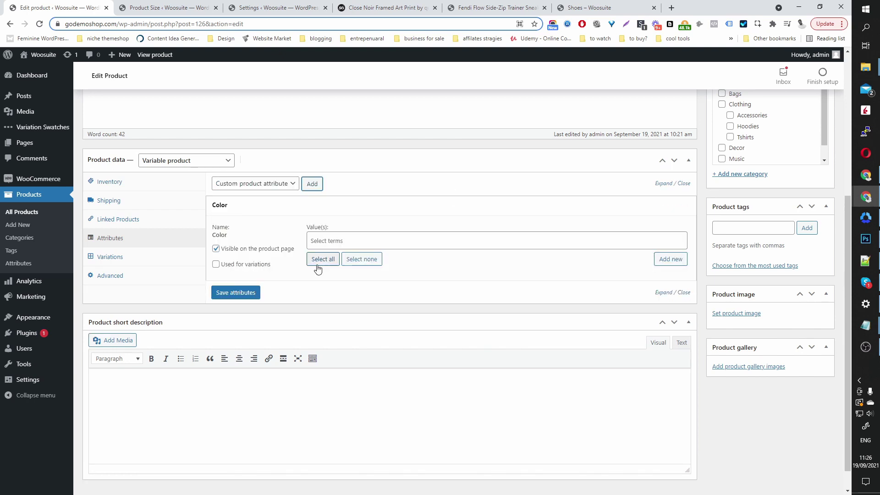
{"action": "left_click", "coordinate": [321, 259]}
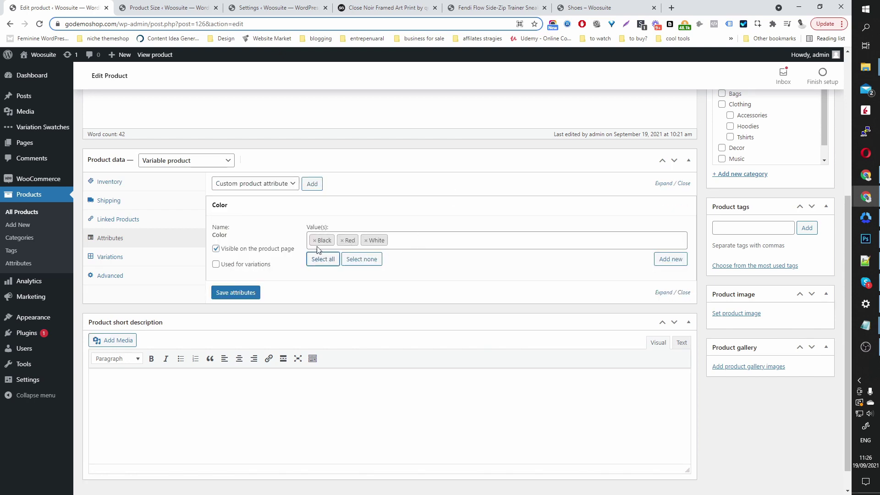
{"action": "left_click", "coordinate": [216, 265]}
{"action": "left_click", "coordinate": [255, 293]}
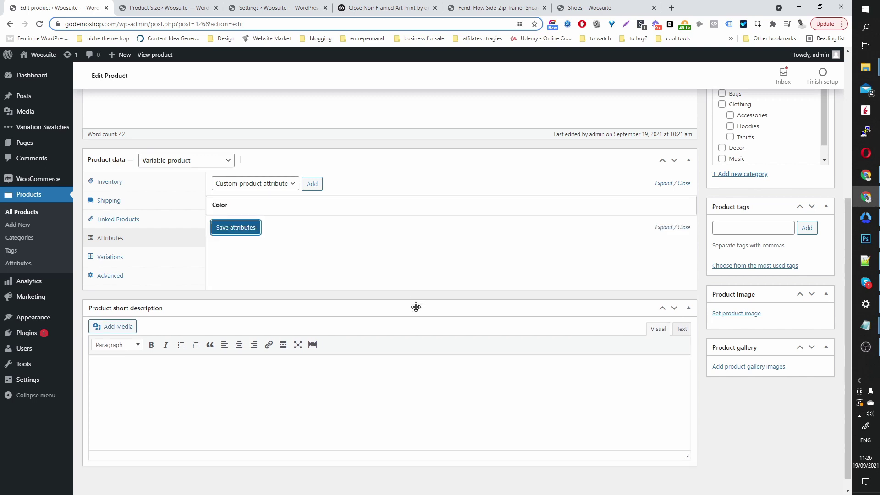
- Add the Frame attribute to the product with all terms, enable it for variations, and save the attributes
{"action": "left_click", "coordinate": [279, 183]}
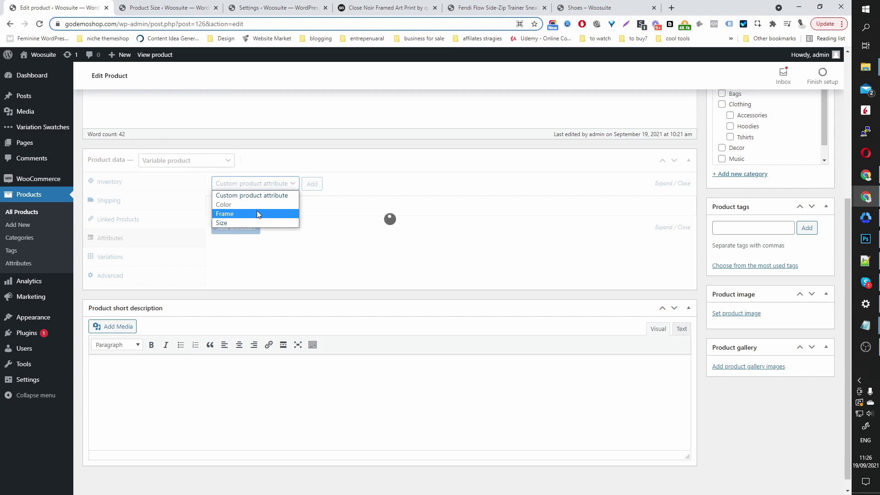
{"action": "left_click", "coordinate": [257, 215]}
{"action": "left_click", "coordinate": [312, 183]}
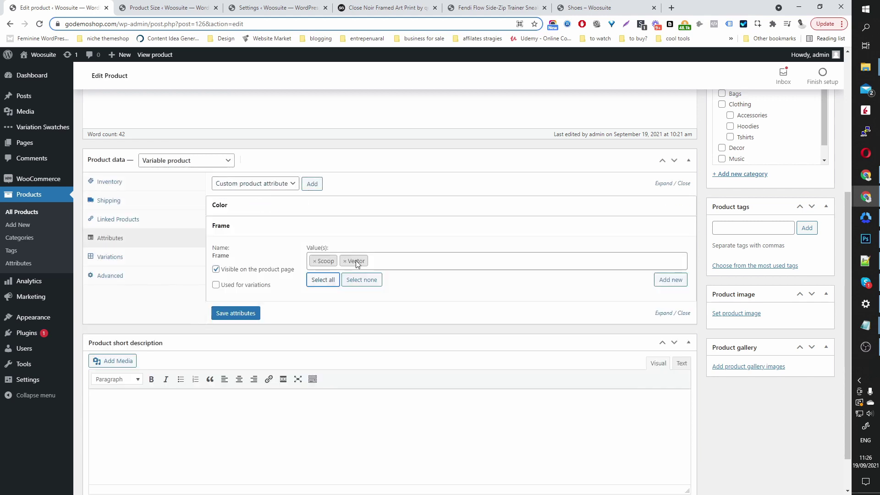
{"action": "left_click", "coordinate": [216, 285]}
{"action": "left_click", "coordinate": [236, 314]}
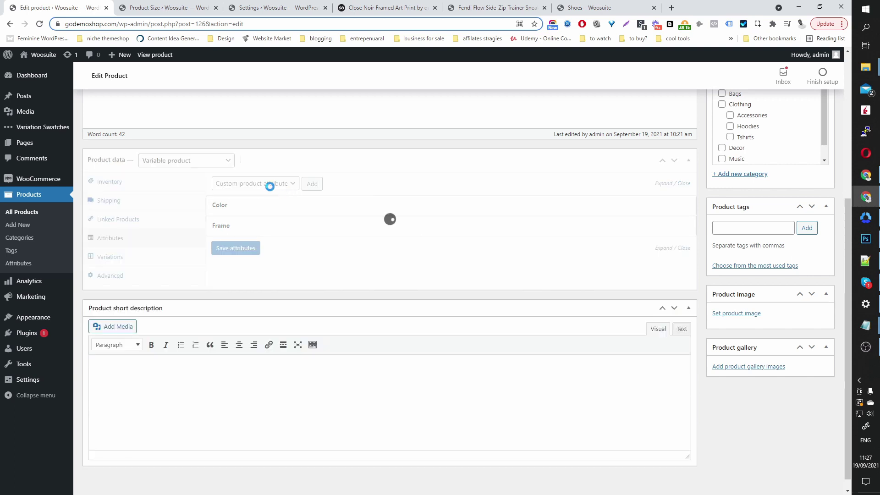
- Add the Size attribute to the product with all terms, enable it for variations, and save the attributes
{"action": "left_click", "coordinate": [277, 184]}
{"action": "left_click", "coordinate": [230, 225]}
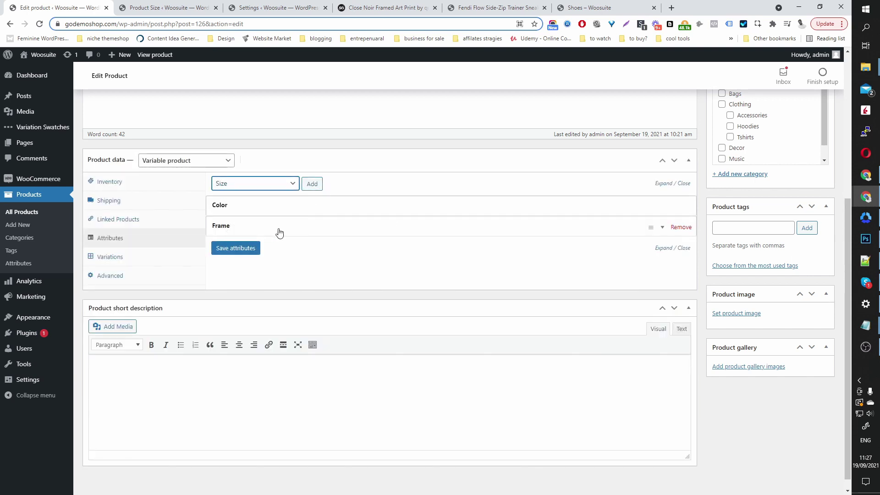
{"action": "left_click", "coordinate": [307, 188]}
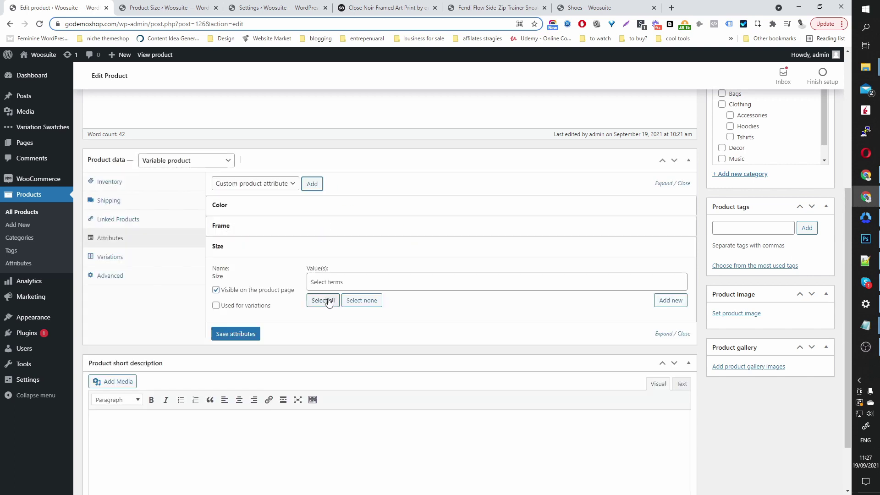
{"action": "left_click", "coordinate": [326, 302]}
{"action": "left_click", "coordinate": [243, 306]}
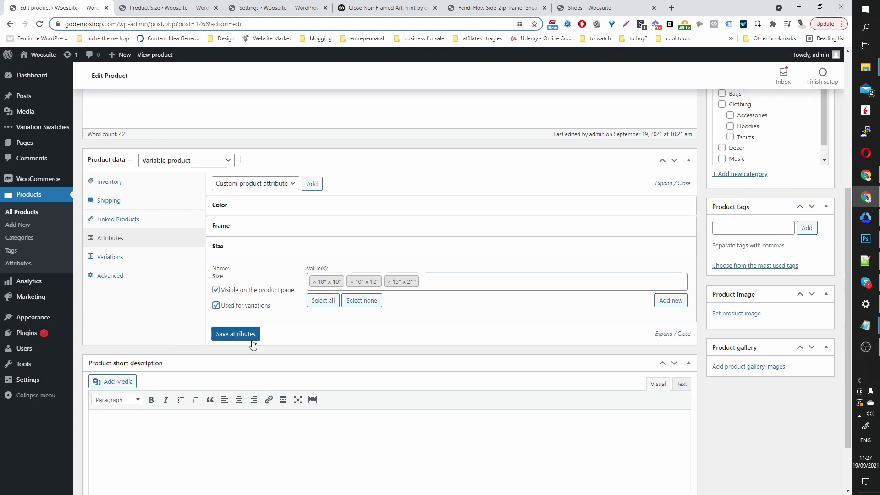
{"action": "left_click", "coordinate": [236, 334]}
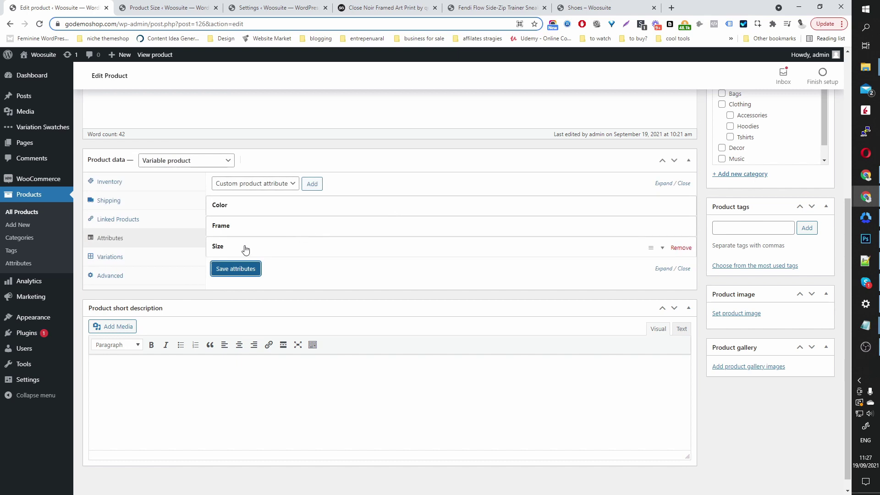
- Add a single variation to the product and set it to Black, Scoop, 10" x 10"
{"action": "left_click", "coordinate": [124, 259]}
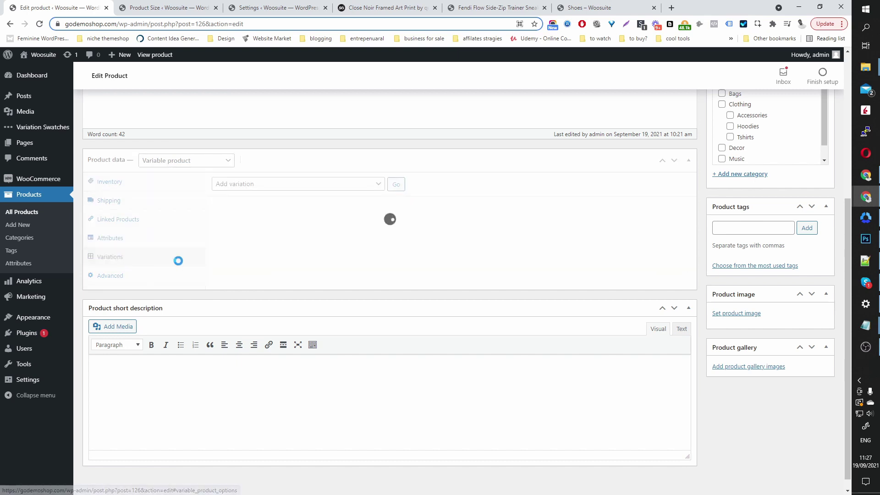
{"action": "left_click", "coordinate": [328, 188]}
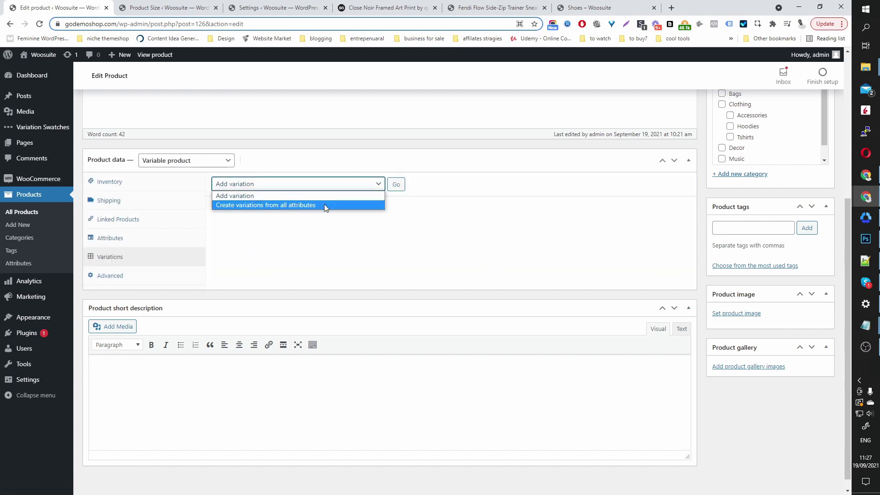
{"action": "left_click", "coordinate": [328, 196]}
{"action": "left_click", "coordinate": [396, 184]}
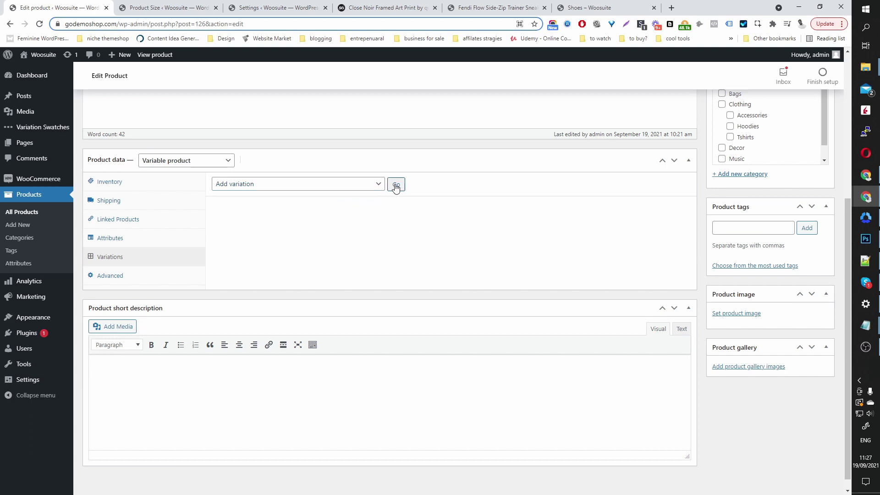
{"action": "left_click", "coordinate": [250, 232]}
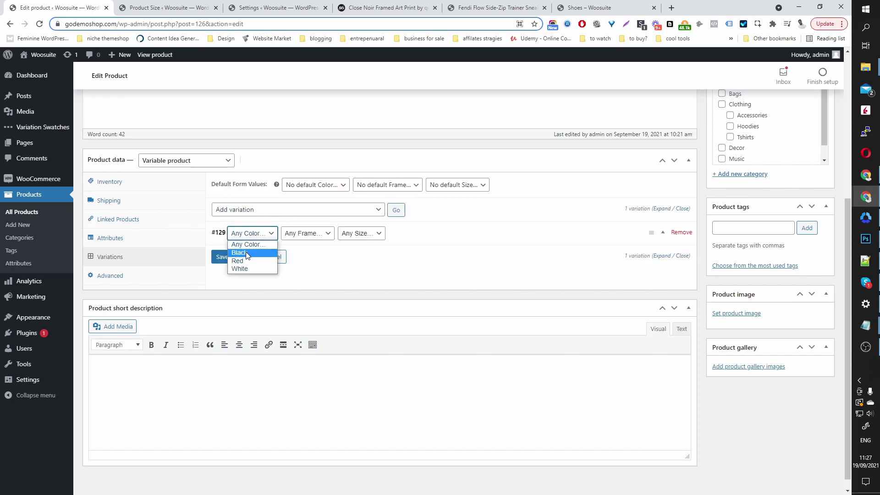
{"action": "left_click", "coordinate": [245, 252]}
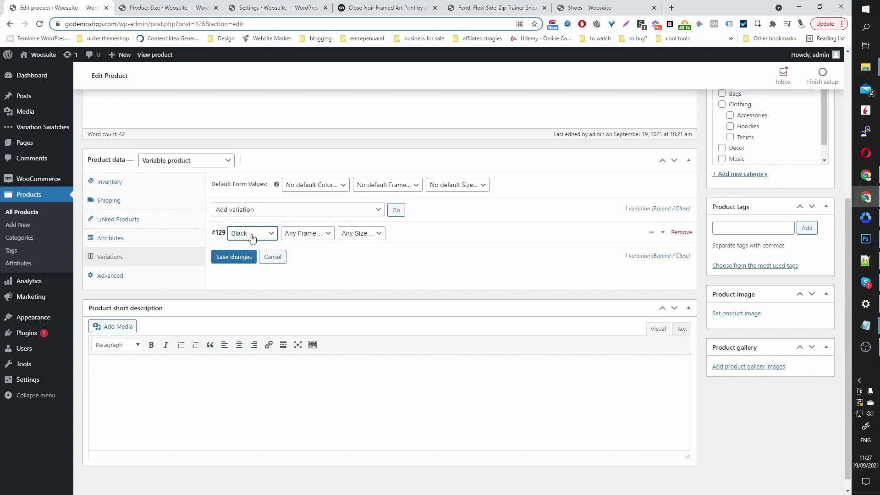
{"action": "left_click", "coordinate": [293, 234]}
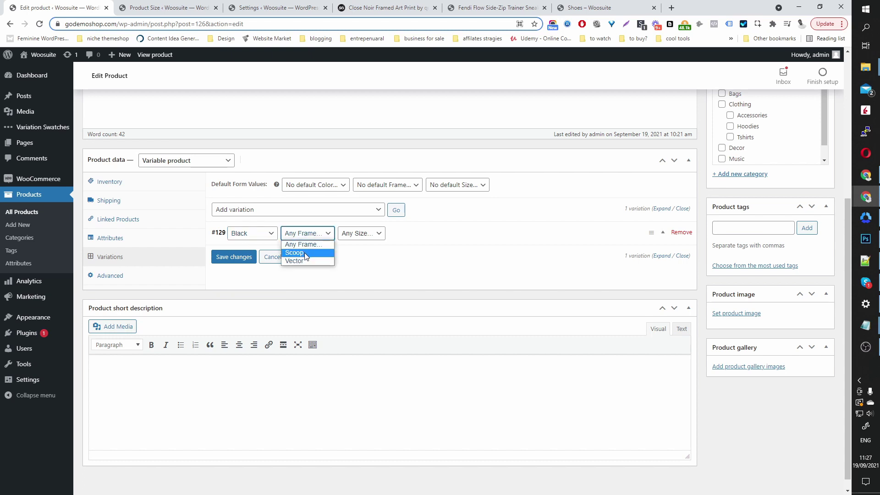
{"action": "left_click", "coordinate": [307, 255]}
{"action": "left_click", "coordinate": [360, 233]}
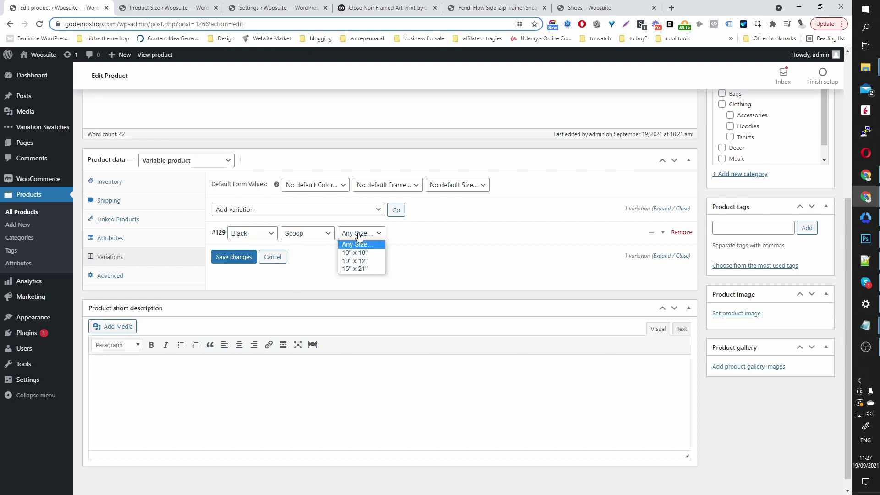
{"action": "left_click", "coordinate": [371, 254]}
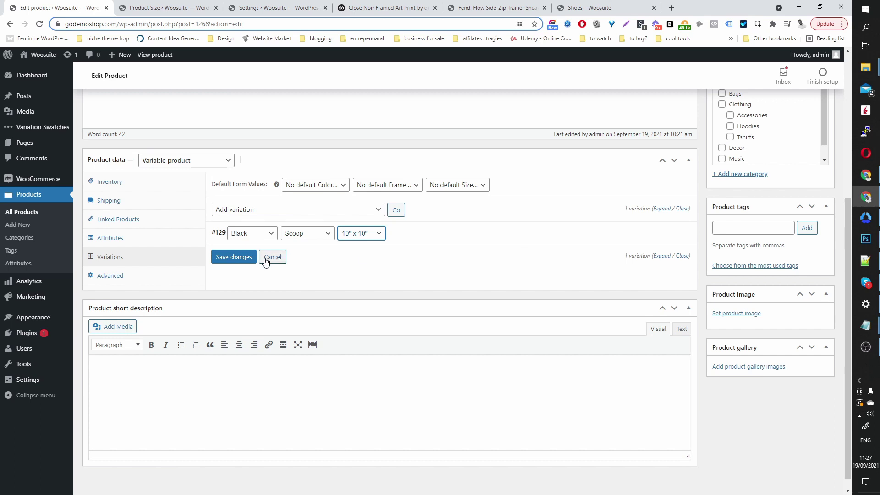
- Add a second variation and set it to Black, Scoop, 10" x 12"
{"action": "left_click", "coordinate": [396, 210]}
{"action": "left_click", "coordinate": [251, 233]}
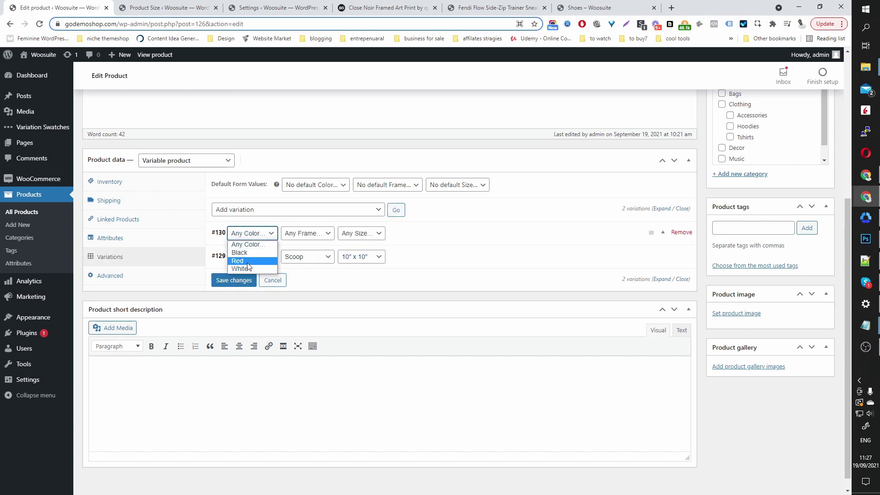
{"action": "left_click", "coordinate": [249, 253]}
{"action": "left_click", "coordinate": [306, 233]}
{"action": "left_click", "coordinate": [303, 252]}
{"action": "left_click", "coordinate": [361, 233]}
{"action": "left_click", "coordinate": [357, 261]}
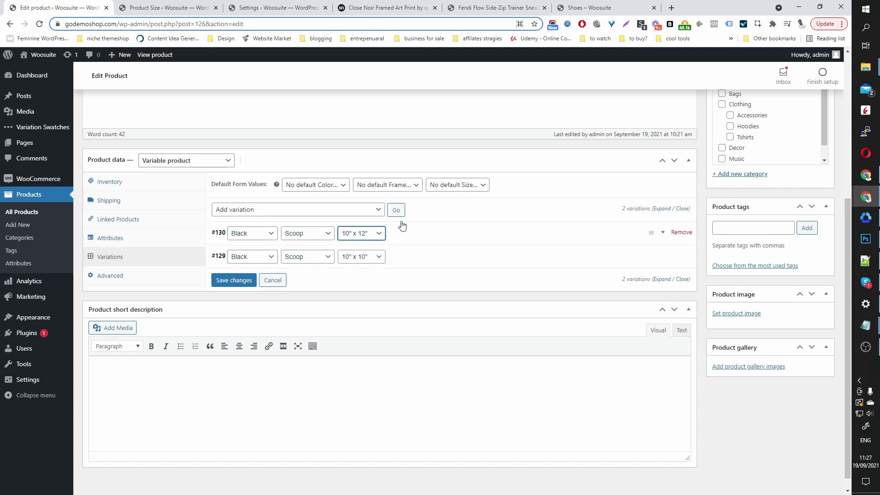
- Add a third variation and set it to Black, Scoop, 15" x 21"
{"action": "left_click", "coordinate": [396, 210]}
{"action": "left_click", "coordinate": [306, 239]}
{"action": "left_click", "coordinate": [306, 244]}
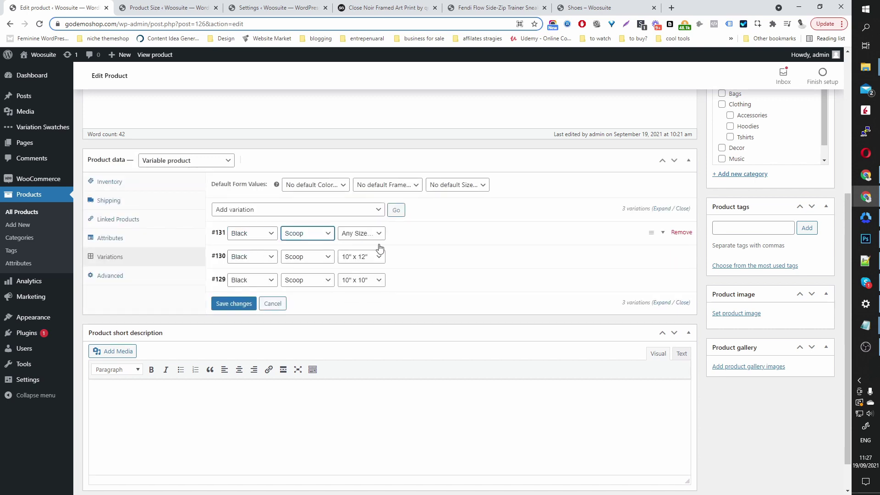
{"action": "left_click", "coordinate": [379, 234]}
{"action": "left_click", "coordinate": [362, 272]}
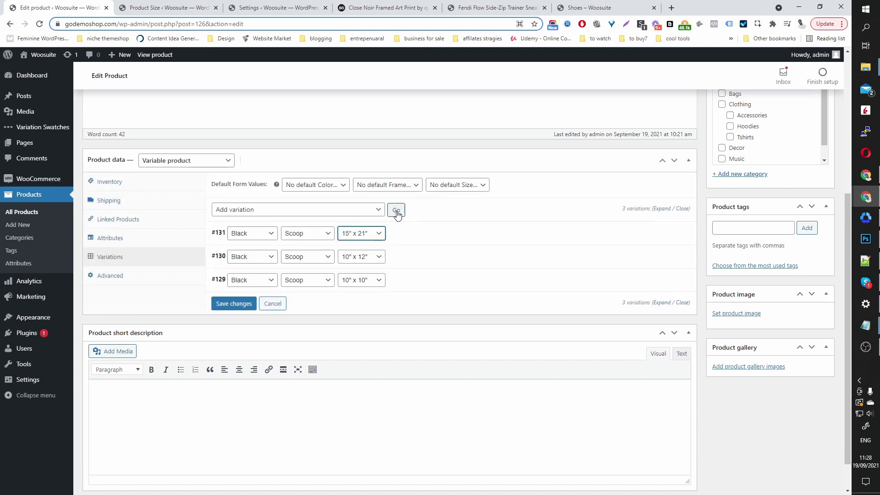
- Generate the remaining variations from all attributes and look over the resulting list
{"action": "left_click", "coordinate": [297, 210]}
{"action": "left_click", "coordinate": [295, 226]}
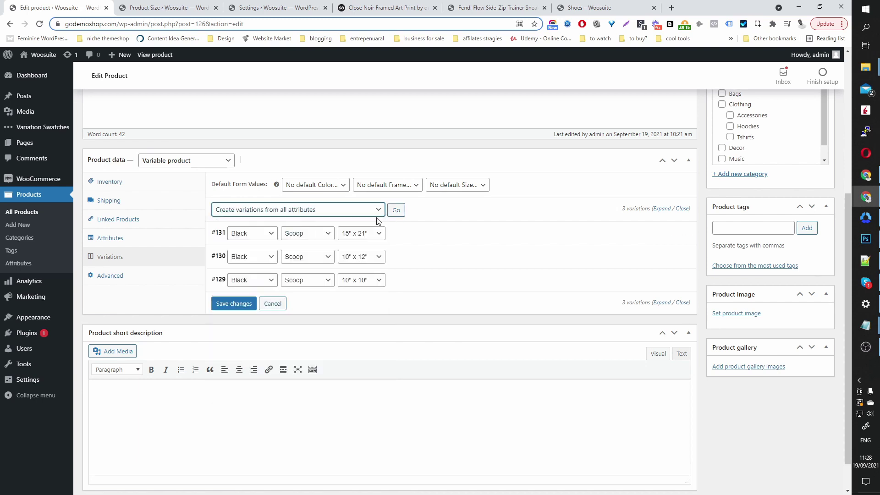
{"action": "left_click", "coordinate": [396, 210]}
{"action": "left_click", "coordinate": [470, 91]}
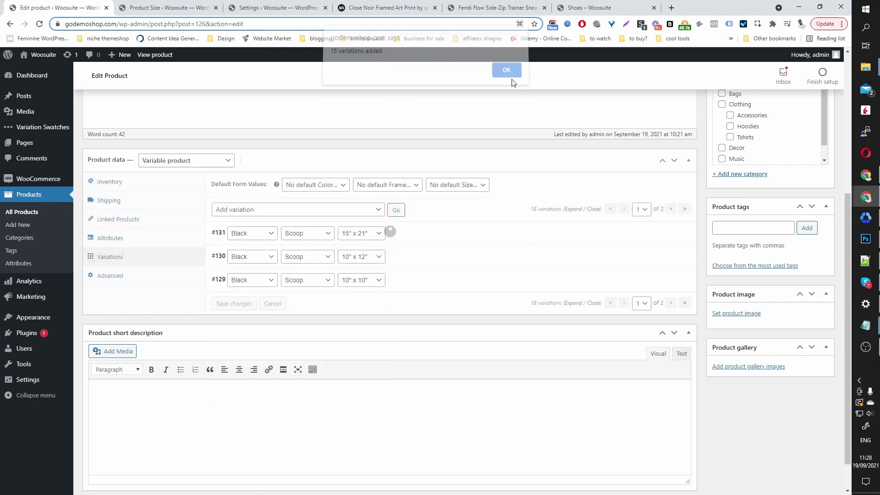
{"action": "left_click", "coordinate": [508, 71]}
{"action": "scroll", "coordinate": [527, 198], "scroll_direction": "down", "scroll_amount": 6}
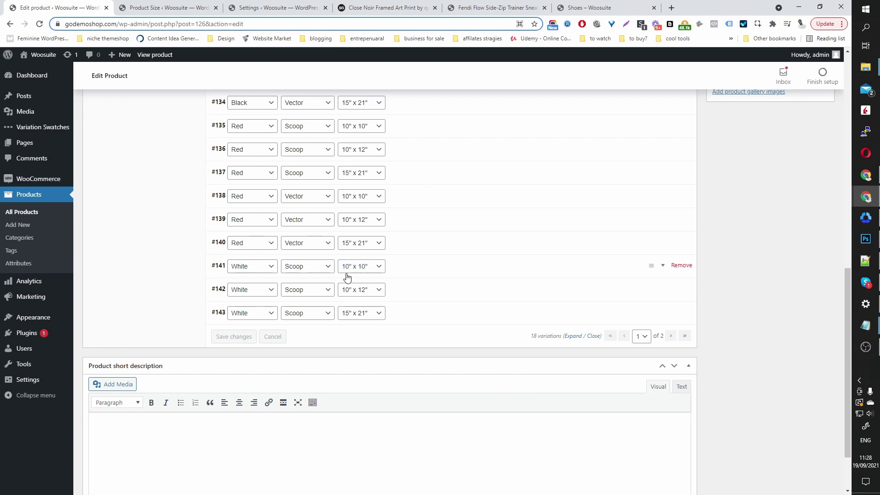
{"action": "scroll", "coordinate": [321, 287], "scroll_direction": "up", "scroll_amount": 4}
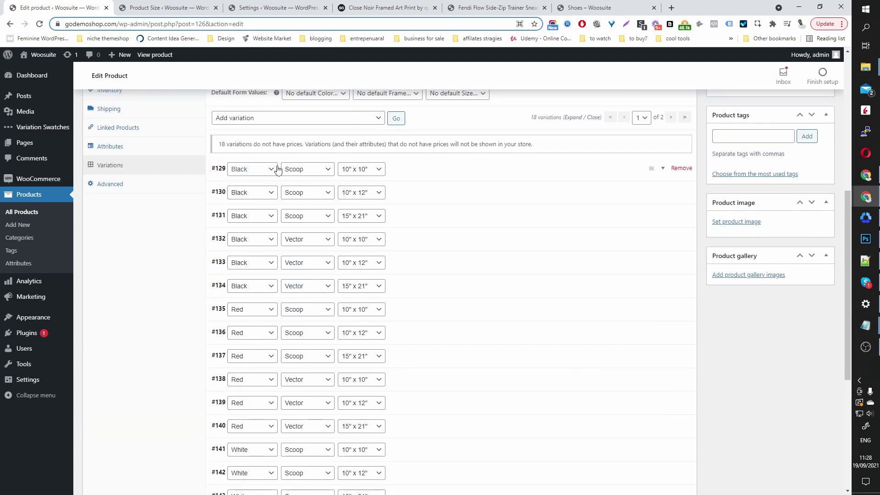
- Enter regular prices for the Black Scoop variations, with 49 for 10" x 10" and 599 for 10" x 12"
{"action": "left_click", "coordinate": [443, 173]}
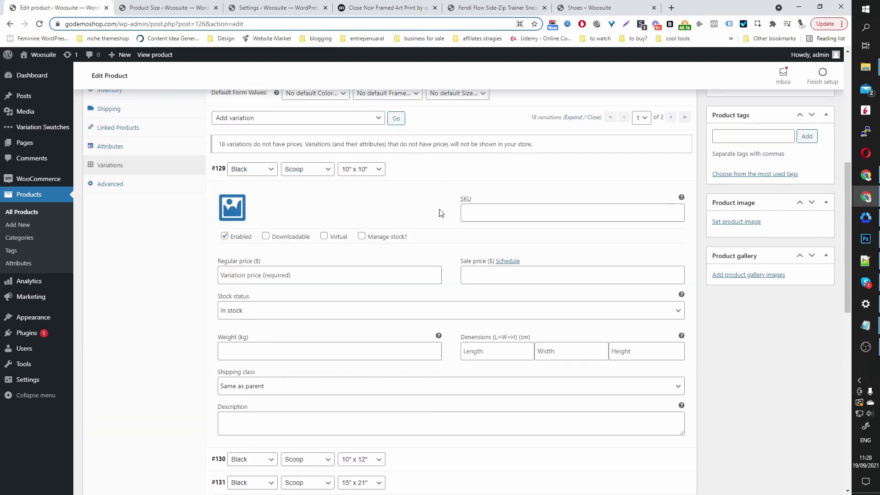
{"action": "left_click", "coordinate": [249, 275]}
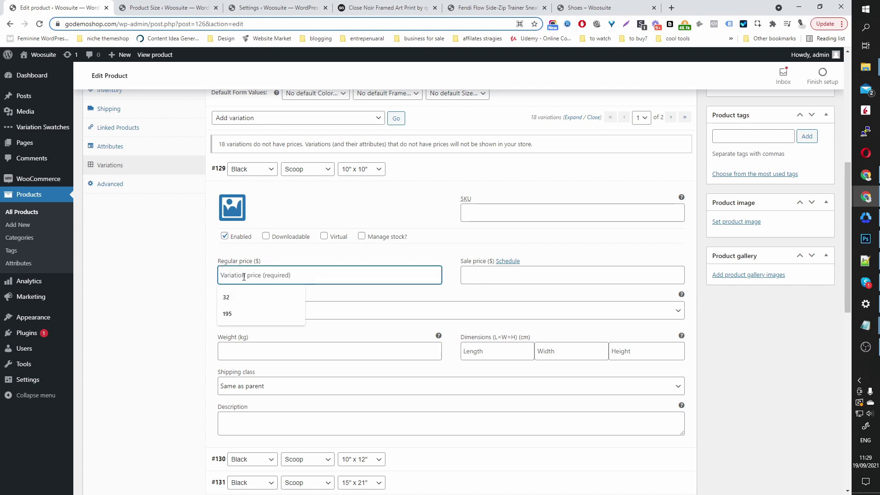
{"action": "type", "text": "49"}
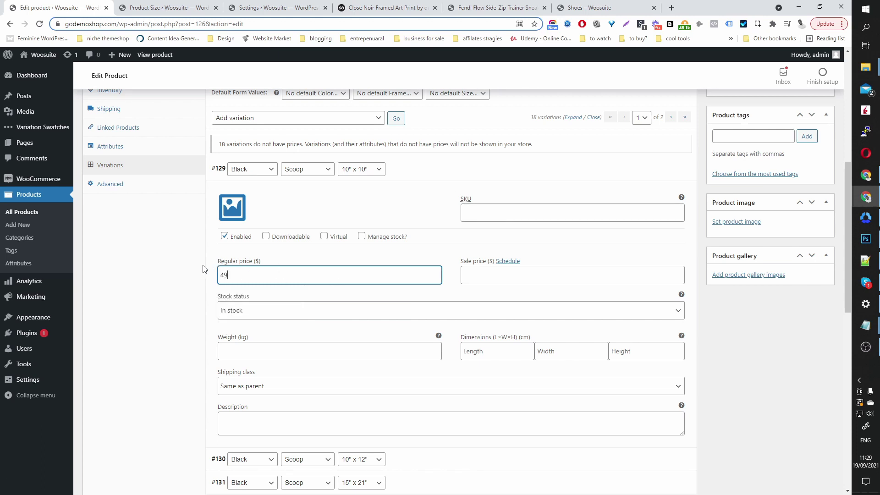
{"action": "scroll", "coordinate": [206, 266], "scroll_direction": "down", "scroll_amount": 5}
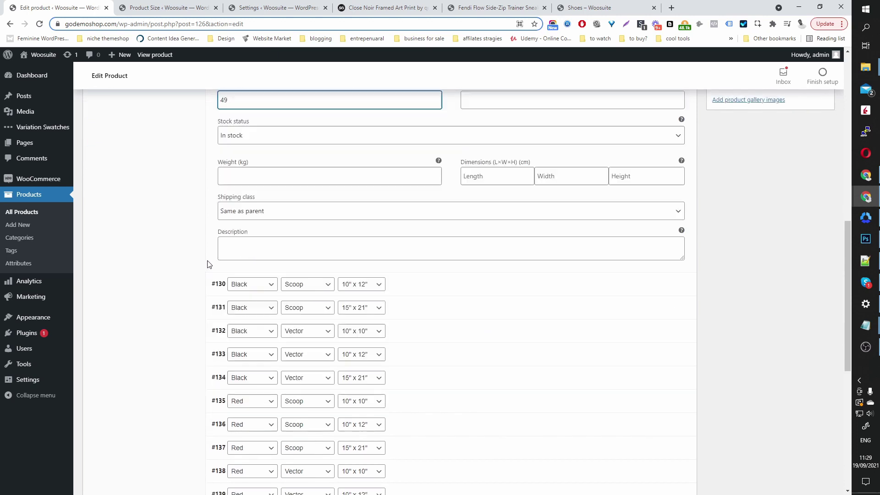
{"action": "left_click", "coordinate": [259, 331]}
{"action": "type", "text": "49"}
{"action": "scroll", "coordinate": [321, 330], "scroll_direction": "down", "scroll_amount": 4}
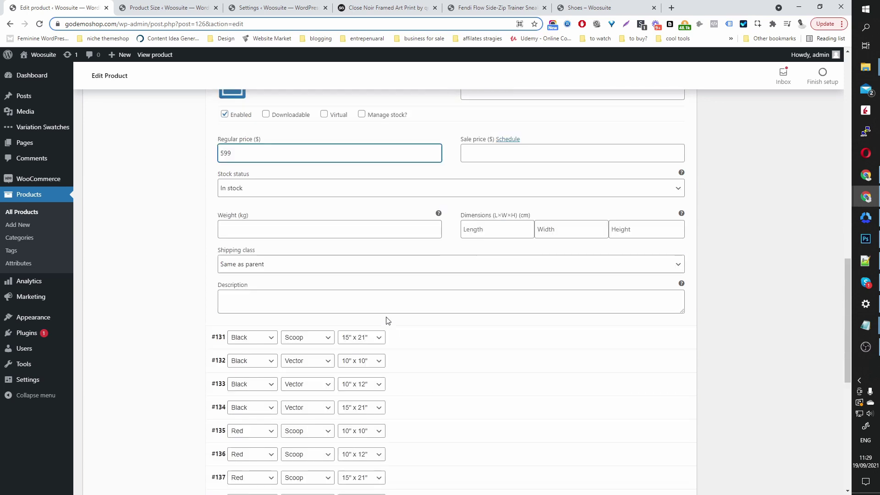
{"action": "left_click", "coordinate": [375, 338]}
{"action": "scroll", "coordinate": [348, 329], "scroll_direction": "down", "scroll_amount": 4}
{"action": "left_click", "coordinate": [243, 261]}
- Enter regular prices for the three Black Vector variations, with 59 for the 10" x 12" size
{"action": "scroll", "coordinate": [321, 275], "scroll_direction": "down", "scroll_amount": 4}
{"action": "left_click", "coordinate": [385, 261]}
{"action": "scroll", "coordinate": [321, 256], "scroll_direction": "down", "scroll_amount": 3}
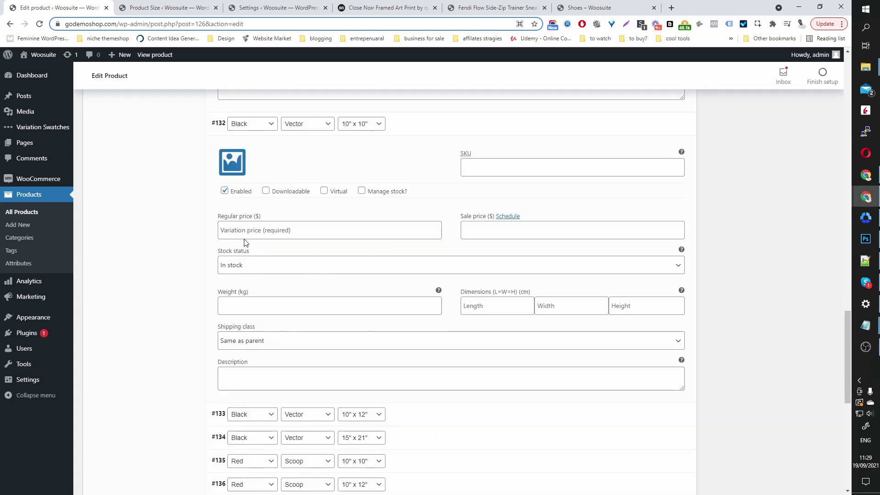
{"action": "left_click", "coordinate": [246, 231]}
{"action": "type", "text": "59"}
{"action": "left_click", "coordinate": [264, 266]}
{"action": "left_click", "coordinate": [266, 289]}
{"action": "type", "text": "59"}
{"action": "scroll", "coordinate": [284, 293], "scroll_direction": "down", "scroll_amount": 4}
{"action": "left_click", "coordinate": [289, 298]}
{"action": "scroll", "coordinate": [289, 298], "scroll_direction": "down", "scroll_amount": 2}
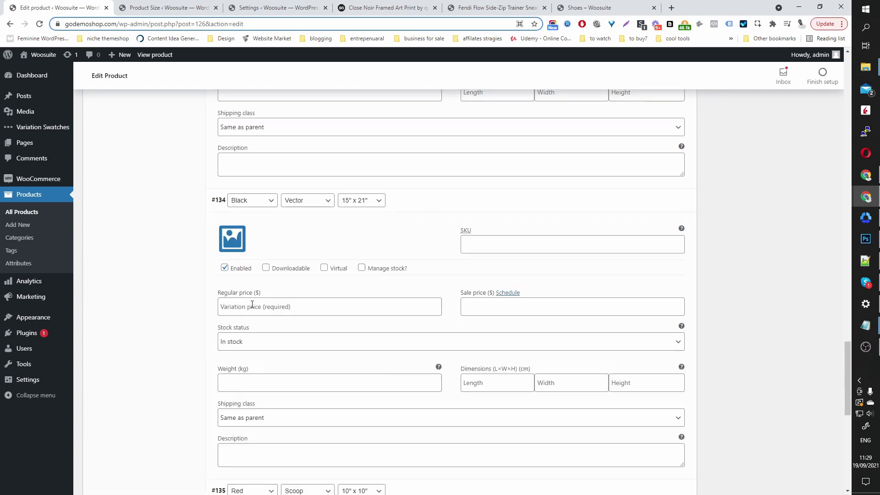
{"action": "left_click", "coordinate": [252, 304]}
{"action": "type", "text": "59"}
- Enter regular prices for the three Red Scoop variations, with 59 for the 10" x 12" size
{"action": "scroll", "coordinate": [252, 306], "scroll_direction": "down", "scroll_amount": 7}
{"action": "left_click", "coordinate": [255, 251]}
{"action": "left_click", "coordinate": [249, 277]}
{"action": "scroll", "coordinate": [249, 281], "scroll_direction": "down", "scroll_amount": 6}
{"action": "left_click", "coordinate": [437, 195]}
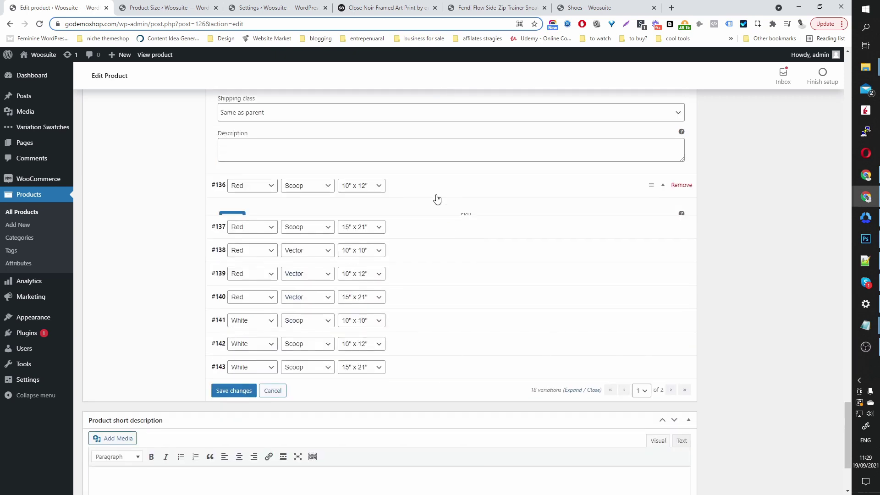
{"action": "left_click", "coordinate": [255, 291]}
{"action": "type", "text": "59"}
{"action": "scroll", "coordinate": [321, 293], "scroll_direction": "down", "scroll_amount": 5}
{"action": "left_click", "coordinate": [450, 250]}
{"action": "left_click", "coordinate": [271, 352]}
{"action": "type", "text": "6"}
- Enter regular prices for the three Red Vector variations, with 49 for the 10" x 10" size
{"action": "scroll", "coordinate": [321, 275], "scroll_direction": "down", "scroll_amount": 7}
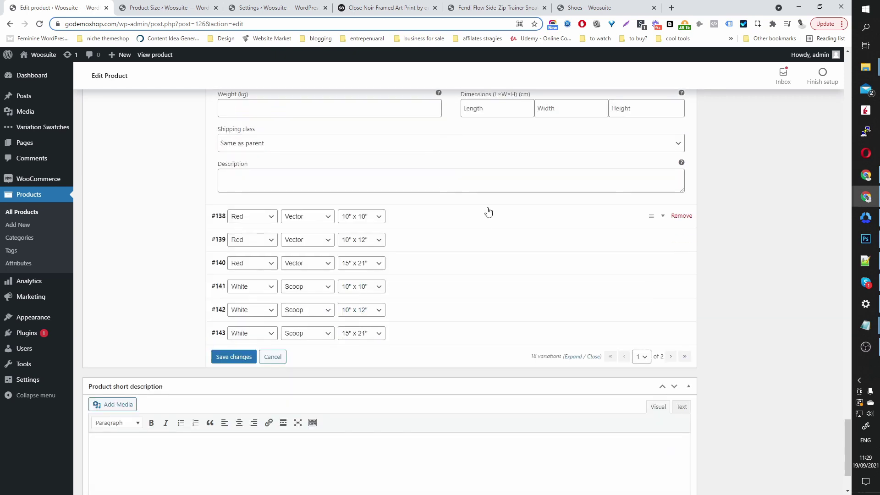
{"action": "left_click", "coordinate": [487, 215]}
{"action": "left_click", "coordinate": [275, 323]}
{"action": "type", "text": "49"}
{"action": "scroll", "coordinate": [412, 339], "scroll_direction": "down", "scroll_amount": 4}
{"action": "left_click", "coordinate": [413, 324]}
{"action": "scroll", "coordinate": [276, 257], "scroll_direction": "down", "scroll_amount": 4}
{"action": "left_click", "coordinate": [266, 249]}
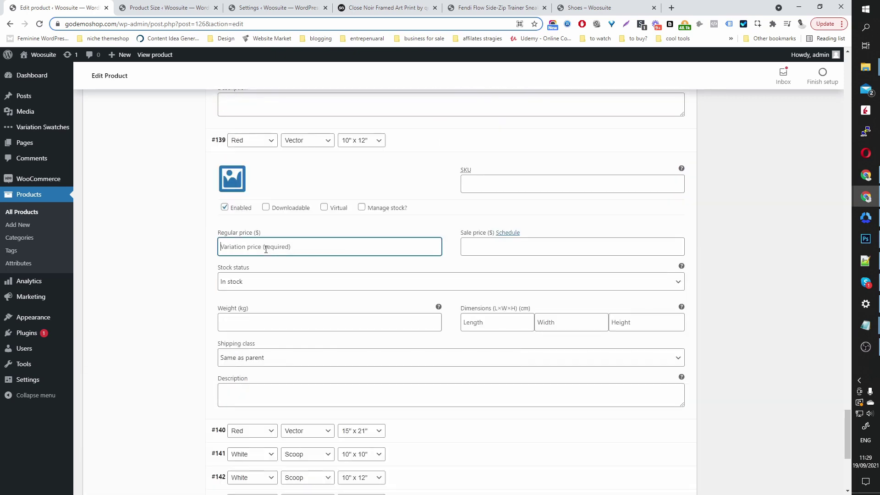
{"action": "type", "text": "49"}
{"action": "scroll", "coordinate": [430, 206], "scroll_direction": "down", "scroll_amount": 5}
{"action": "left_click", "coordinate": [431, 202]}
{"action": "left_click", "coordinate": [261, 308]}
{"action": "type", "text": "49"}
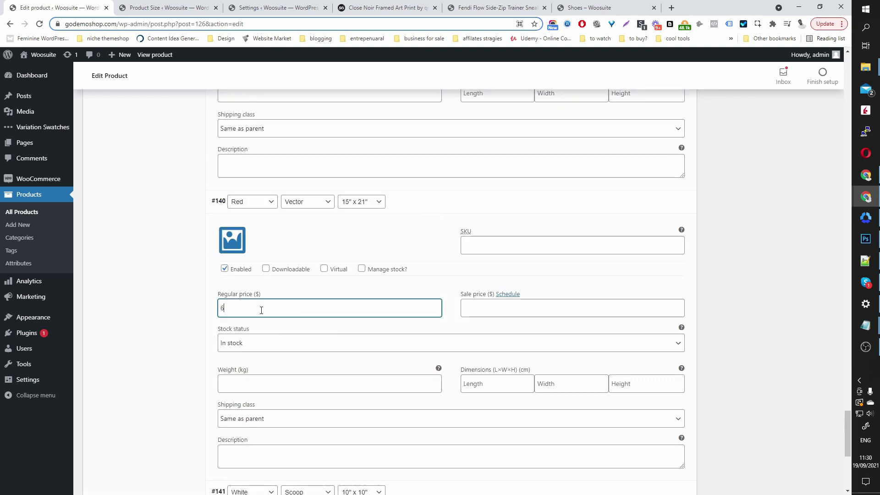
- Enter regular prices for the White Scoop variations, with 49 for 10" x 10" and 69 for 15" x 21", and save the variation changes
{"action": "scroll", "coordinate": [330, 273], "scroll_direction": "down", "scroll_amount": 6}
{"action": "left_click", "coordinate": [277, 322]}
{"action": "type", "text": "49"}
{"action": "scroll", "coordinate": [284, 317], "scroll_direction": "down", "scroll_amount": 6}
{"action": "left_click", "coordinate": [294, 222]}
{"action": "scroll", "coordinate": [293, 275], "scroll_direction": "down", "scroll_amount": 2}
{"action": "left_click", "coordinate": [273, 254]}
{"action": "type", "text": "49"}
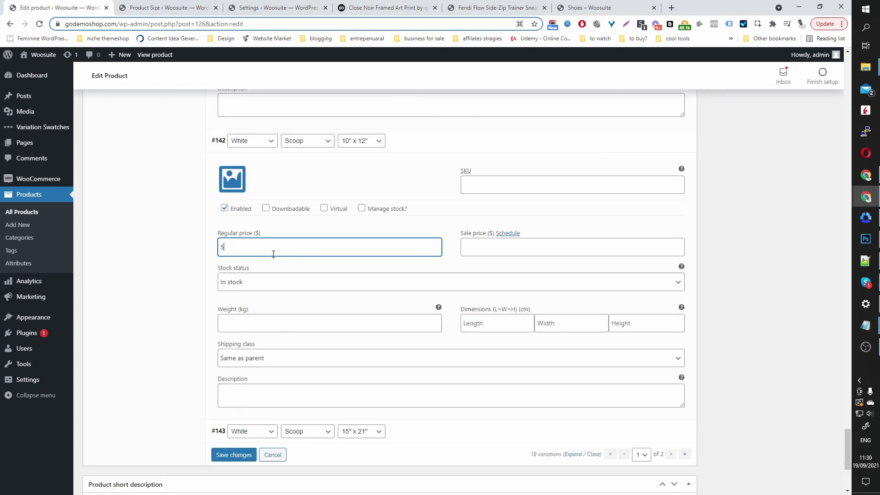
{"action": "scroll", "coordinate": [309, 280], "scroll_direction": "down", "scroll_amount": 4}
{"action": "left_click", "coordinate": [275, 247]}
{"action": "left_click", "coordinate": [270, 353]}
{"action": "type", "text": "69"}
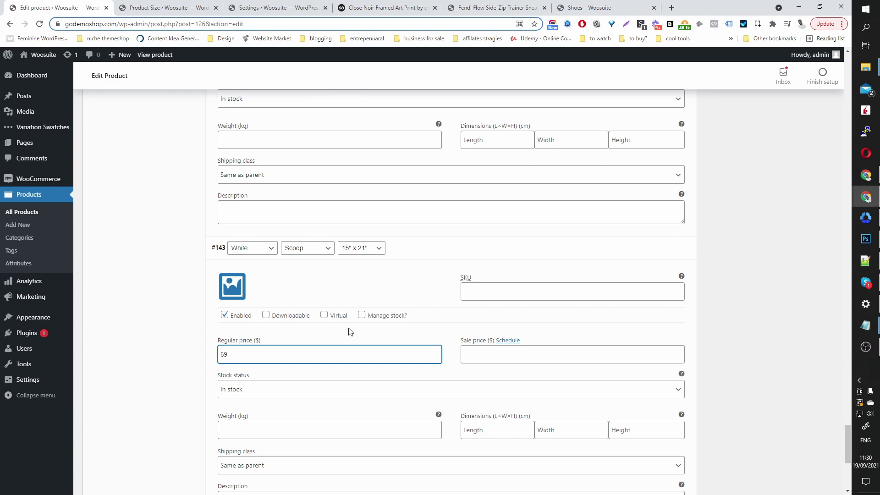
{"action": "scroll", "coordinate": [351, 331], "scroll_direction": "down", "scroll_amount": 5}
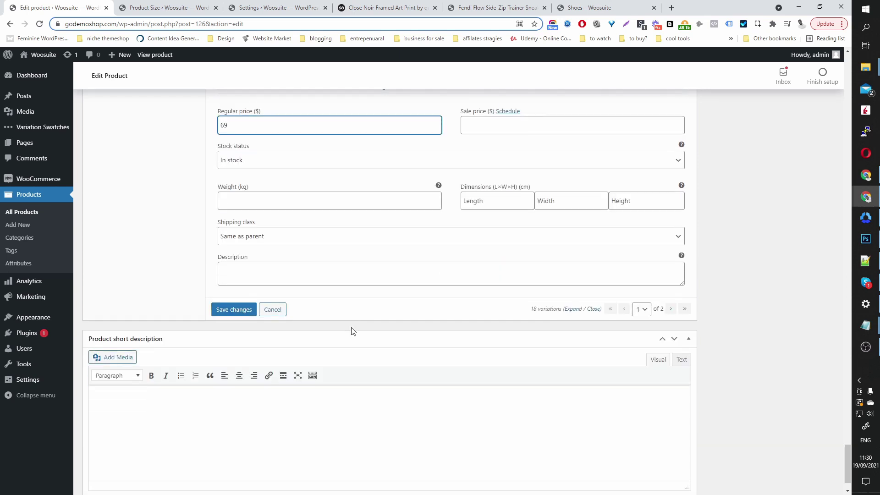
{"action": "left_click", "coordinate": [246, 313]}
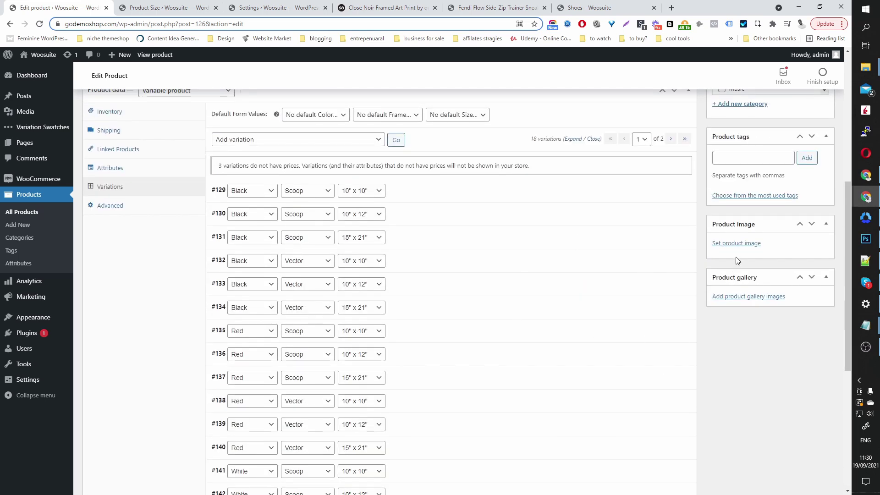
- Upload the close-noir-framed-prints file from the canva folder and set it as the product image
{"action": "left_click", "coordinate": [736, 244]}
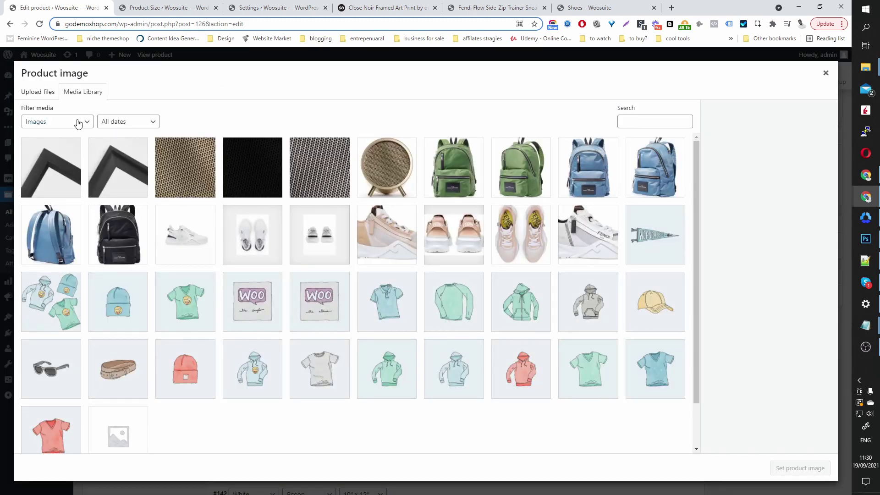
{"action": "left_click", "coordinate": [43, 94]}
{"action": "left_click", "coordinate": [415, 254]}
{"action": "left_click", "coordinate": [155, 94]}
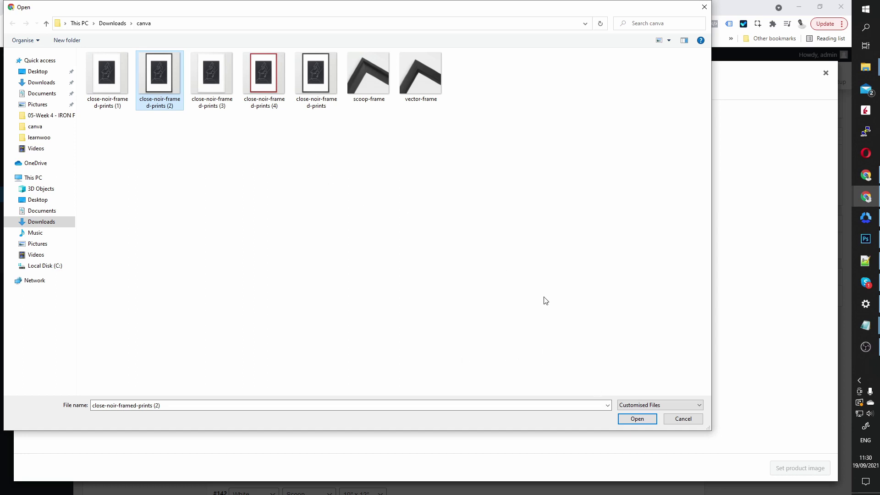
{"action": "left_click", "coordinate": [321, 91]}
{"action": "left_click", "coordinate": [623, 418]}
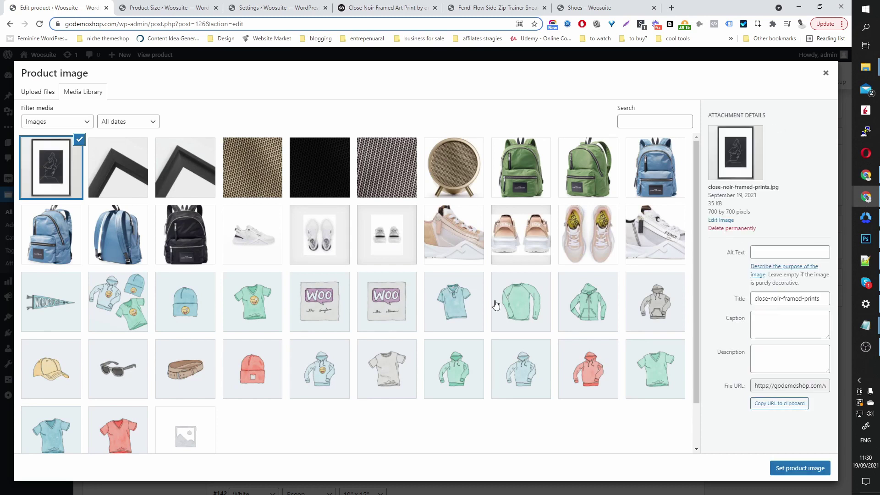
{"action": "left_click", "coordinate": [803, 469]}
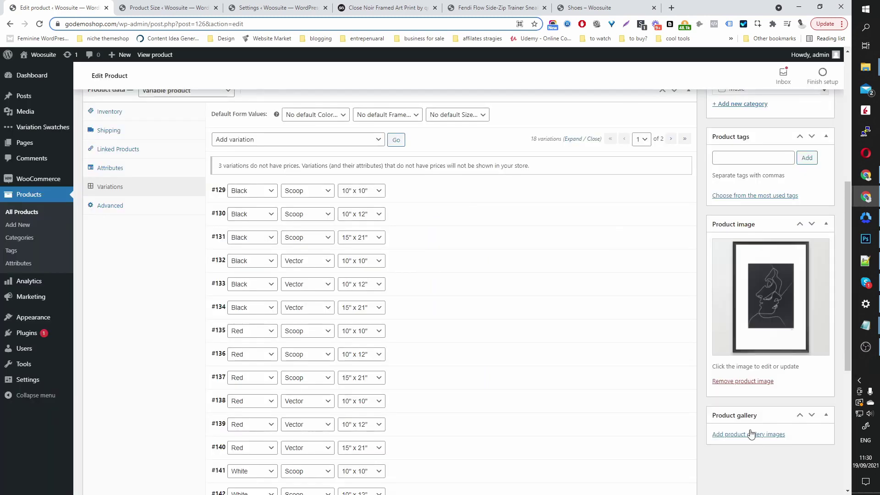
- Publish the product and open its store page in a new tab
{"action": "scroll", "coordinate": [705, 411], "scroll_direction": "up", "scroll_amount": 7}
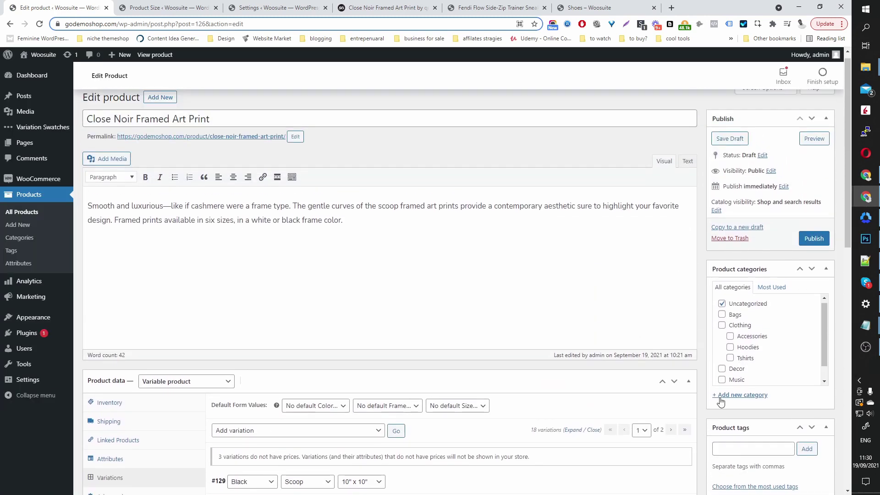
{"action": "left_click", "coordinate": [821, 248]}
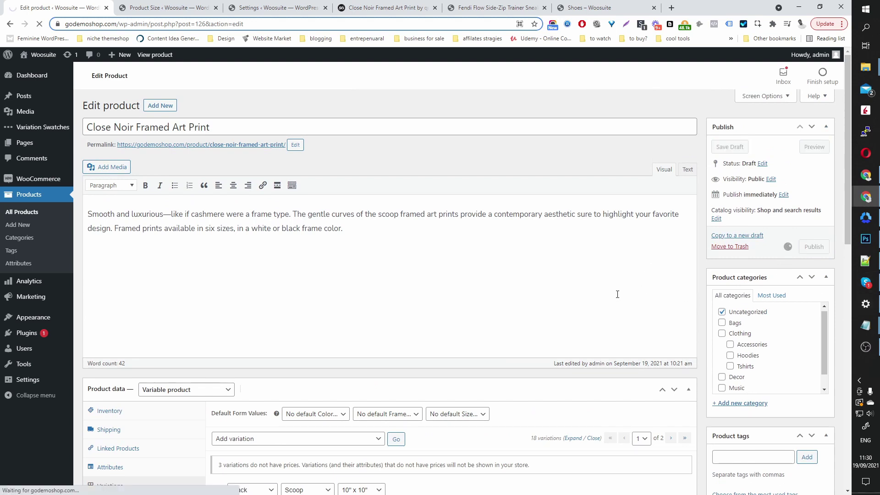
{"action": "middle_click", "coordinate": [155, 54]}
{"action": "left_click", "coordinate": [149, 5]}
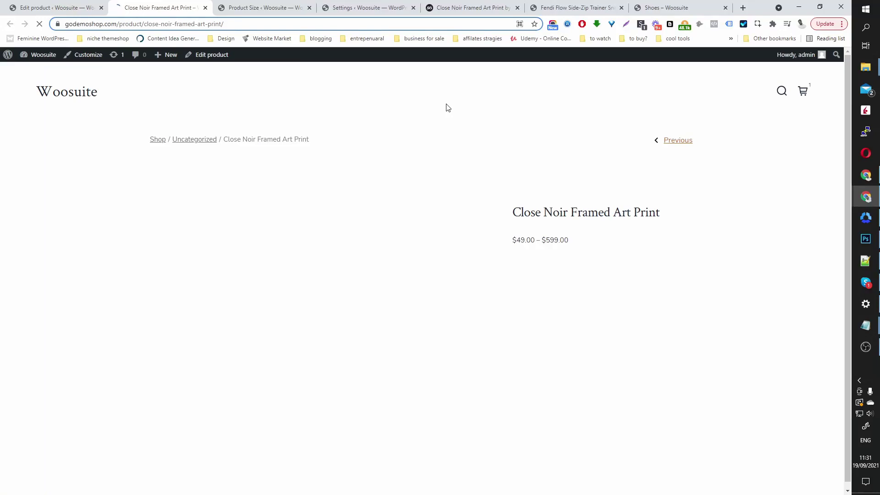
- Test the swatches on the store page with Black, the first frame and 10" x 10", and reset the selections
{"action": "scroll", "coordinate": [533, 181], "scroll_direction": "down", "scroll_amount": 1}
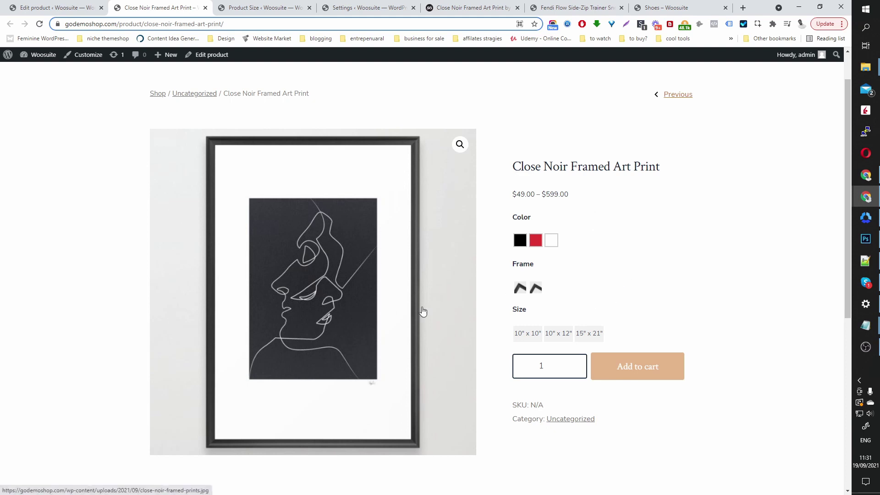
{"action": "scroll", "coordinate": [422, 309], "scroll_direction": "down", "scroll_amount": 2}
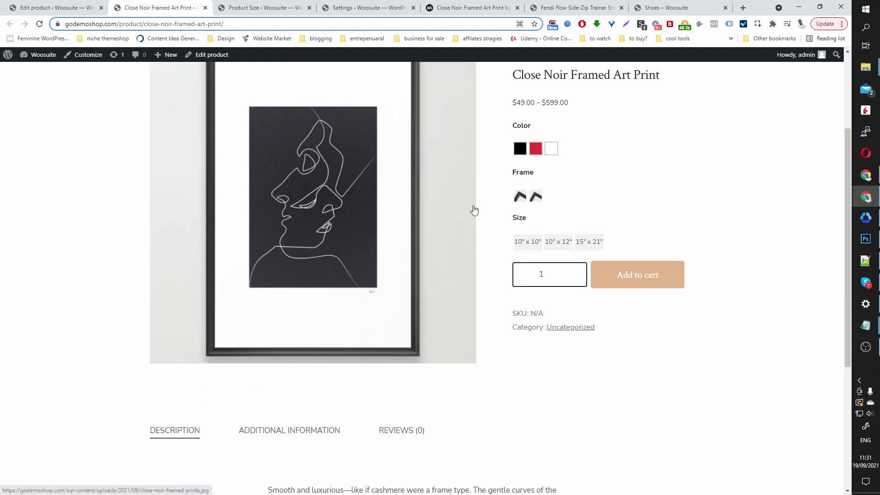
{"action": "scroll", "coordinate": [532, 198], "scroll_direction": "up", "scroll_amount": 1}
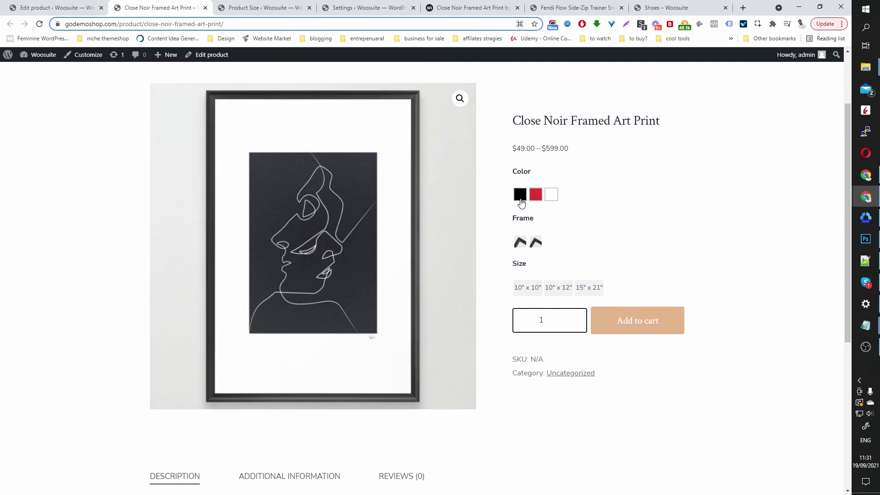
{"action": "left_click", "coordinate": [520, 195]}
{"action": "left_click", "coordinate": [521, 242]}
{"action": "left_click", "coordinate": [528, 289]}
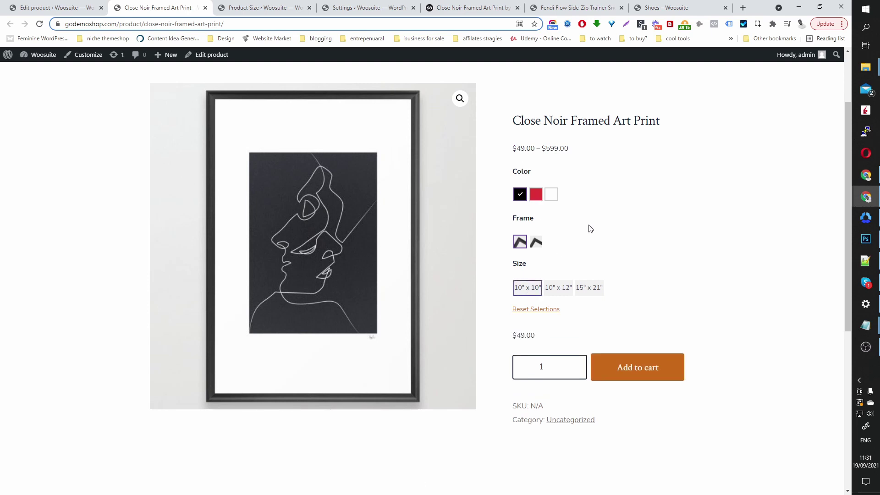
{"action": "left_click", "coordinate": [534, 309]}
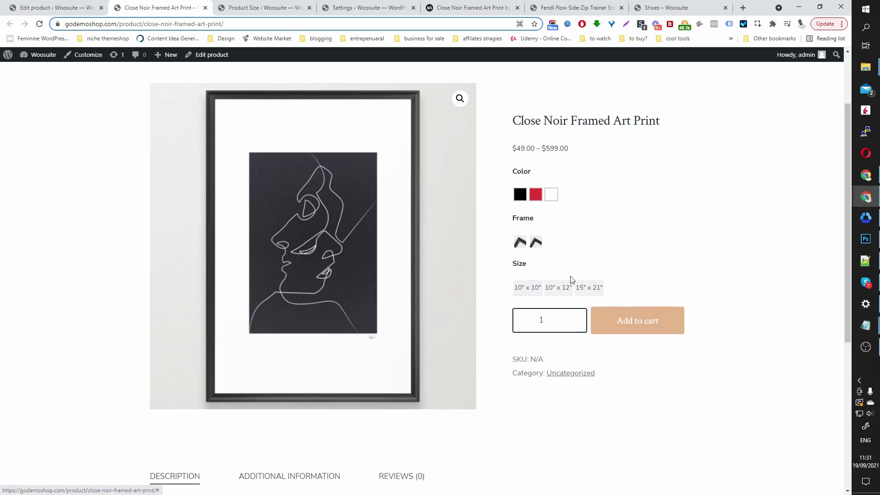
- Select the Red color, the first frame and the 10" x 10" size to check the displayed product image
{"action": "left_click", "coordinate": [539, 200]}
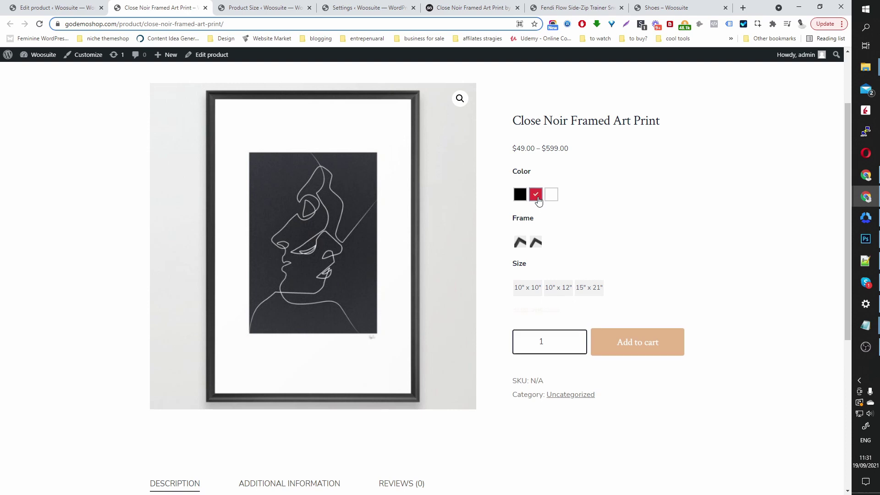
{"action": "left_click", "coordinate": [520, 242]}
{"action": "left_click", "coordinate": [530, 288]}
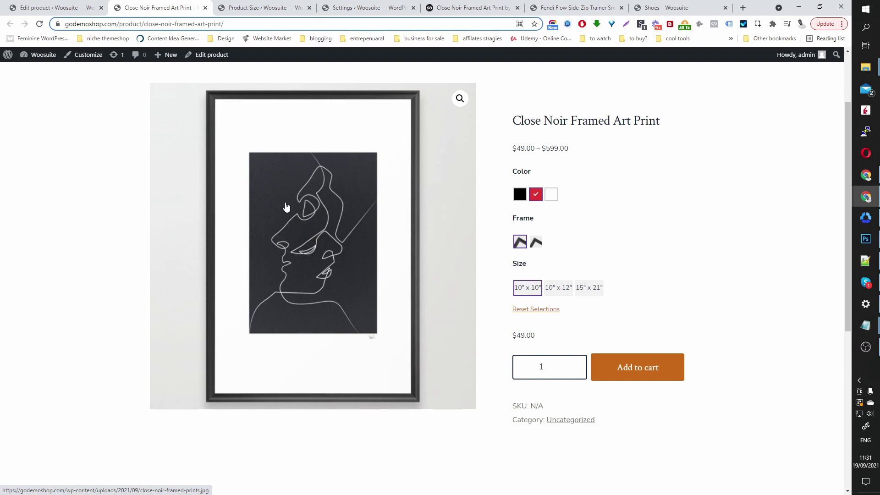
- Return to the product editor and expand the Red Scoop 10" x 10" variation
{"action": "left_click", "coordinate": [68, 8]}
{"action": "scroll", "coordinate": [504, 225], "scroll_direction": "down", "scroll_amount": 3}
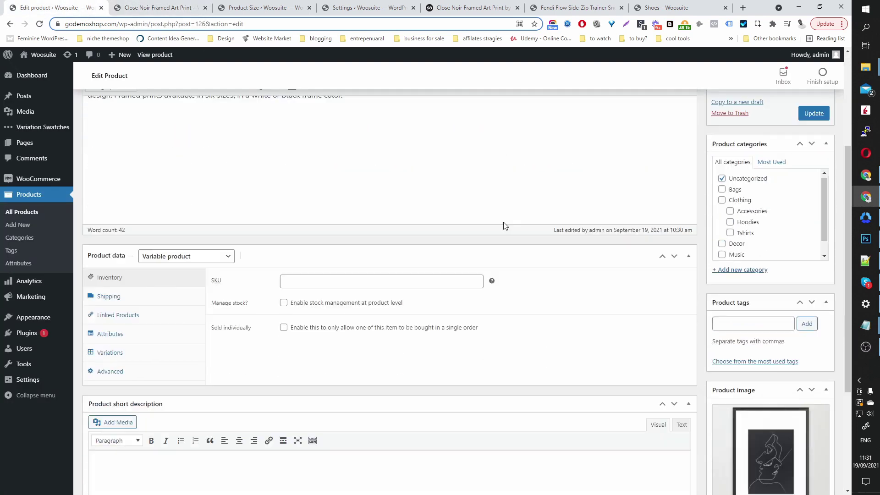
{"action": "scroll", "coordinate": [504, 226], "scroll_direction": "down", "scroll_amount": 3}
{"action": "left_click", "coordinate": [139, 202]}
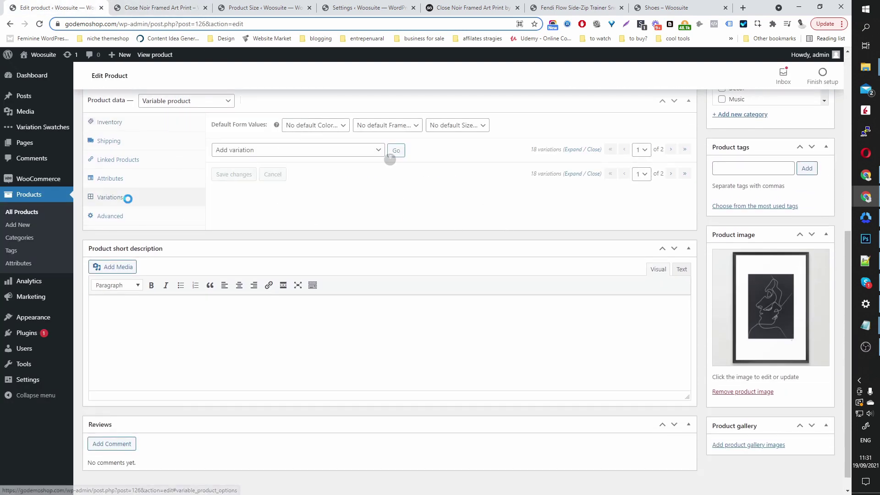
{"action": "scroll", "coordinate": [306, 262], "scroll_direction": "down", "scroll_amount": 4}
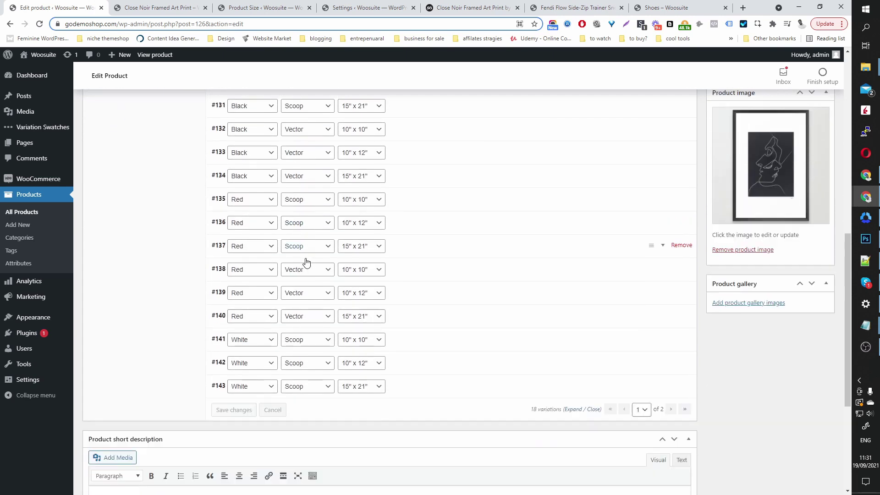
{"action": "left_click", "coordinate": [418, 161]}
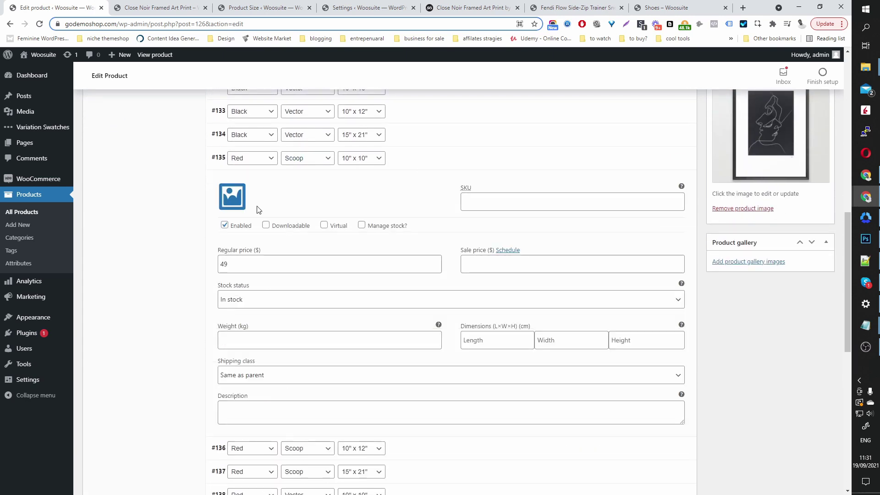
- Upload close-noir-framed-prints (4) and set it as the image of the Red Scoop 10" x 10" variation
{"action": "left_click", "coordinate": [233, 194]}
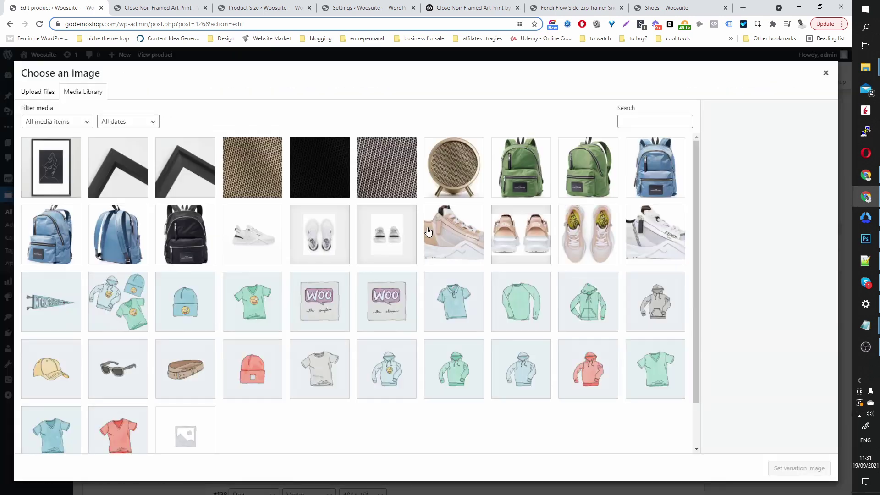
{"action": "left_click", "coordinate": [40, 92]}
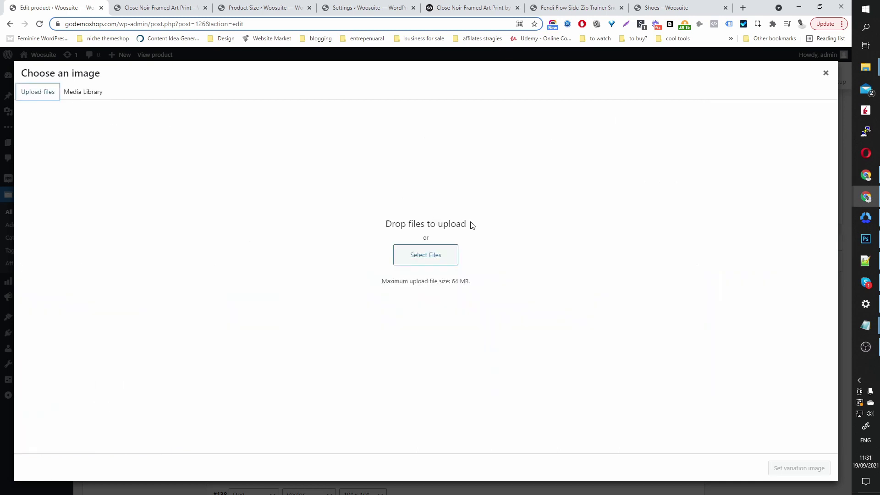
{"action": "left_click", "coordinate": [436, 255]}
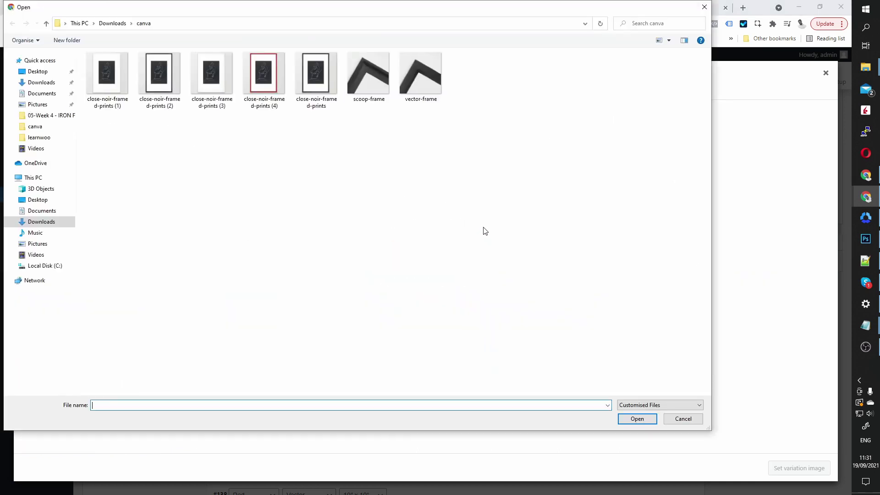
{"action": "double_click", "coordinate": [264, 91]}
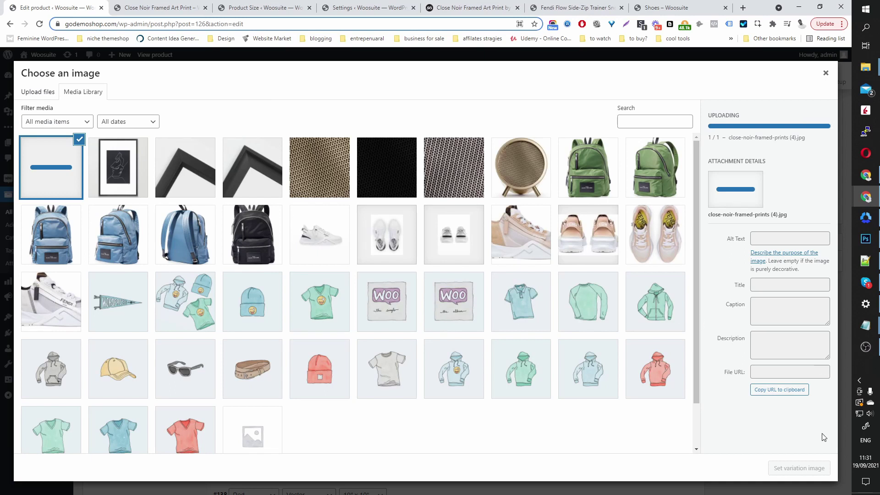
{"action": "left_click", "coordinate": [799, 468]}
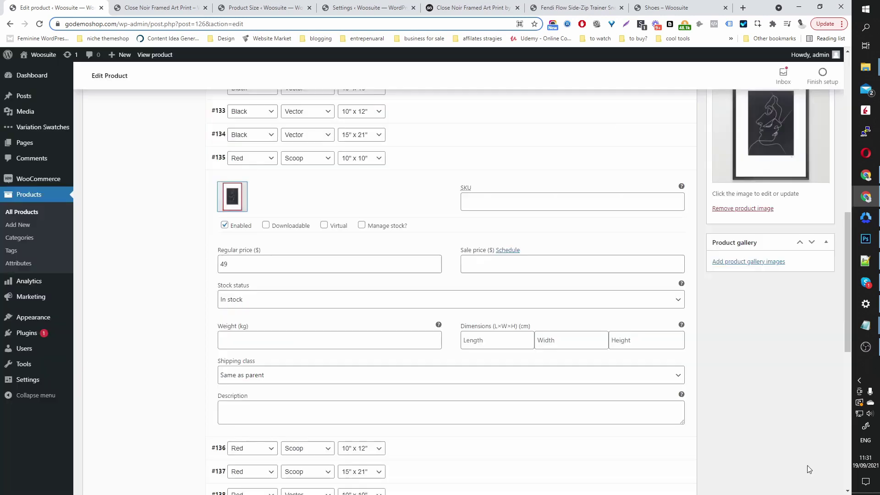
- Set the red-framed print from the media library as the image of the Red Scoop 10" x 12" variation
{"action": "scroll", "coordinate": [509, 363], "scroll_direction": "down", "scroll_amount": 4}
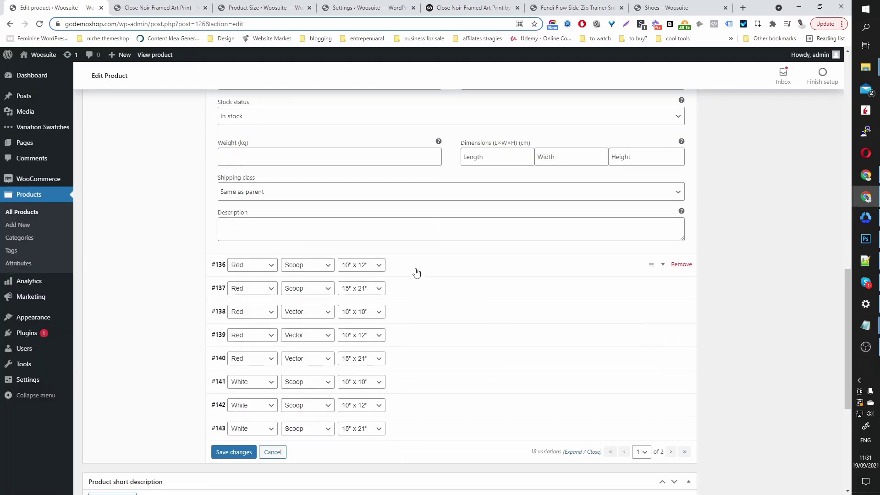
{"action": "left_click", "coordinate": [403, 270]}
{"action": "left_click", "coordinate": [240, 311]}
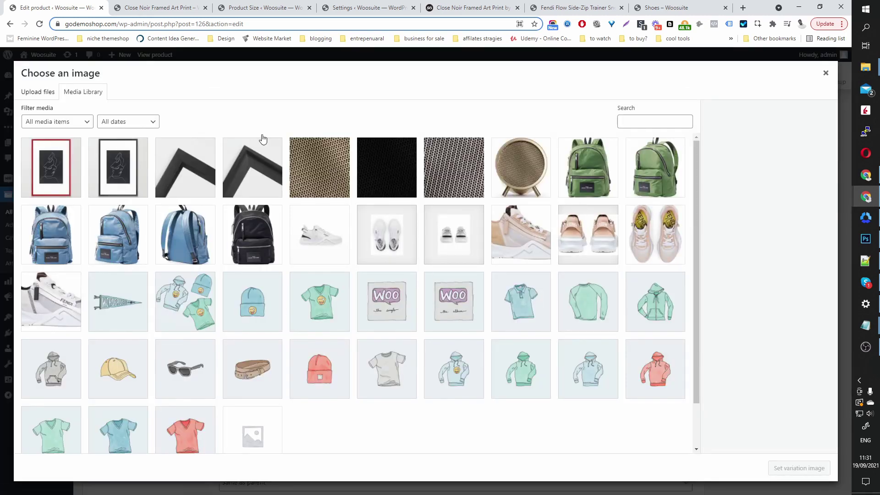
{"action": "left_click", "coordinate": [69, 158]}
{"action": "left_click", "coordinate": [799, 468]}
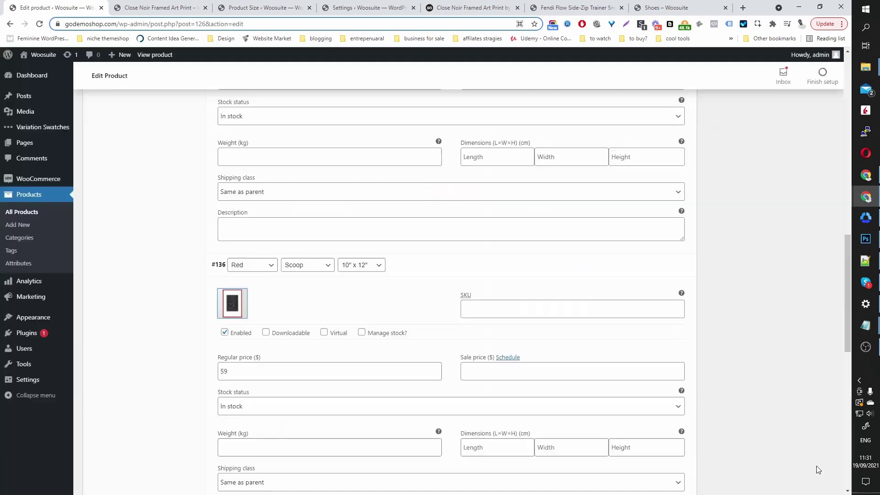
- Set the red-framed print from the media library as the image of the Red Scoop 15" x 21" variation
{"action": "scroll", "coordinate": [304, 268], "scroll_direction": "down", "scroll_amount": 6}
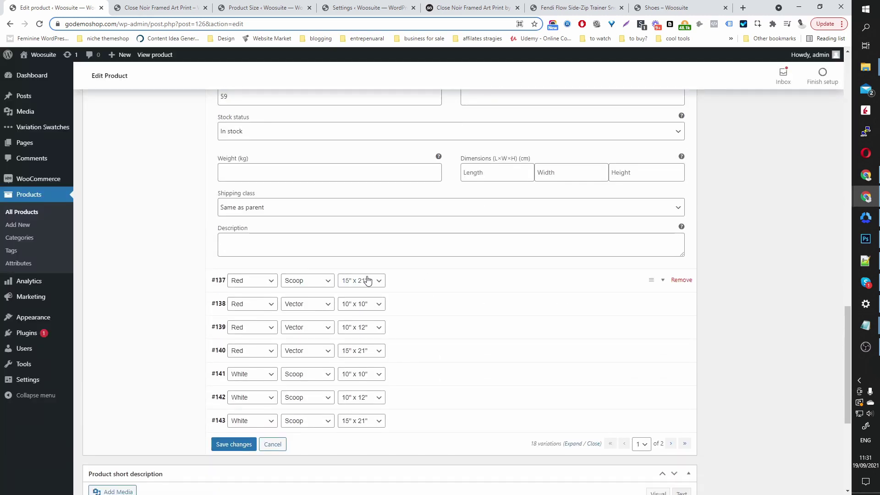
{"action": "left_click", "coordinate": [423, 288]}
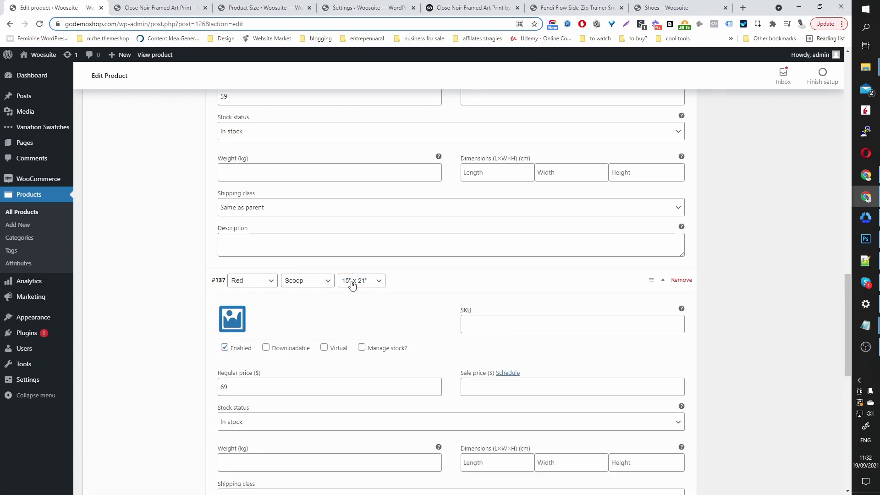
{"action": "left_click", "coordinate": [230, 319]}
{"action": "left_click", "coordinate": [73, 167]}
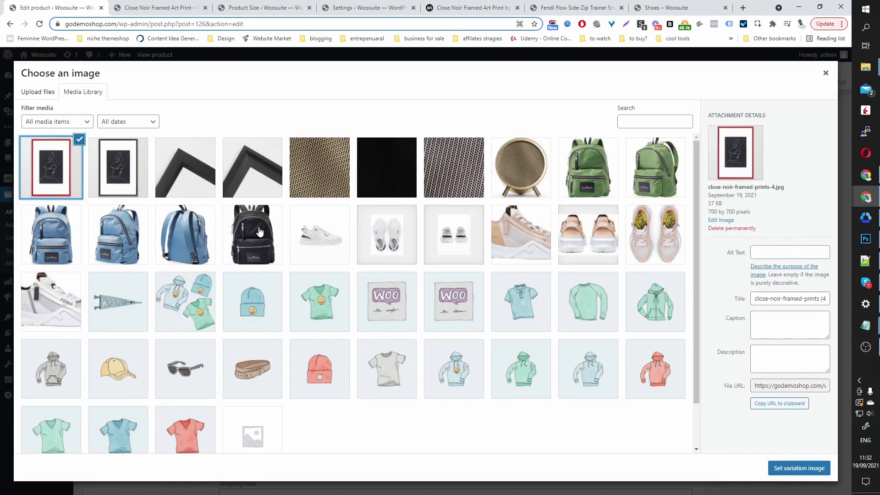
{"action": "left_click", "coordinate": [799, 468]}
- Set the red-framed print from the media library as the image of the Red Vector 10" x 10" variation
{"action": "scroll", "coordinate": [606, 353], "scroll_direction": "down", "scroll_amount": 8}
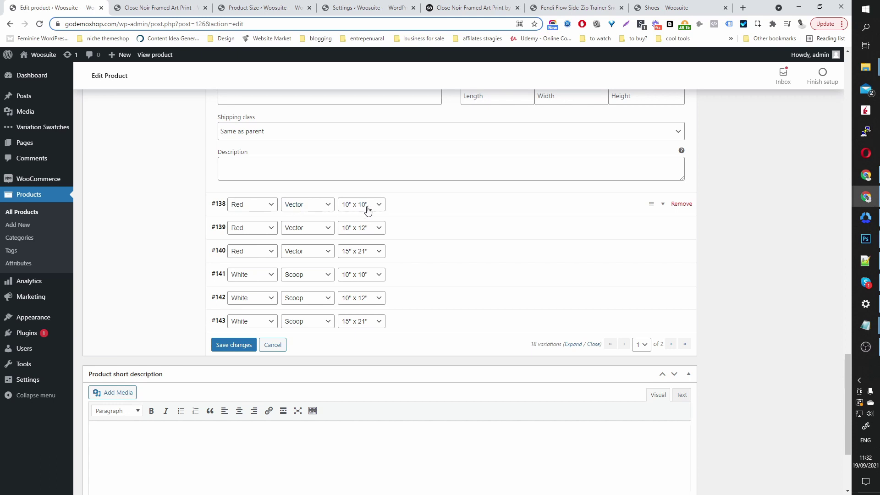
{"action": "left_click", "coordinate": [416, 211]}
{"action": "scroll", "coordinate": [434, 226], "scroll_direction": "up", "scroll_amount": 7}
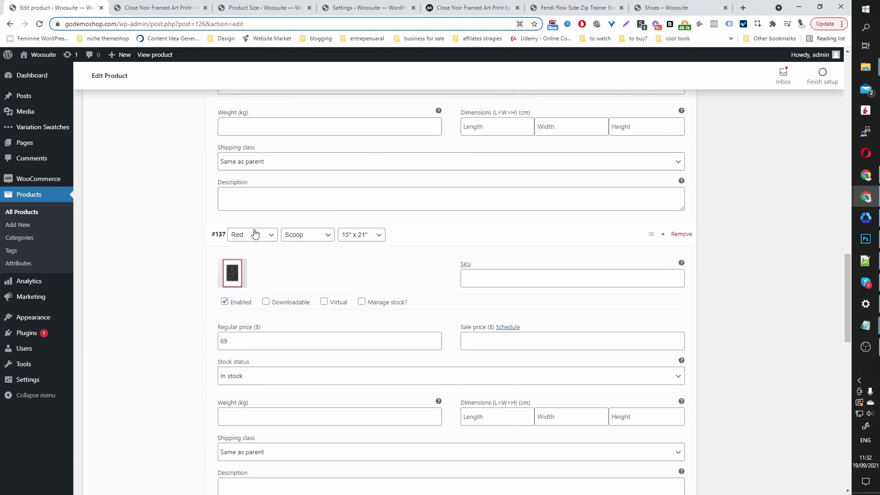
{"action": "scroll", "coordinate": [301, 249], "scroll_direction": "down", "scroll_amount": 2}
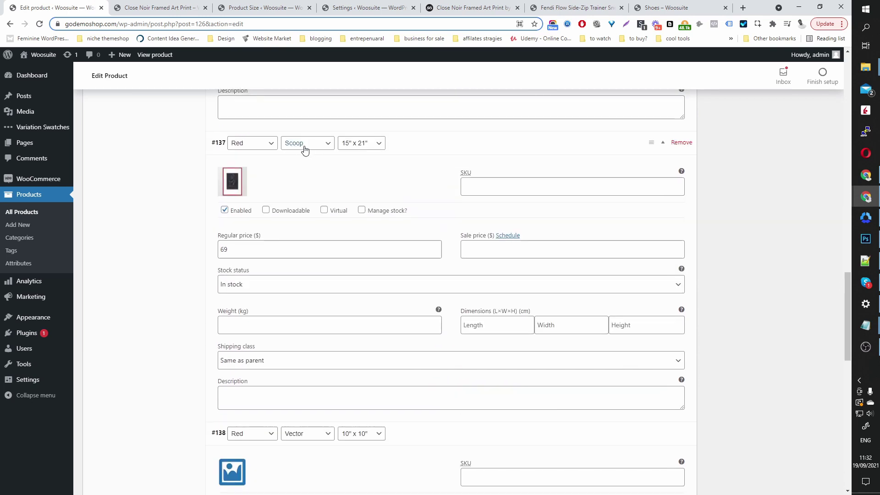
{"action": "scroll", "coordinate": [339, 184], "scroll_direction": "down", "scroll_amount": 7}
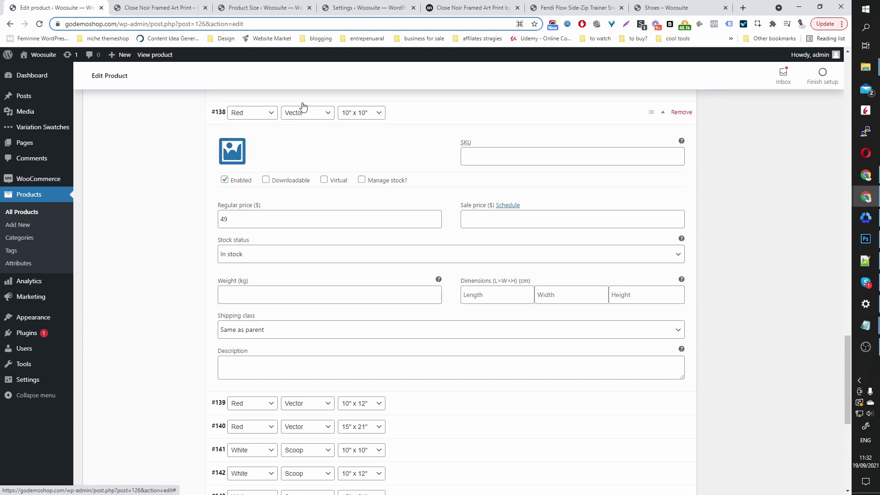
{"action": "left_click", "coordinate": [232, 151]}
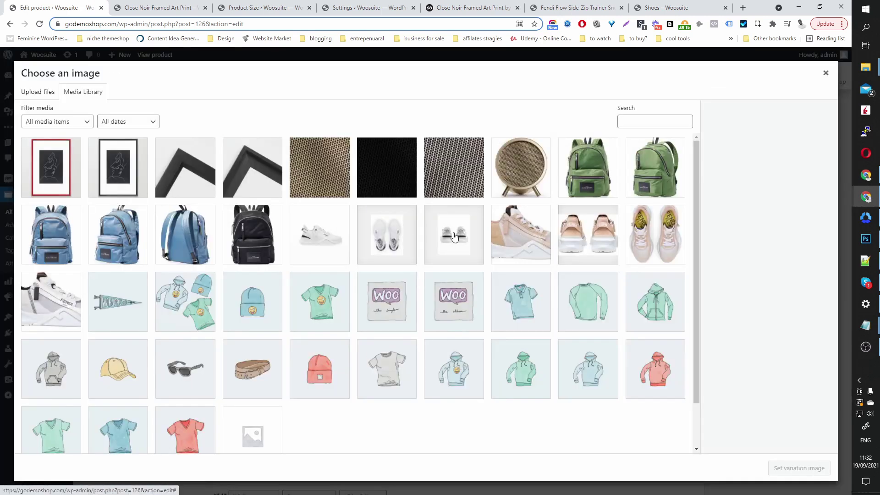
{"action": "left_click", "coordinate": [65, 170]}
{"action": "left_click", "coordinate": [788, 469]}
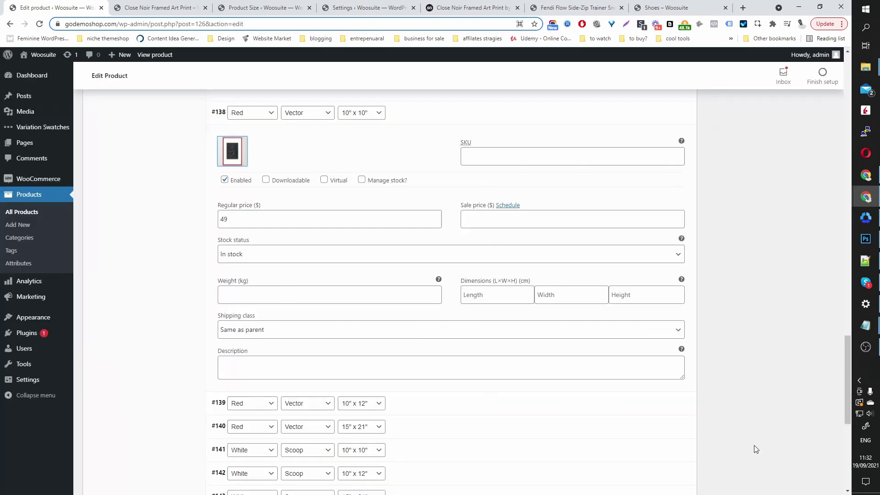
- Open the Red Vector 10" x 12" variation and choose an image file for it
{"action": "scroll", "coordinate": [502, 278], "scroll_direction": "down", "scroll_amount": 10}
{"action": "scroll", "coordinate": [500, 279], "scroll_direction": "up", "scroll_amount": 3}
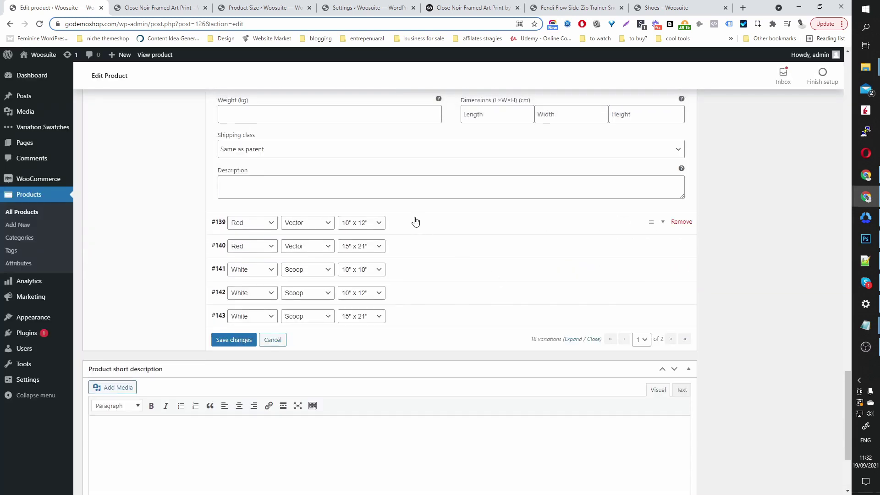
{"action": "left_click", "coordinate": [414, 222]}
{"action": "left_click", "coordinate": [226, 257]}
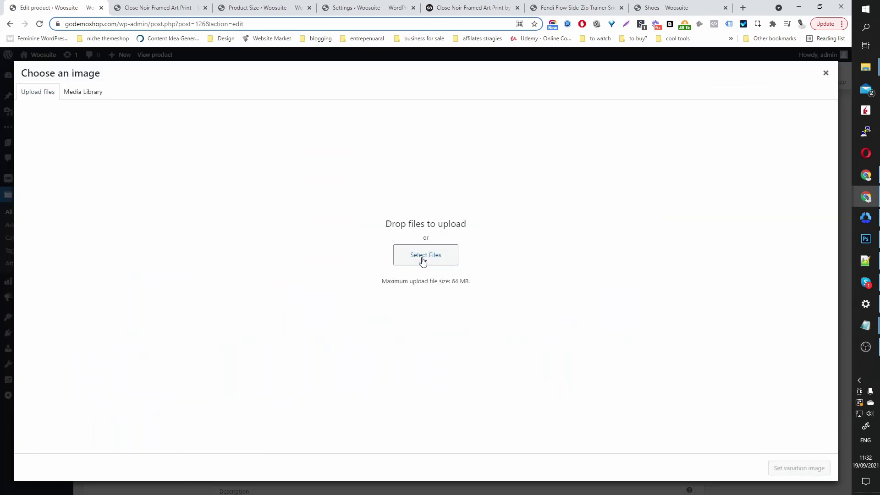
{"action": "left_click", "coordinate": [422, 254]}
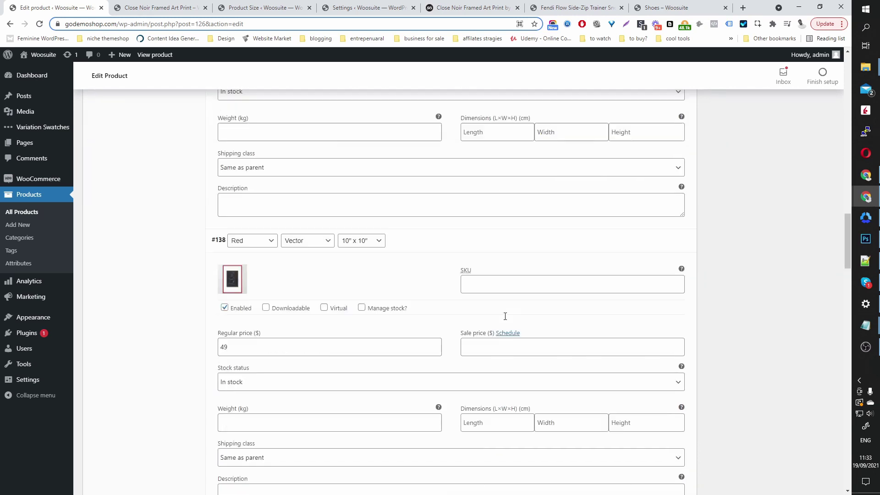
- Save the variation changes and update the product
{"action": "scroll", "coordinate": [505, 317], "scroll_direction": "down", "scroll_amount": 20}
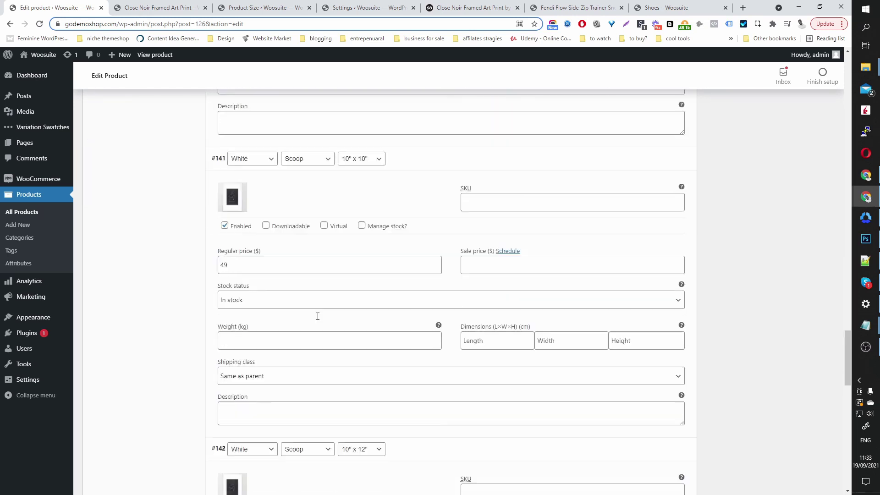
{"action": "scroll", "coordinate": [265, 375], "scroll_direction": "down", "scroll_amount": 5}
{"action": "left_click", "coordinate": [234, 415]}
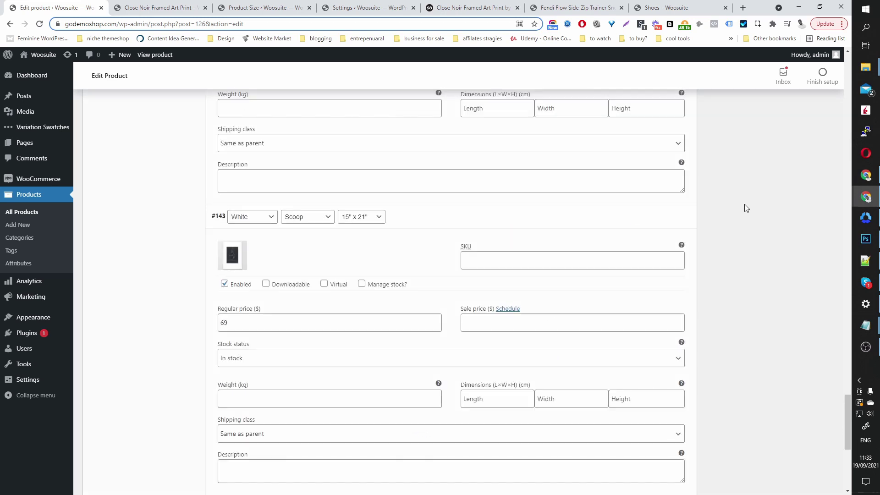
{"action": "scroll", "coordinate": [744, 205], "scroll_direction": "up", "scroll_amount": 15}
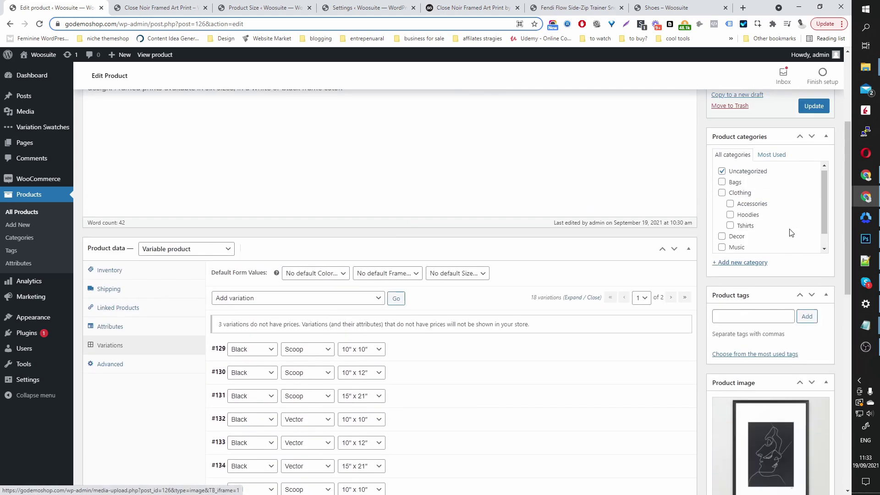
{"action": "left_click", "coordinate": [814, 120]}
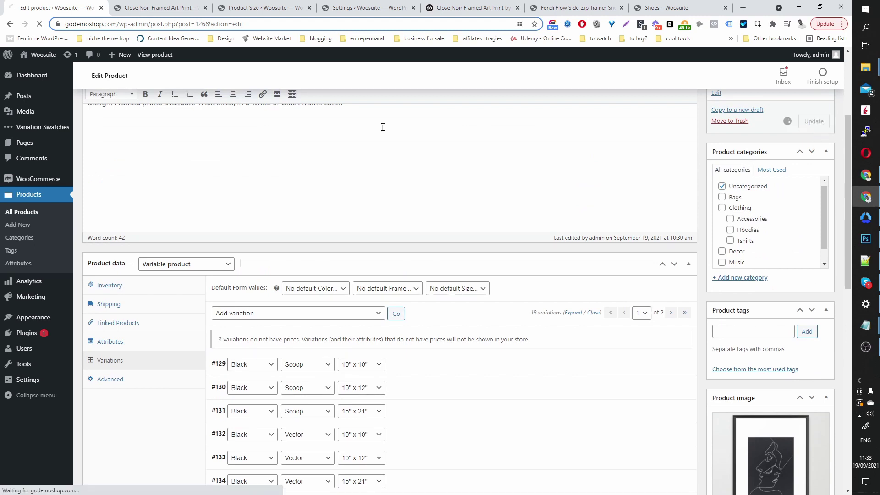
- Reload the store's product page and preview the Red color, Scoop frame and 10" x 10" size combination
{"action": "left_click", "coordinate": [158, 8]}
{"action": "key", "text": "F5"}
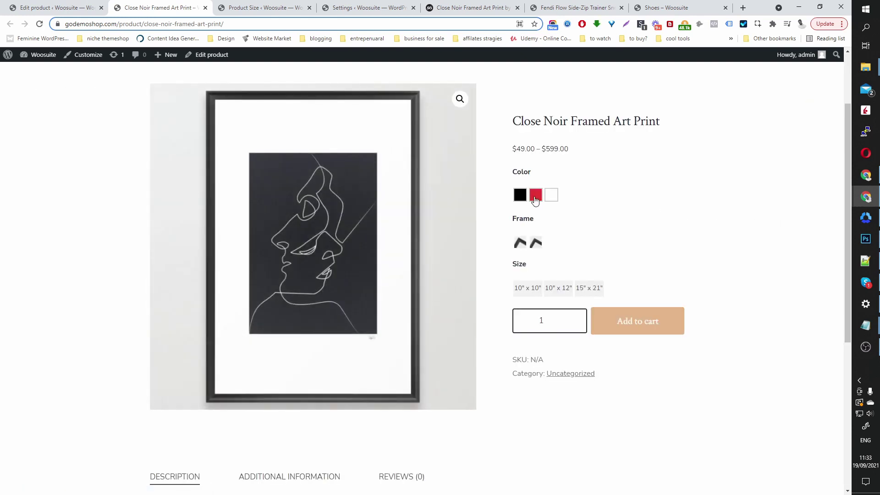
{"action": "left_click", "coordinate": [535, 196]}
{"action": "left_click", "coordinate": [520, 243]}
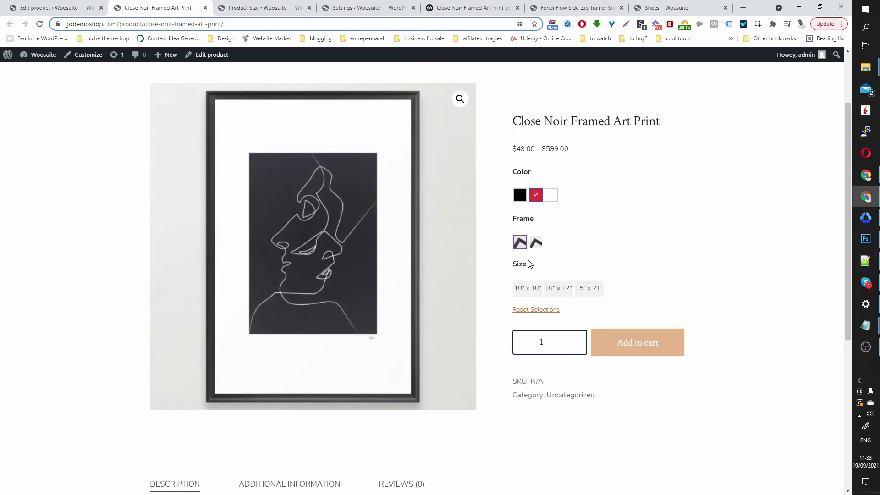
{"action": "left_click", "coordinate": [531, 291]}
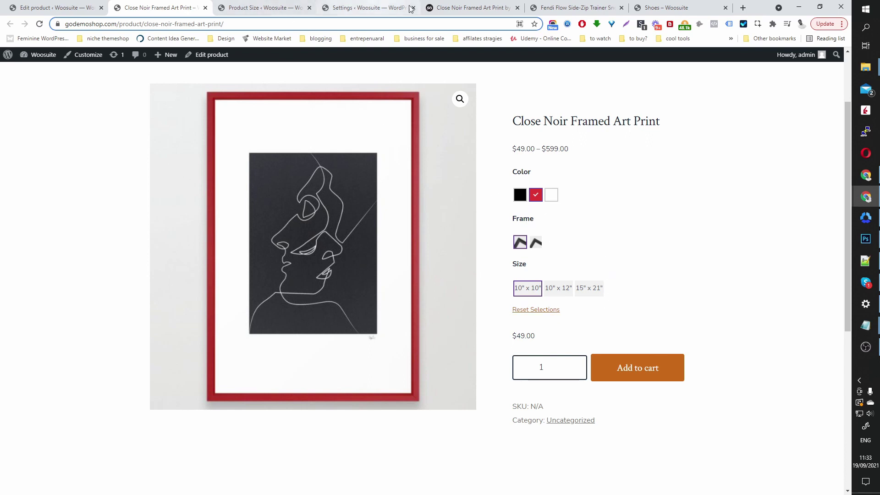
- Switch to the Society6 reference listing and preview the print in the Vector Red frame
{"action": "left_click", "coordinate": [477, 9]}
{"action": "left_click", "coordinate": [747, 166]}
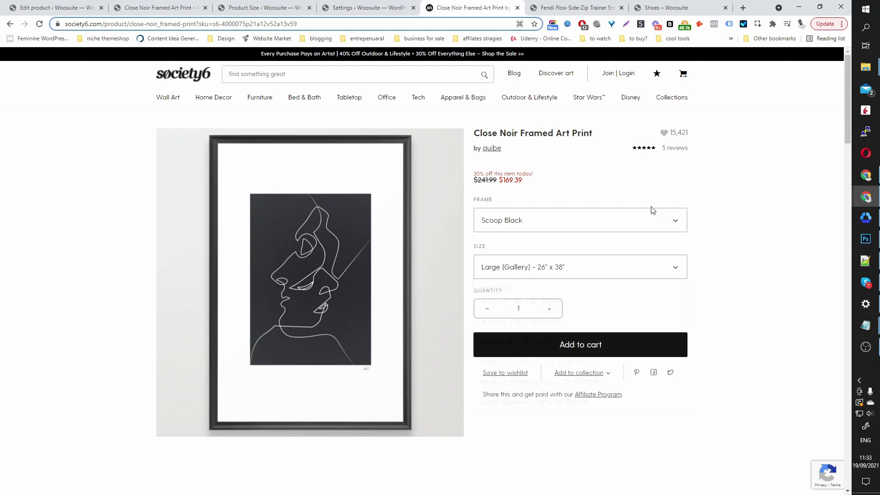
{"action": "left_click", "coordinate": [651, 216]}
{"action": "scroll", "coordinate": [549, 333], "scroll_direction": "down", "scroll_amount": 1}
{"action": "scroll", "coordinate": [550, 334], "scroll_direction": "down", "scroll_amount": 1}
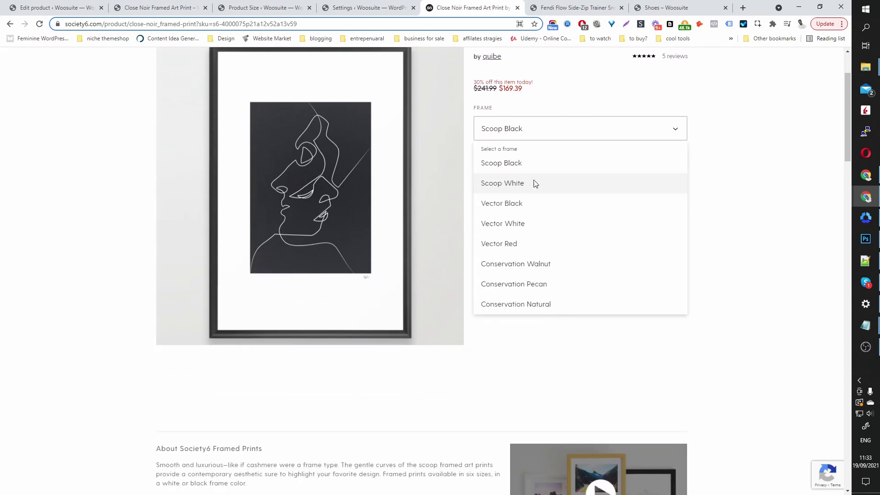
{"action": "left_click", "coordinate": [531, 247]}
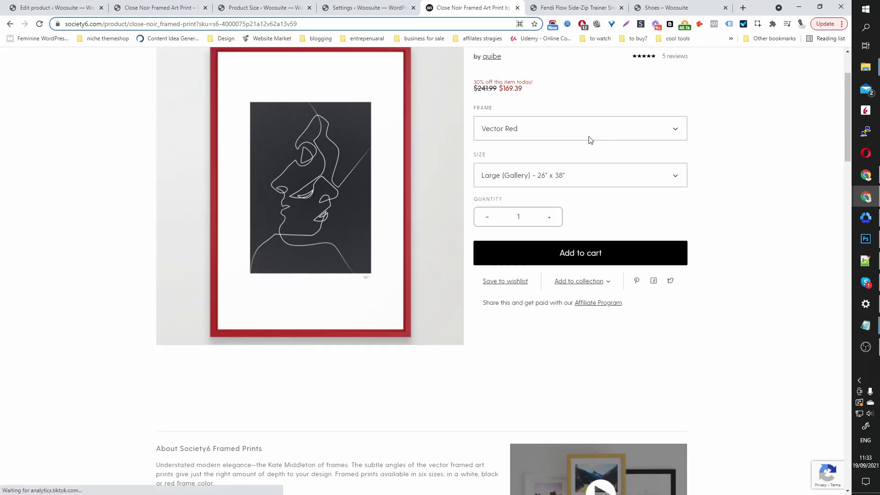
- Preview the X-Small 12" x 12" size on the Society6 listing, first in Vector Red and then in the Vector White frame
{"action": "left_click", "coordinate": [579, 179]}
{"action": "left_click", "coordinate": [552, 186]}
{"action": "left_click", "coordinate": [552, 175]}
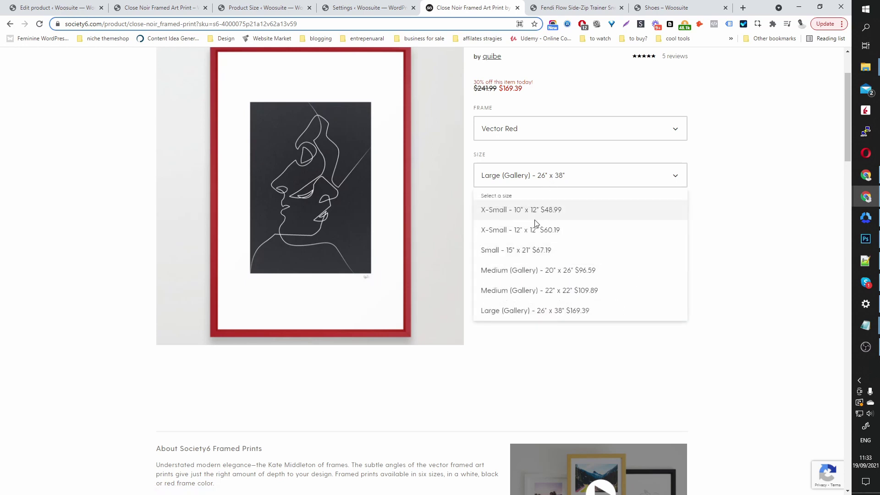
{"action": "left_click", "coordinate": [535, 229]}
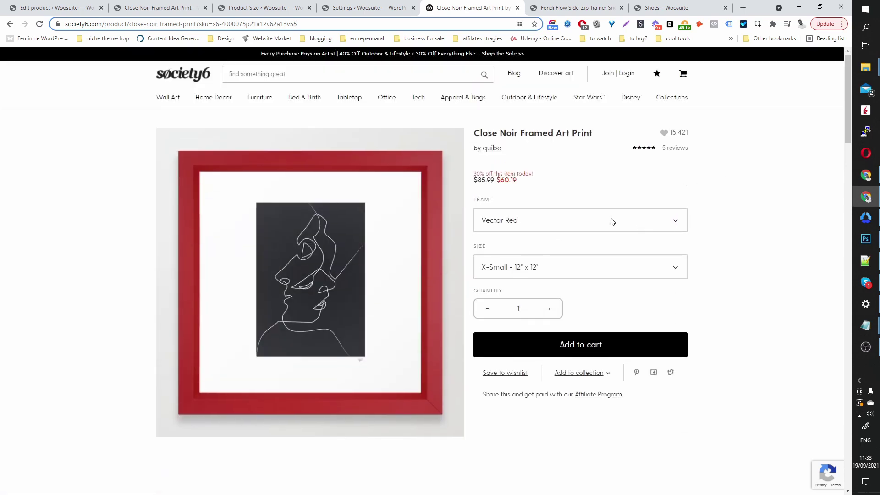
{"action": "left_click", "coordinate": [611, 222]}
{"action": "left_click", "coordinate": [570, 317]}
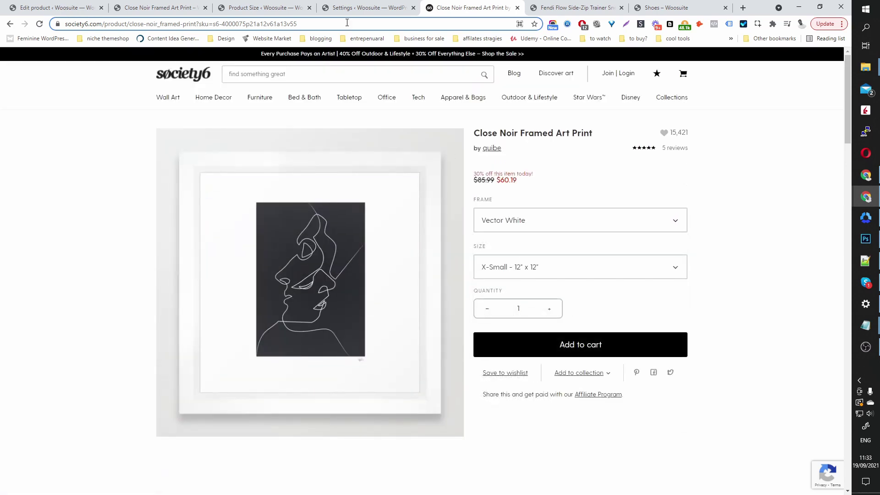
- Return to the store's product page and preview the White color, Scoop frame and 15" x 21" size combination
{"action": "left_click", "coordinate": [266, 11]}
{"action": "left_click", "coordinate": [352, 12]}
{"action": "left_click", "coordinate": [183, 5]}
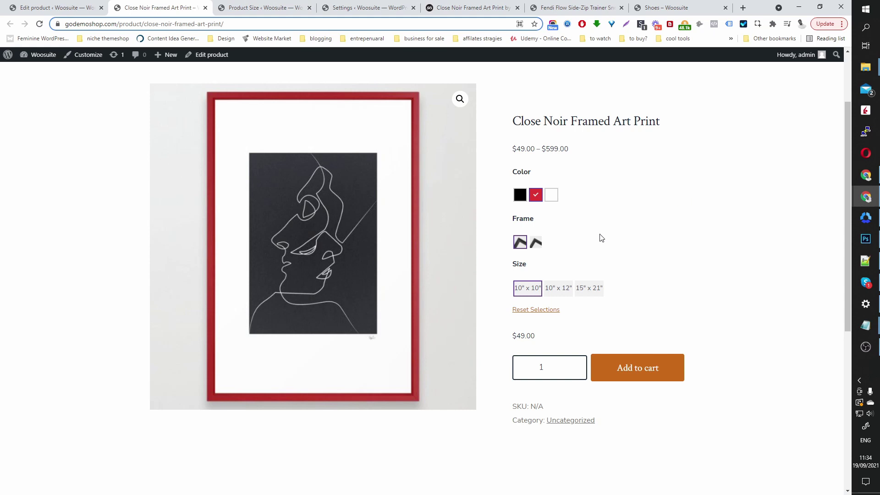
{"action": "left_click", "coordinate": [536, 197]}
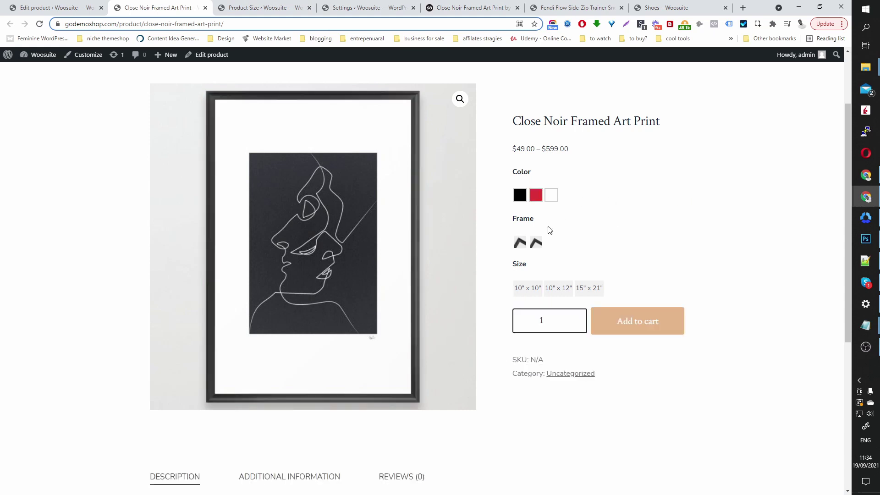
{"action": "left_click", "coordinate": [552, 196]}
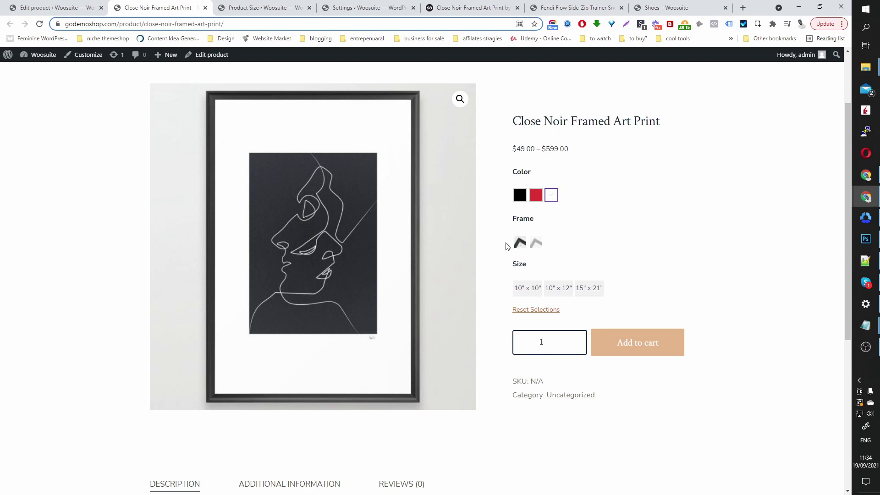
{"action": "left_click", "coordinate": [520, 245]}
{"action": "left_click", "coordinate": [588, 290]}
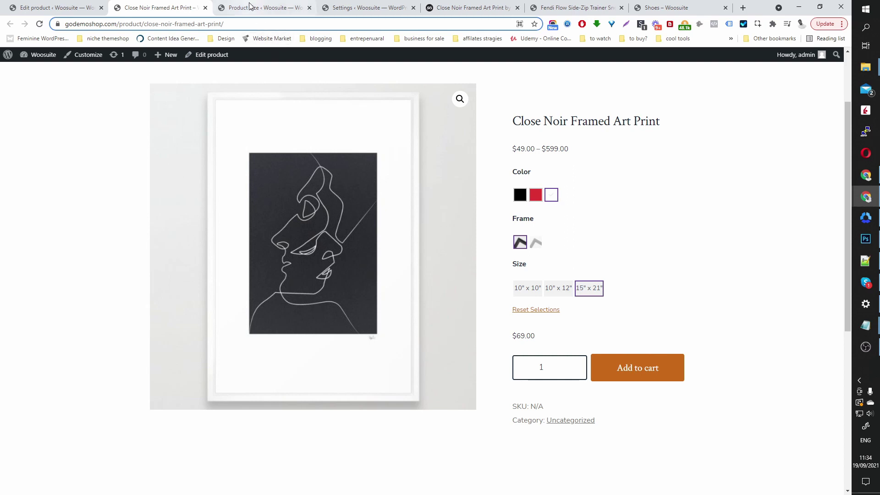
- Open the Variation Swatches settings in a separate browser tab and return to the product editor
{"action": "left_click", "coordinate": [64, 8]}
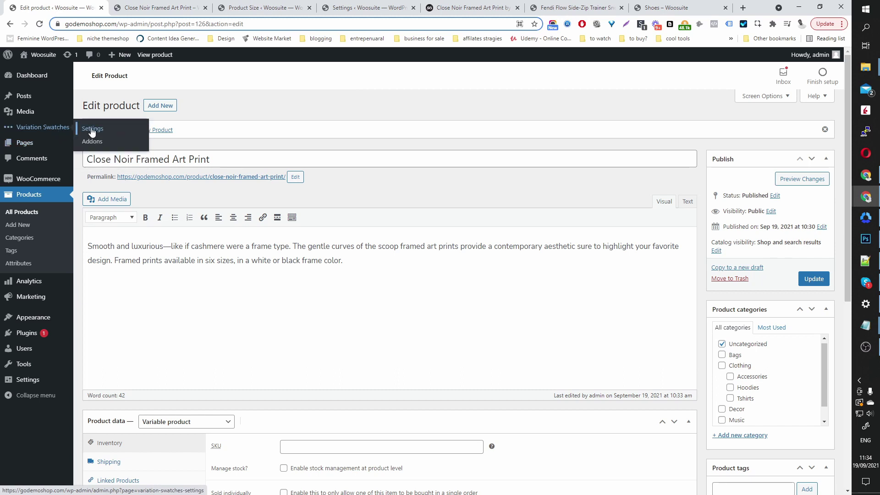
{"action": "middle_click", "coordinate": [88, 131]}
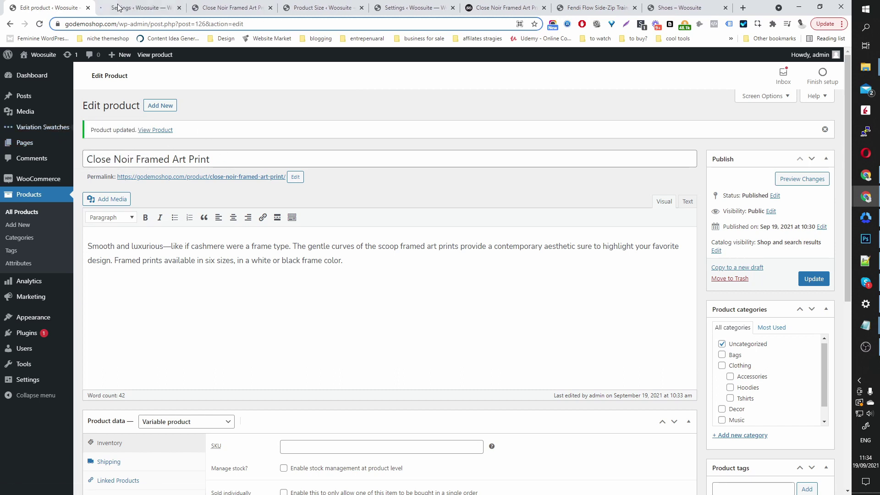
{"action": "left_click", "coordinate": [229, 7]}
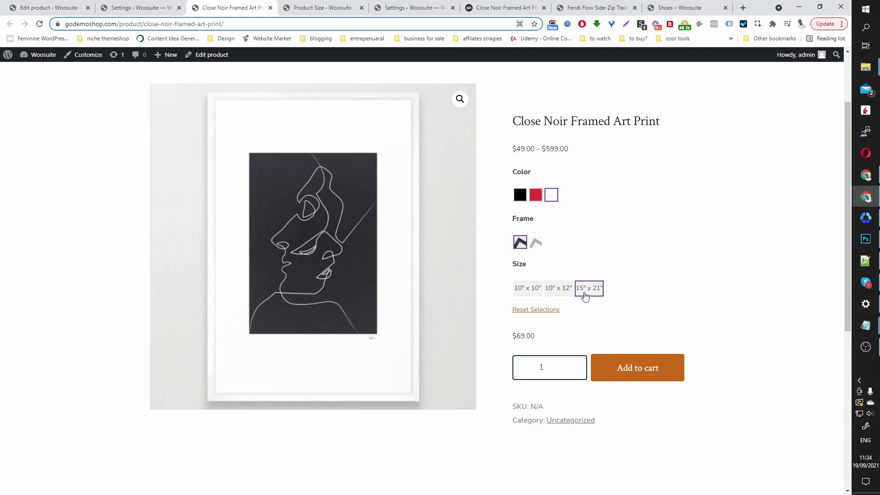
{"action": "left_click", "coordinate": [120, 5]}
{"action": "left_click", "coordinate": [48, 7]}
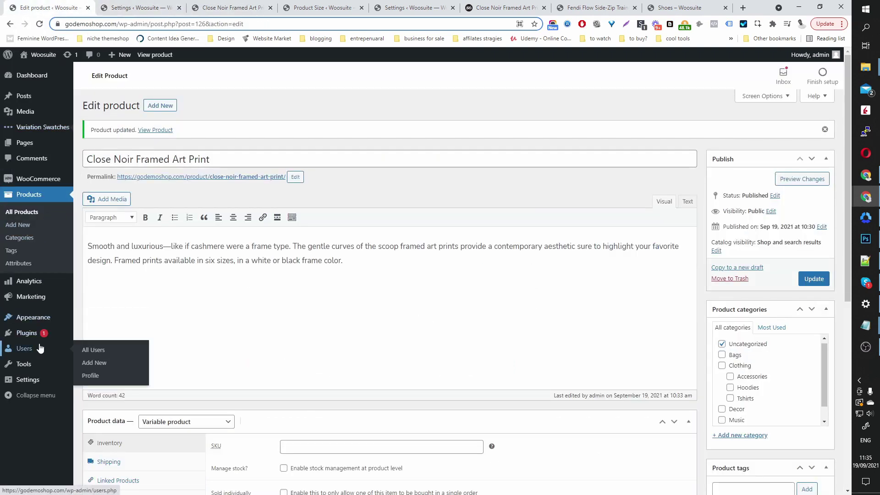
- Deactivate the Variation Swatches for WooCommerce plugin and reload the store's product page
{"action": "middle_click", "coordinate": [94, 336]}
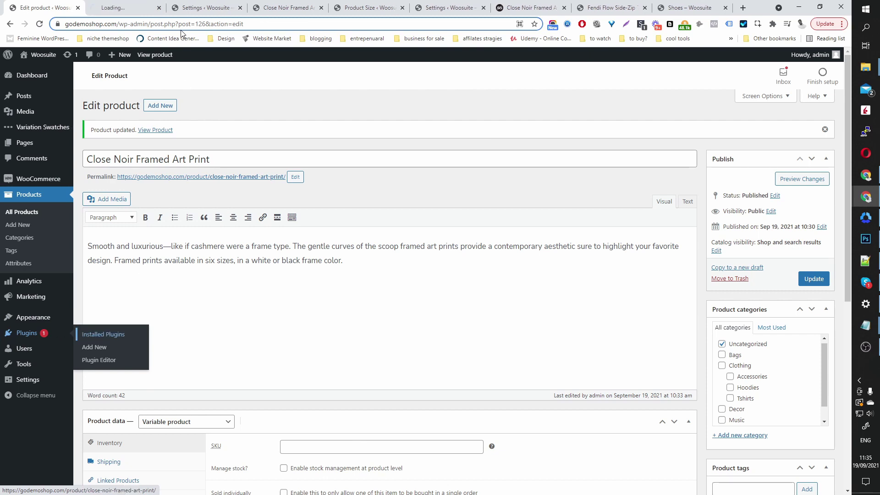
{"action": "left_click", "coordinate": [123, 7]}
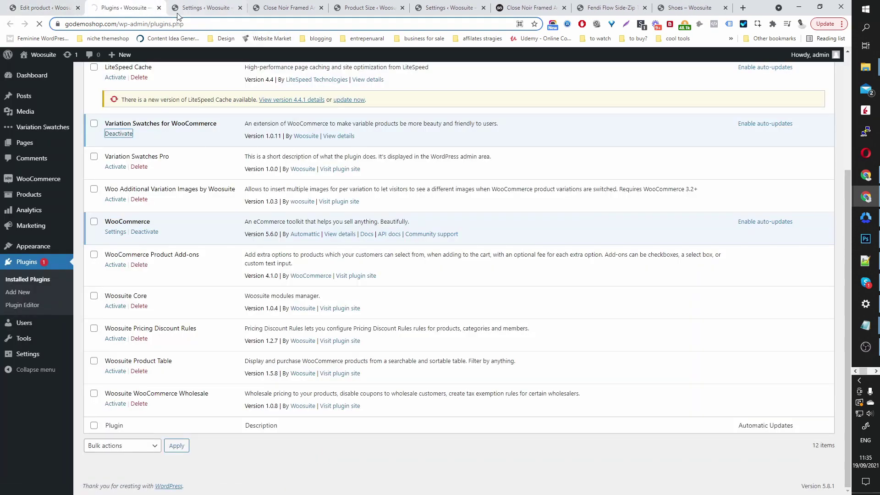
{"action": "left_click", "coordinate": [284, 7]}
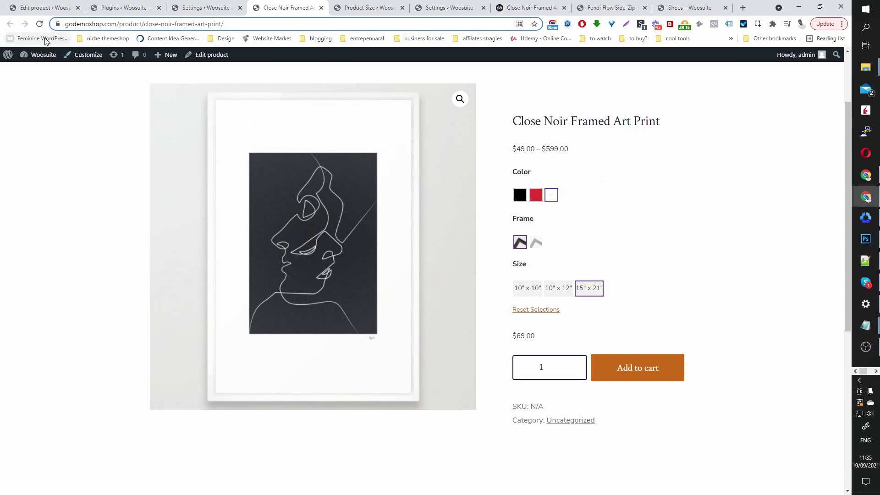
{"action": "key", "text": "F5"}
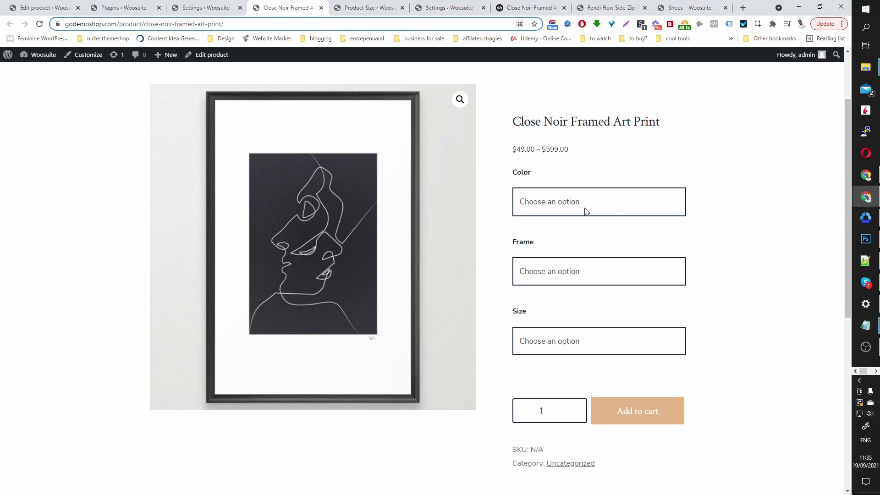
- Preview the product page with the default dropdowns set to Black, Scoop and 10" x 10"
{"action": "left_click", "coordinate": [585, 211]}
{"action": "left_click", "coordinate": [576, 232]}
{"action": "left_click", "coordinate": [583, 274]}
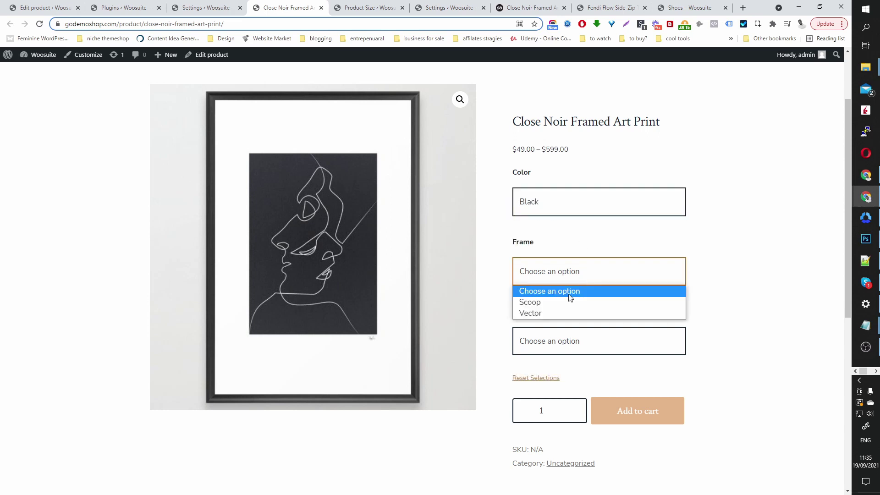
{"action": "left_click", "coordinate": [530, 302]}
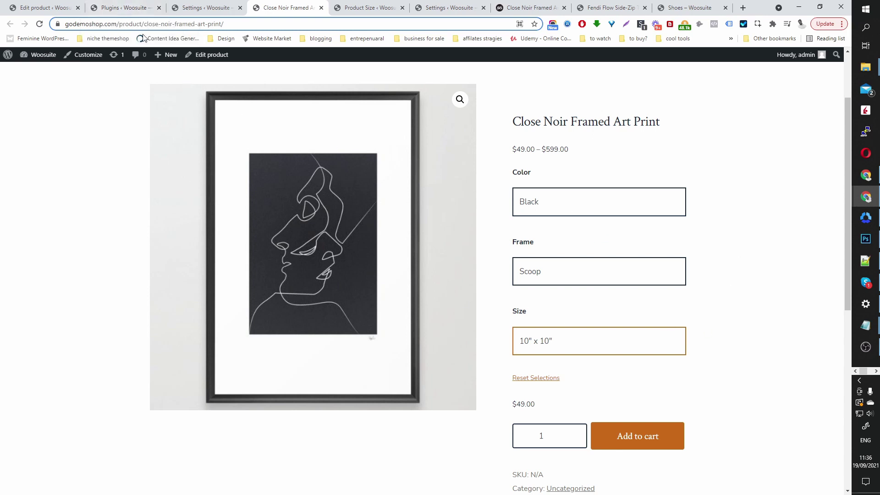
- Reactivate the Variation Swatches for WooCommerce plugin, review its general settings and return to the product page
{"action": "left_click", "coordinate": [120, 8]}
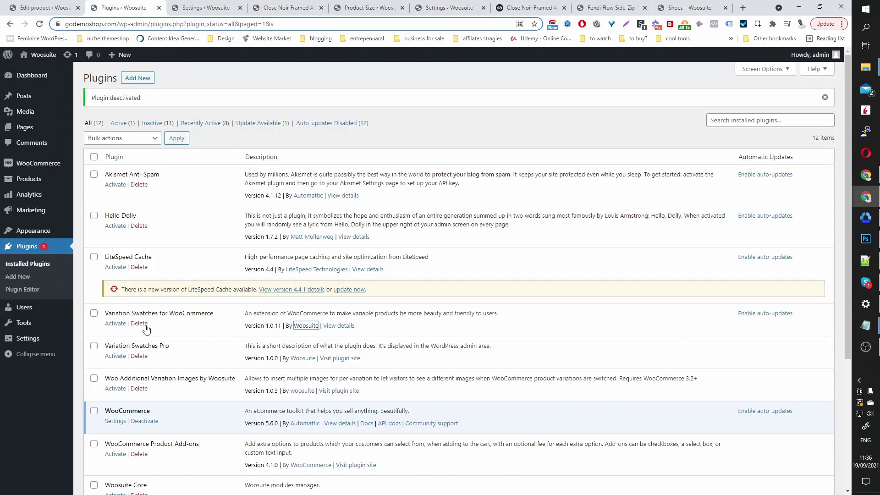
{"action": "left_click", "coordinate": [116, 323]}
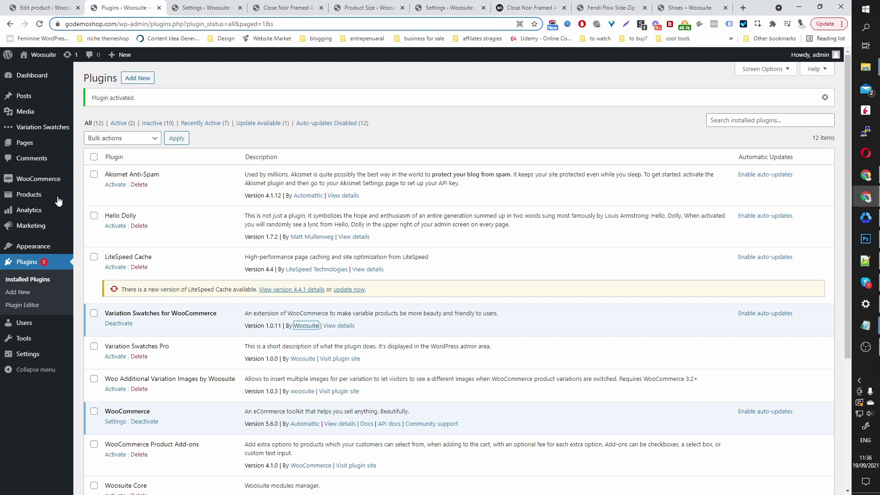
{"action": "mouse_move", "coordinate": [51, 132]}
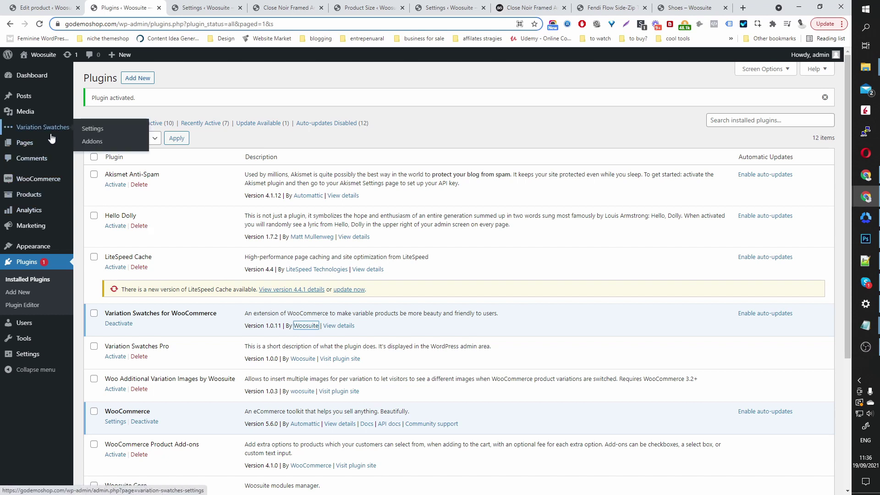
{"action": "middle_click", "coordinate": [91, 128]}
{"action": "left_click", "coordinate": [183, 7]}
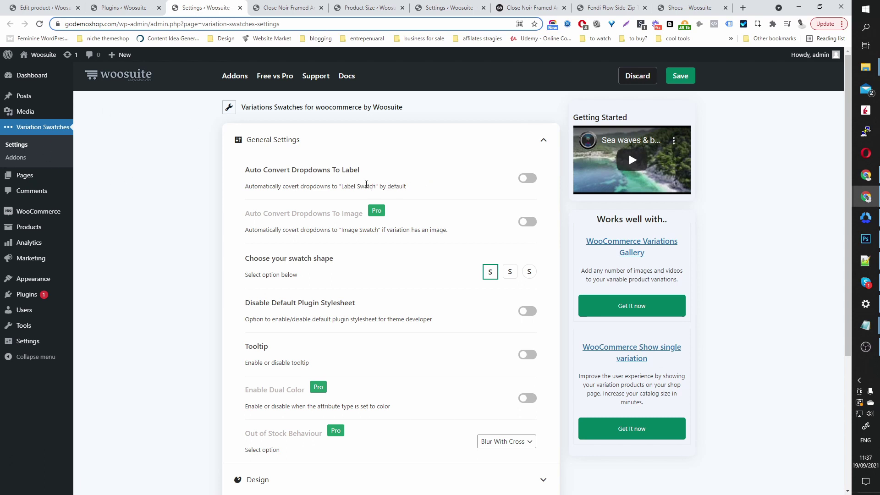
{"action": "left_click", "coordinate": [287, 7]}
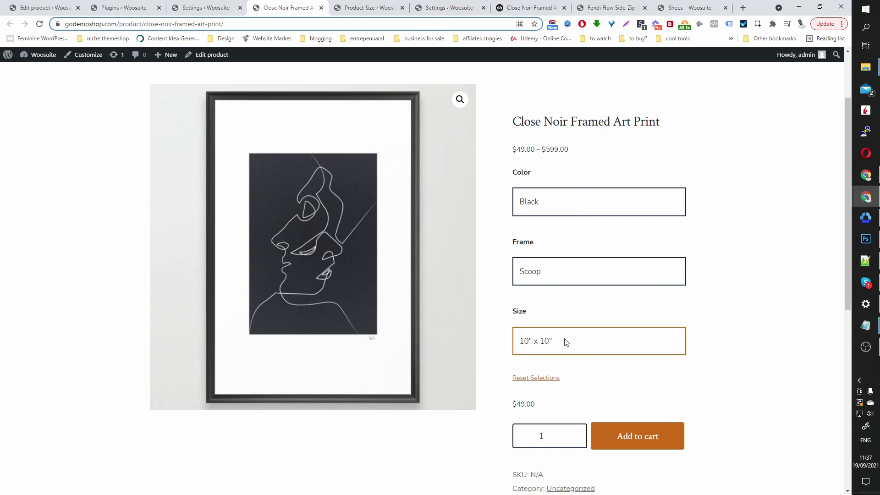
- Enable automatic dropdown-to-label conversion with the Frame attribute included, save the settings and reload the product page
{"action": "left_click", "coordinate": [188, 8]}
{"action": "left_click", "coordinate": [528, 178]}
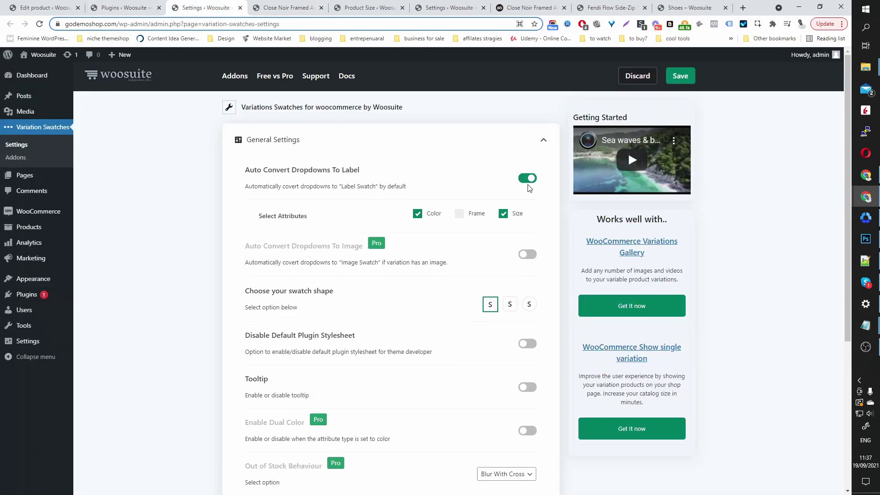
{"action": "left_click", "coordinate": [459, 214]}
{"action": "left_click", "coordinate": [682, 82]}
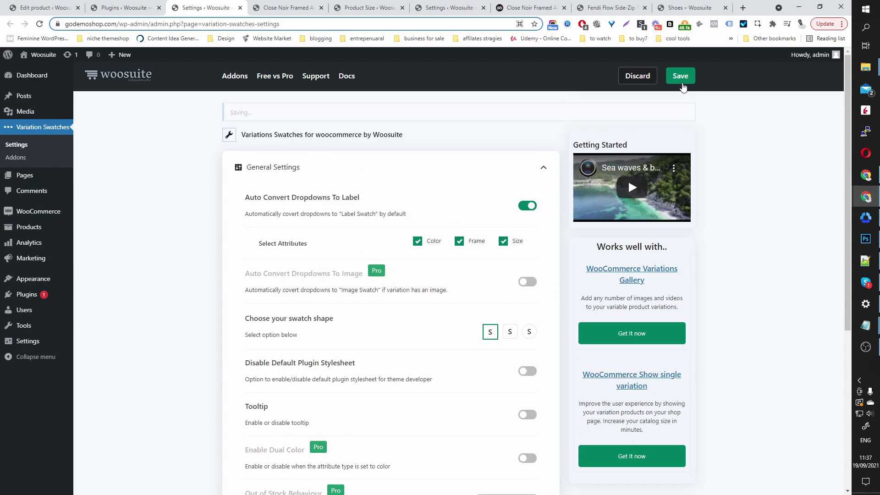
{"action": "left_click", "coordinate": [286, 8]}
{"action": "left_click", "coordinate": [40, 24]}
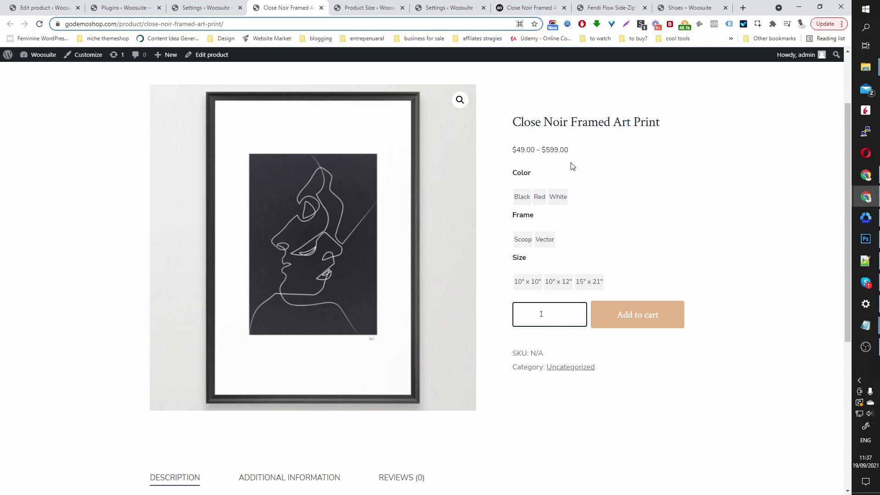
- Set the swatch shape to the circle, save the settings and reload the product page
{"action": "left_click", "coordinate": [213, 9]}
{"action": "scroll", "coordinate": [463, 229], "scroll_direction": "down", "scroll_amount": 3}
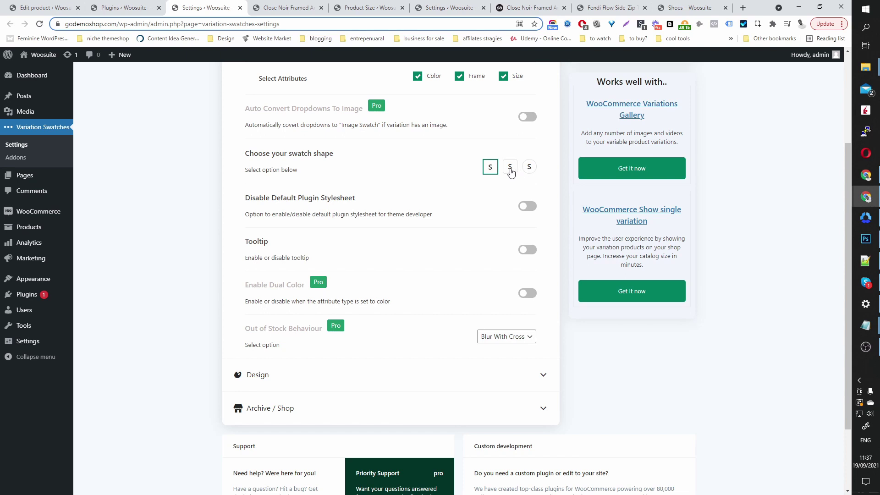
{"action": "left_click", "coordinate": [530, 167]}
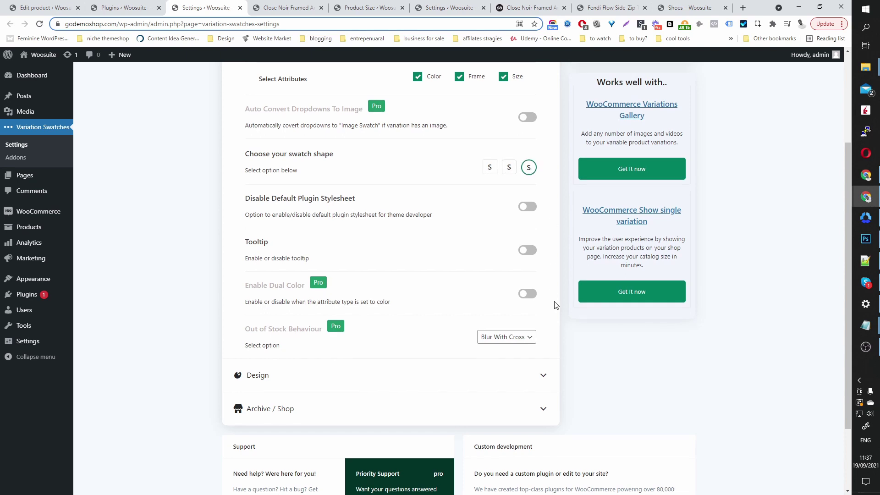
{"action": "scroll", "coordinate": [555, 305], "scroll_direction": "up", "scroll_amount": 3}
{"action": "left_click", "coordinate": [681, 76]}
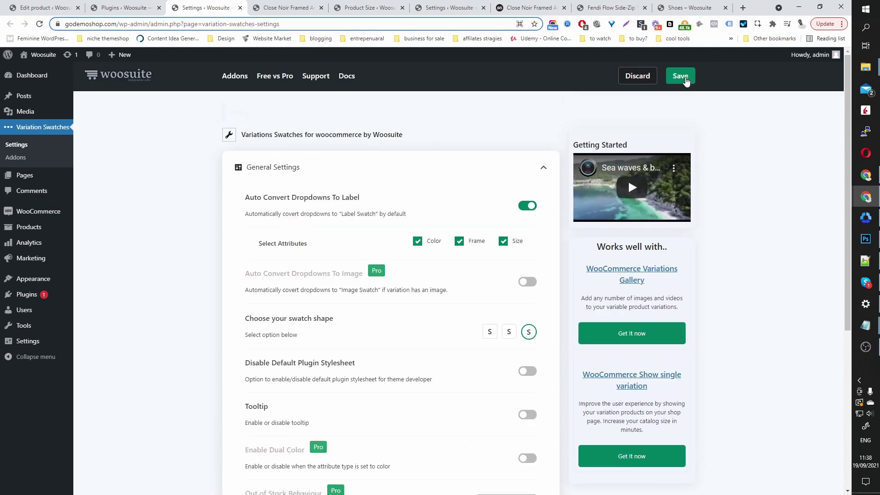
{"action": "left_click", "coordinate": [286, 7]}
{"action": "left_click", "coordinate": [39, 24]}
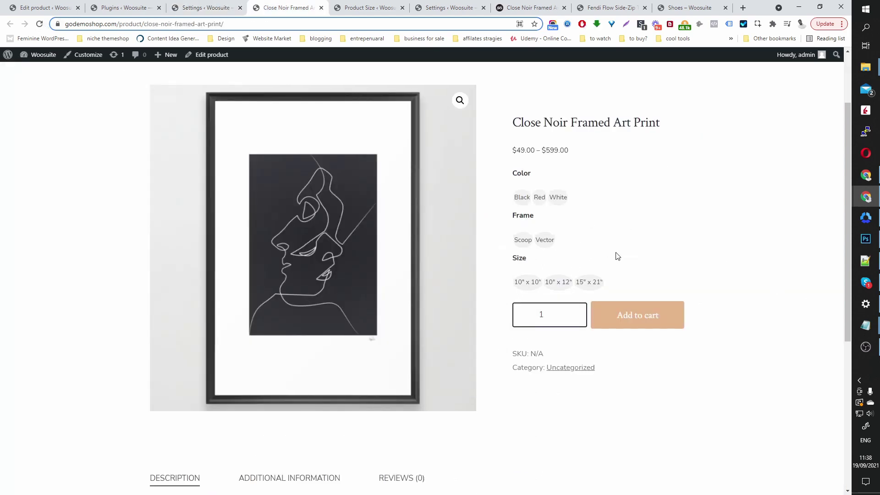
- Inspect the details and images of the Black and Red variations with Scoop and 10" x 10" in the product editor
{"action": "left_click", "coordinate": [213, 9]}
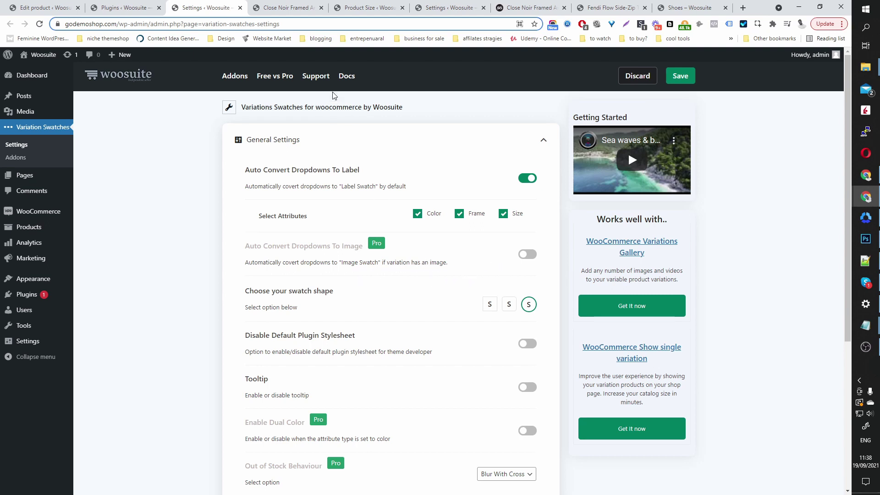
{"action": "left_click", "coordinate": [54, 8]}
{"action": "scroll", "coordinate": [211, 138], "scroll_direction": "down", "scroll_amount": 7}
{"action": "left_click", "coordinate": [160, 180]}
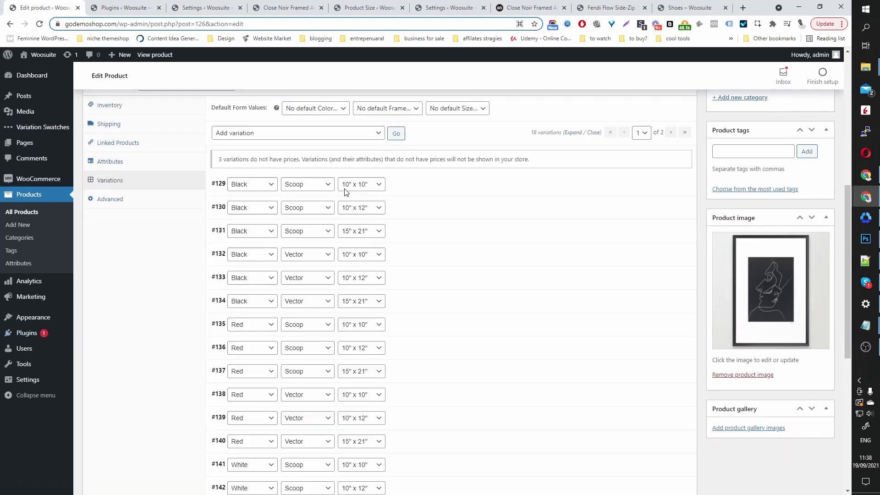
{"action": "left_click", "coordinate": [437, 192]}
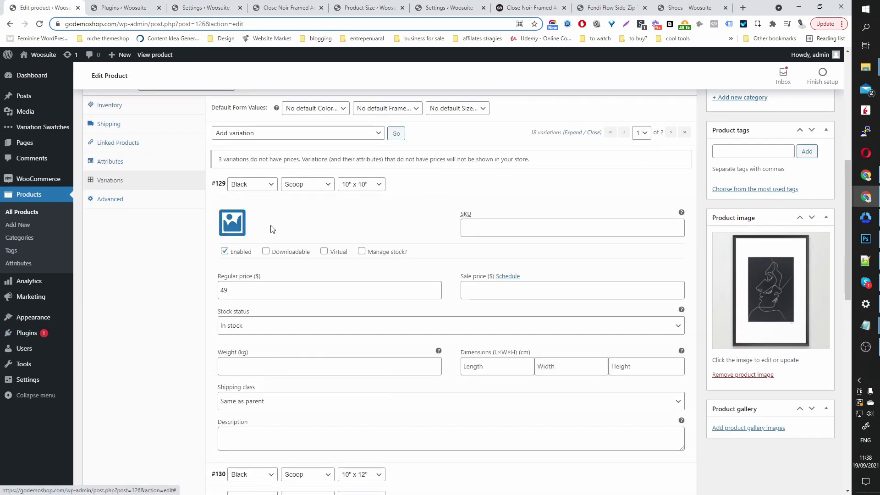
{"action": "scroll", "coordinate": [275, 231], "scroll_direction": "down", "scroll_amount": 9}
{"action": "left_click", "coordinate": [452, 178]}
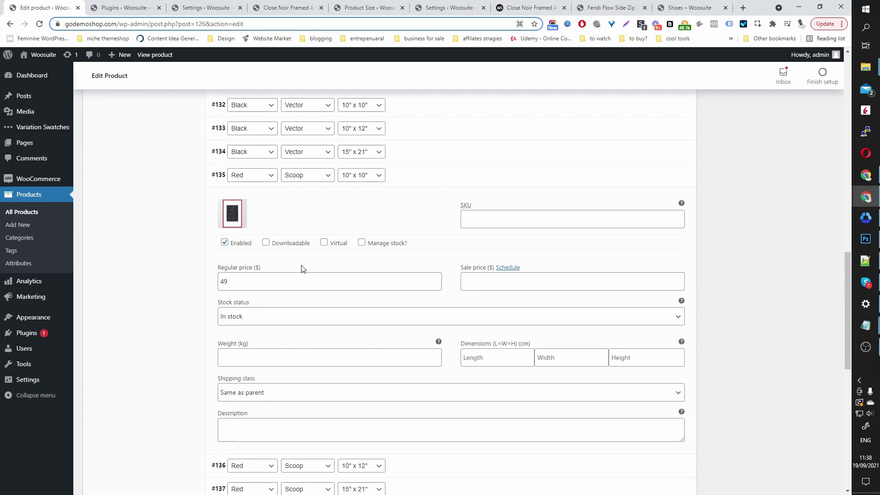
{"action": "mouse_move", "coordinate": [217, 206]}
- Preview the Red, Scoop, 10" x 10" variation on the product page and review the remaining general swatch settings
{"action": "key", "text": "ctrl+3"}
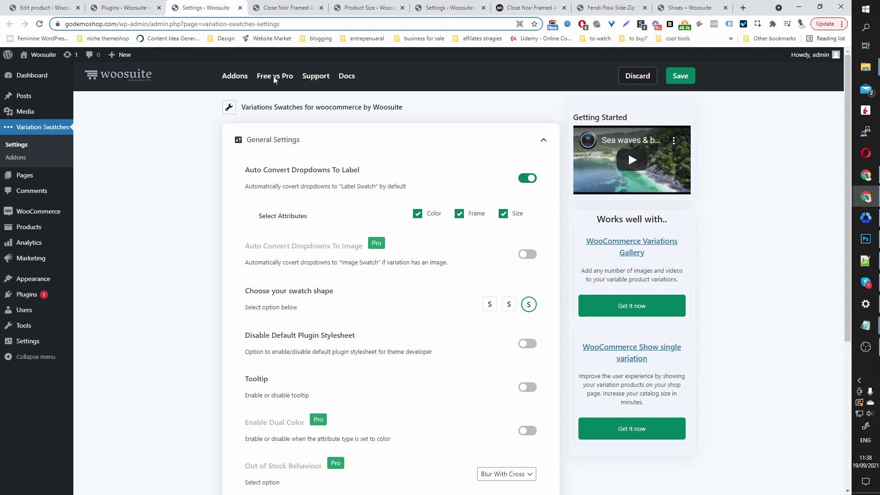
{"action": "left_click", "coordinate": [284, 10]}
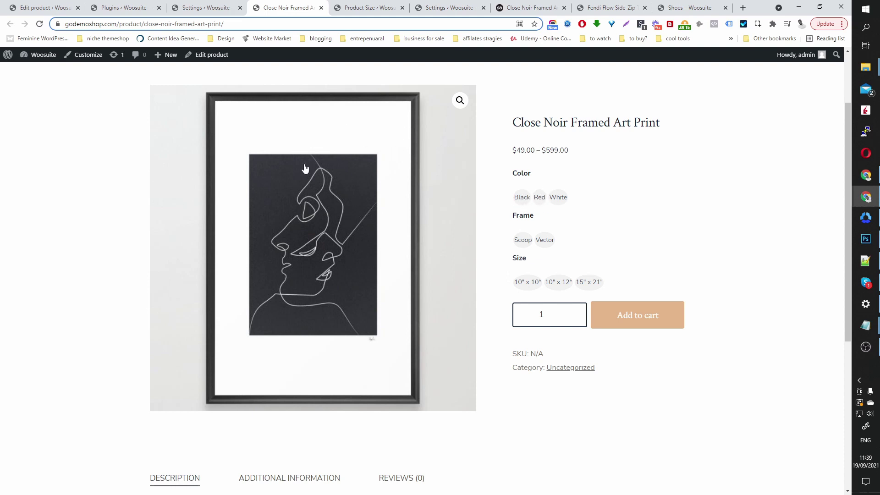
{"action": "left_click", "coordinate": [532, 199]}
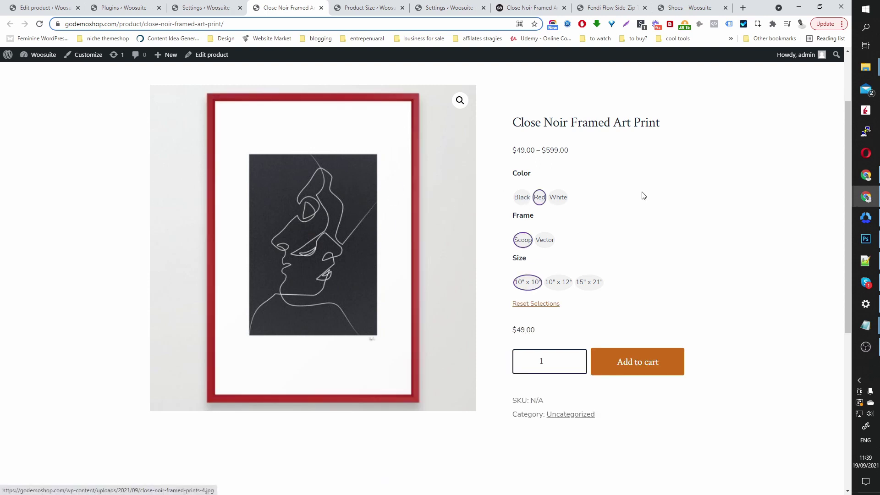
{"action": "key", "text": "ctrl+shift+Tab"}
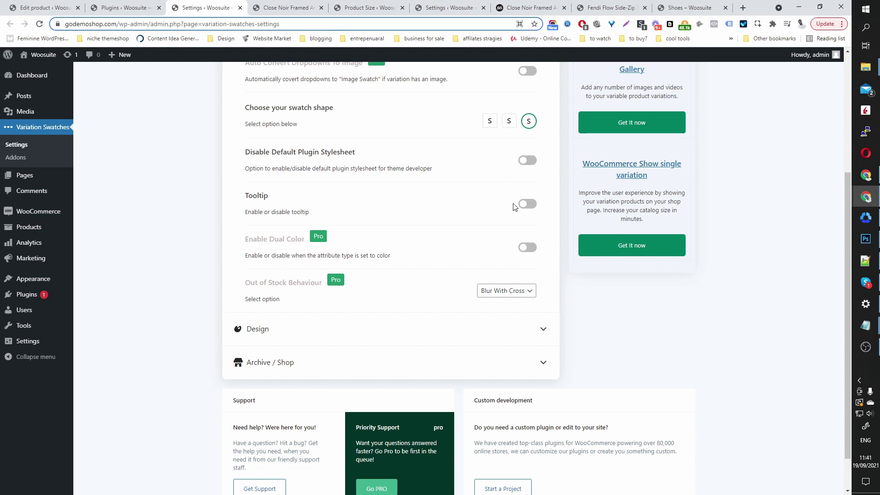
{"action": "scroll", "coordinate": [540, 213], "scroll_direction": "down", "scroll_amount": 1}
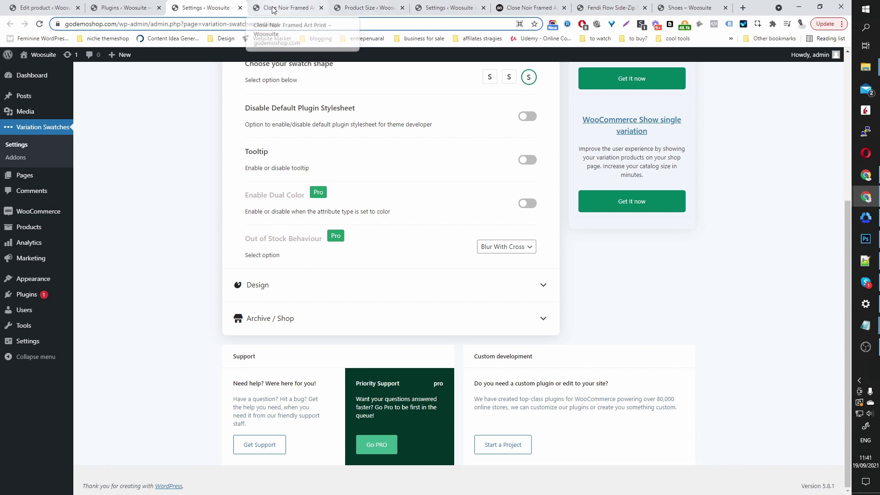
- Set the stock status of the Red, Scoop, 10" x 10" variation to Out of stock and update the product
{"action": "left_click", "coordinate": [55, 7]}
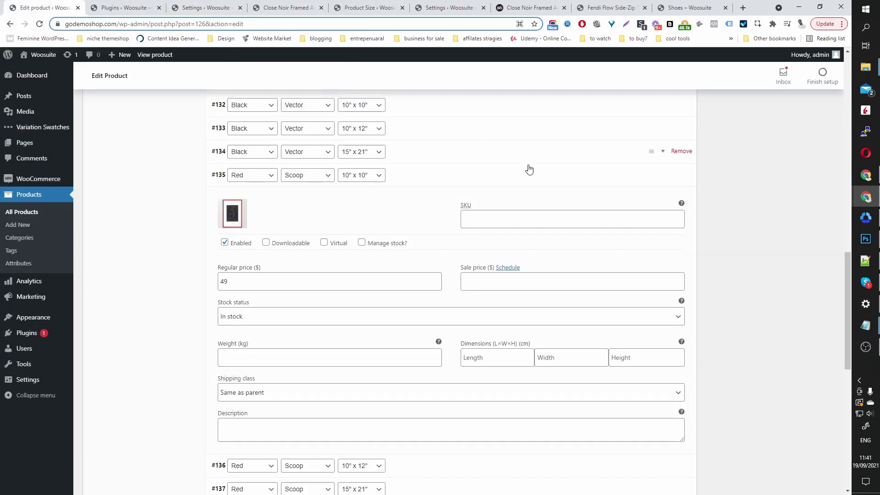
{"action": "scroll", "coordinate": [525, 185], "scroll_direction": "up", "scroll_amount": 7}
{"action": "scroll", "coordinate": [532, 192], "scroll_direction": "down", "scroll_amount": 6}
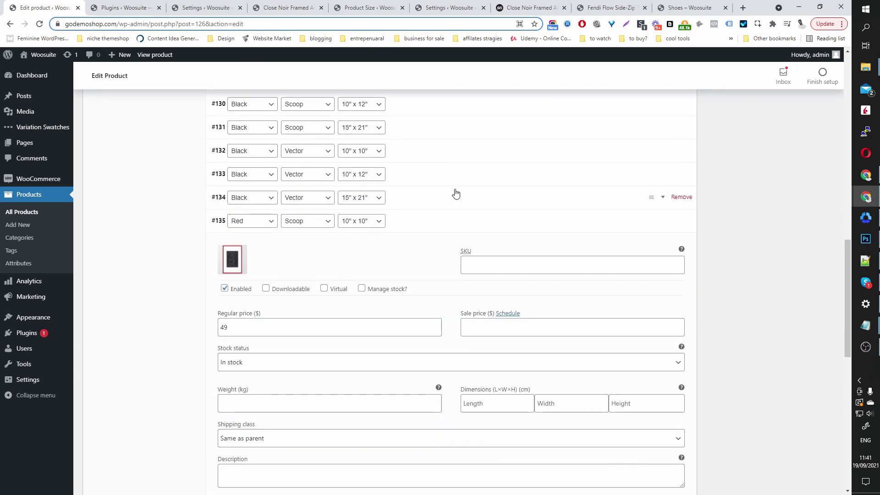
{"action": "scroll", "coordinate": [326, 224], "scroll_direction": "down", "scroll_amount": 3}
{"action": "scroll", "coordinate": [301, 229], "scroll_direction": "up", "scroll_amount": 7}
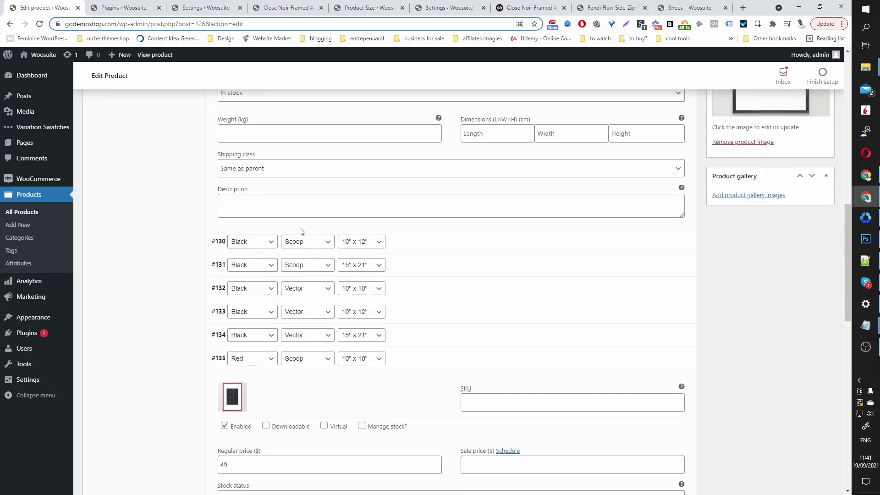
{"action": "scroll", "coordinate": [301, 231], "scroll_direction": "down", "scroll_amount": 10}
{"action": "scroll", "coordinate": [281, 239], "scroll_direction": "up", "scroll_amount": 5}
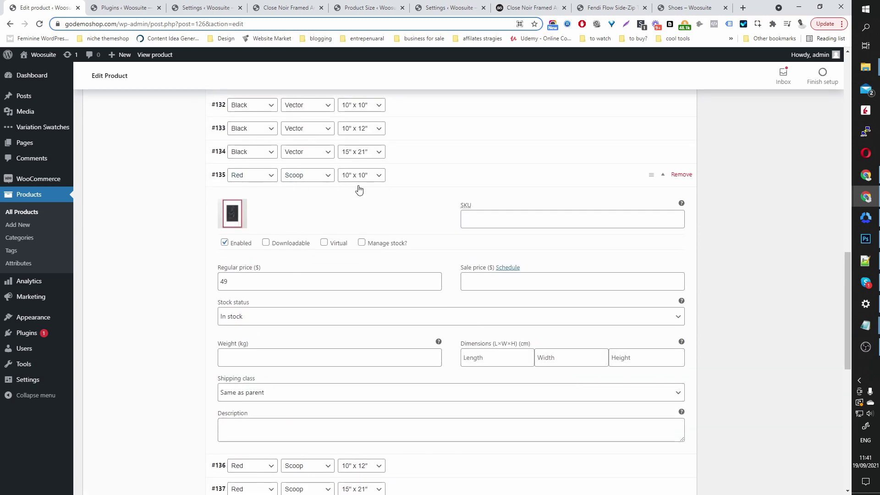
{"action": "scroll", "coordinate": [421, 249], "scroll_direction": "down", "scroll_amount": 2}
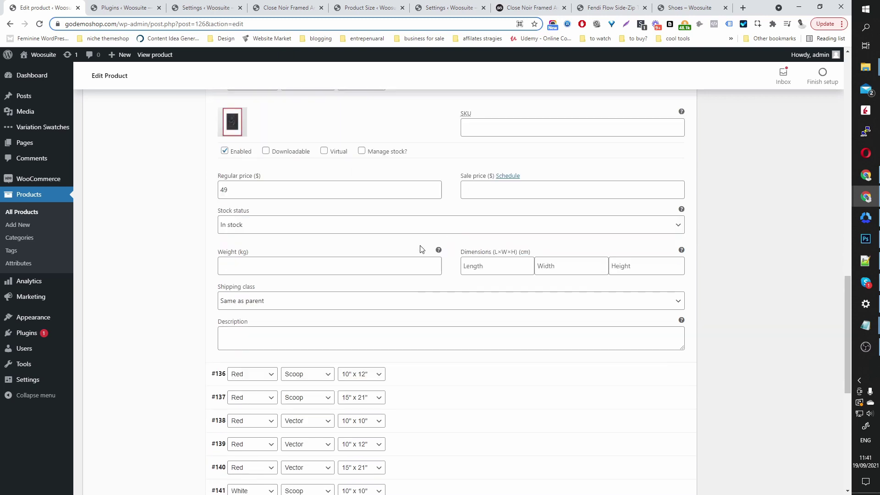
{"action": "left_click", "coordinate": [269, 225]}
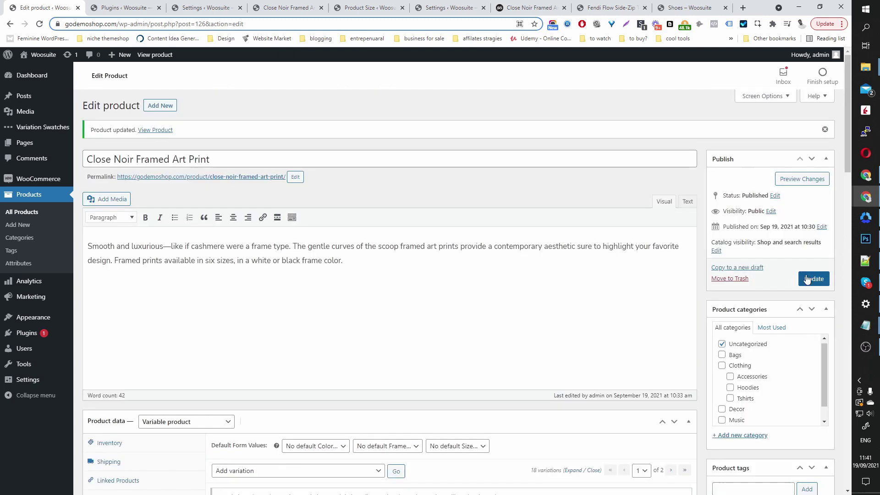
{"action": "left_click", "coordinate": [807, 279]}
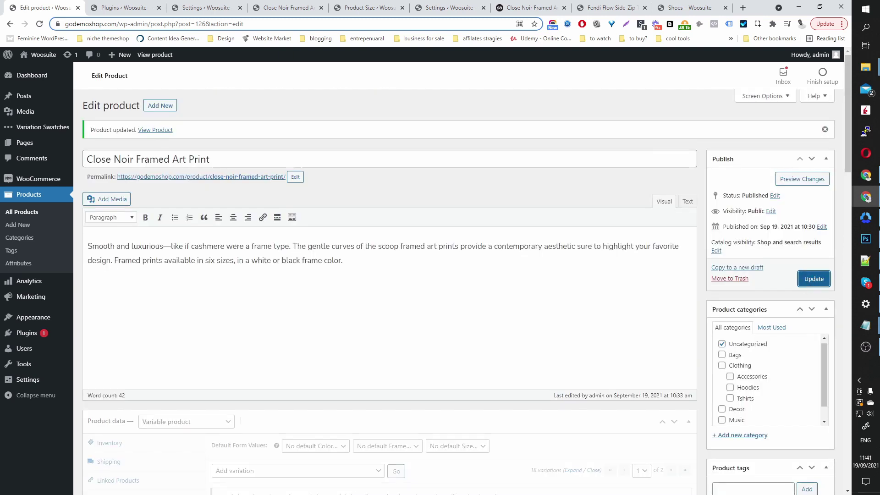
- Reload the product page and check the Red, Scoop, 10" x 10" combination
{"action": "key", "text": "ctrl+4"}
{"action": "left_click", "coordinate": [44, 26]}
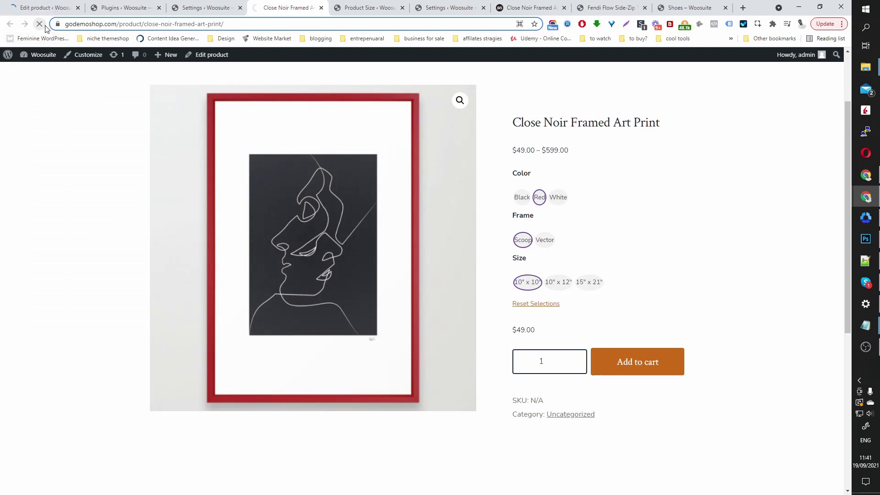
{"action": "left_click", "coordinate": [541, 200]}
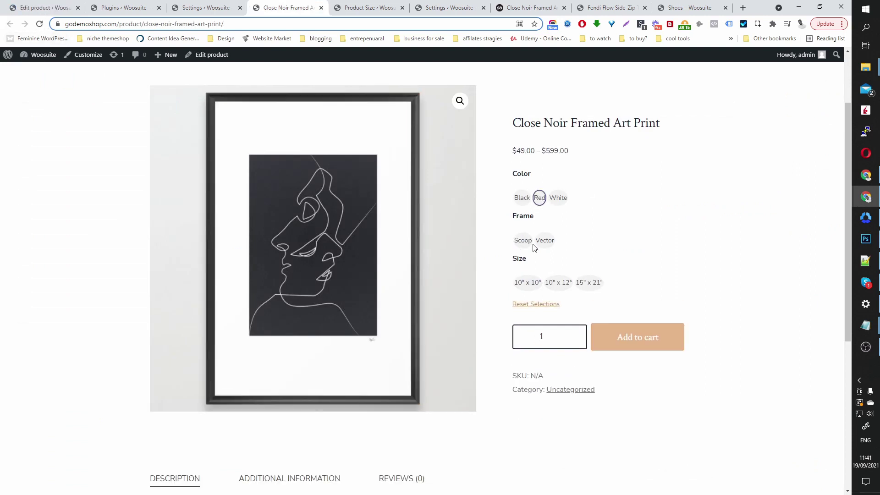
{"action": "left_click", "coordinate": [522, 243]}
{"action": "left_click", "coordinate": [540, 284]}
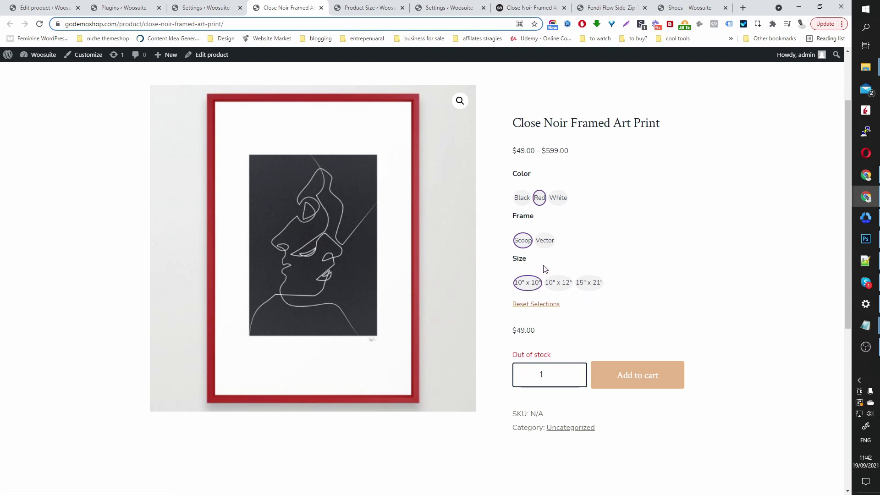
- Reset the swatch selections on the product page and choose Red and Scoop again
{"action": "left_click", "coordinate": [540, 306]}
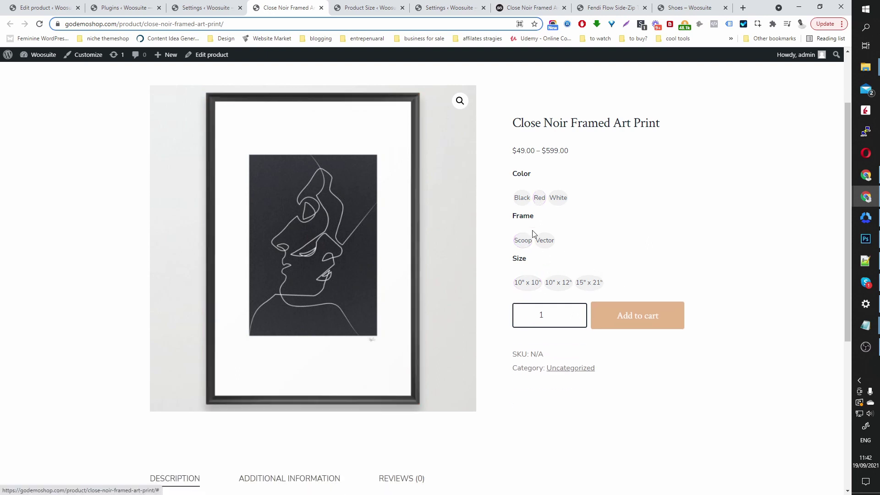
{"action": "left_click", "coordinate": [539, 203]}
{"action": "left_click", "coordinate": [524, 239]}
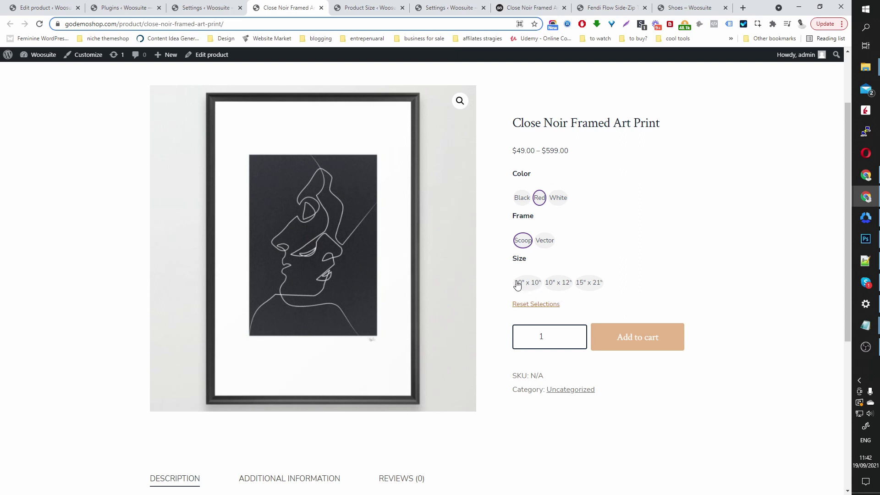
- Enable the Swatch Text font size option in the product page Design settings and review the margin and padding options
{"action": "left_click", "coordinate": [211, 10]}
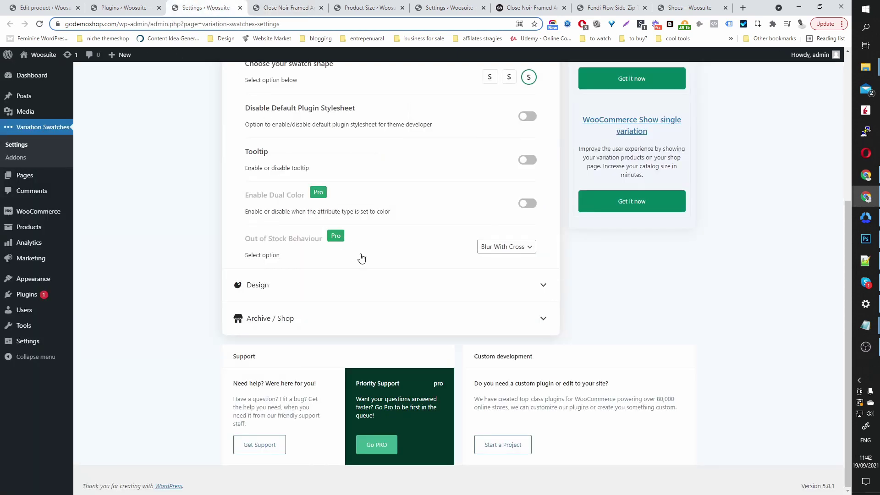
{"action": "left_click", "coordinate": [314, 286]}
{"action": "scroll", "coordinate": [345, 286], "scroll_direction": "up", "scroll_amount": 2}
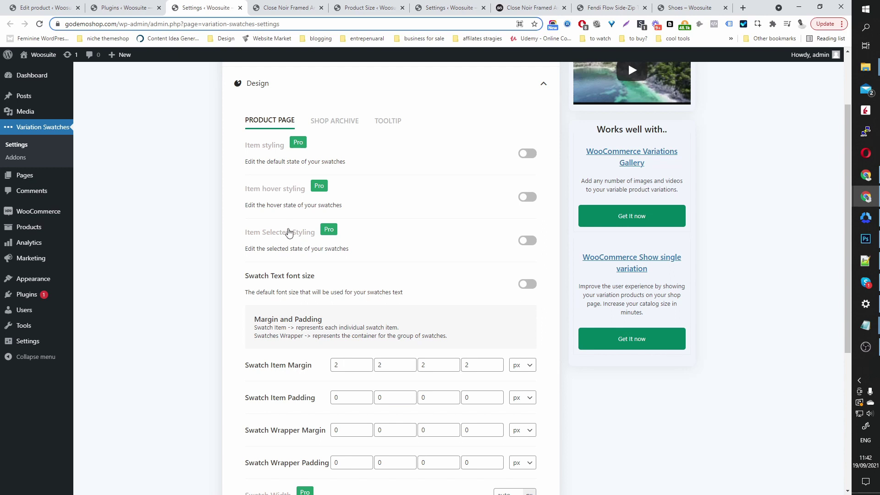
{"action": "left_click", "coordinate": [526, 283]}
{"action": "scroll", "coordinate": [476, 317], "scroll_direction": "down", "scroll_amount": 3}
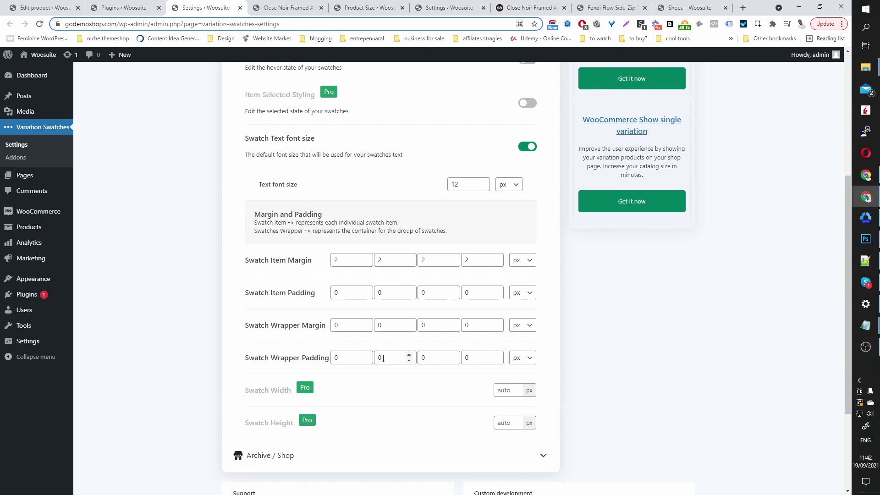
{"action": "scroll", "coordinate": [383, 358], "scroll_direction": "down", "scroll_amount": 3}
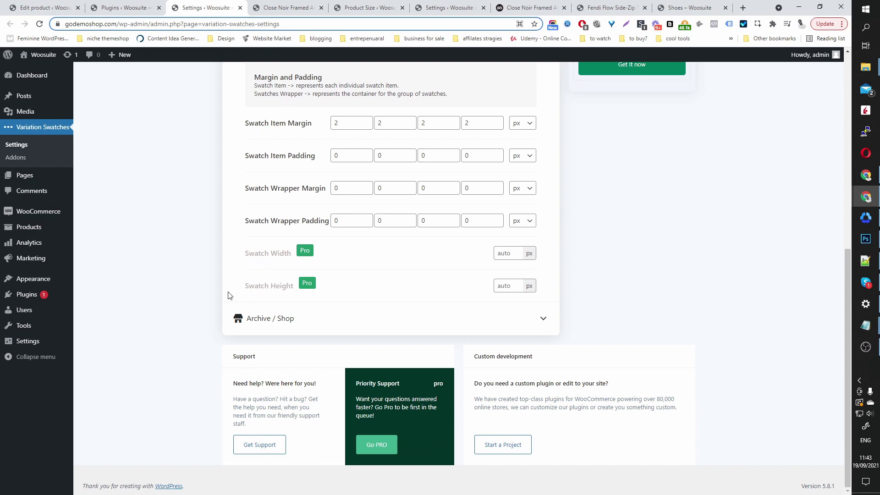
- Enable Show Swatches Label and Show clear link in the Archive / Shop settings, and review the remaining options
{"action": "left_click", "coordinate": [304, 321]}
{"action": "scroll", "coordinate": [289, 195], "scroll_direction": "up", "scroll_amount": 4}
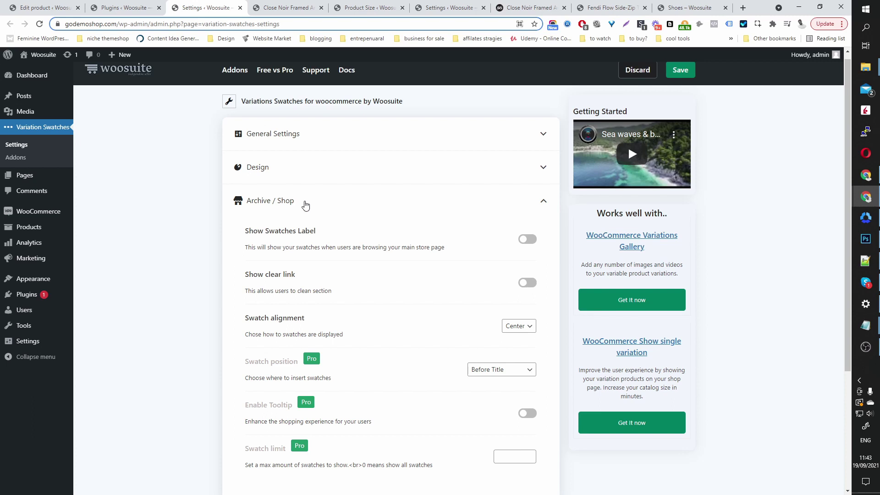
{"action": "left_click", "coordinate": [531, 239]}
{"action": "left_click", "coordinate": [303, 274]}
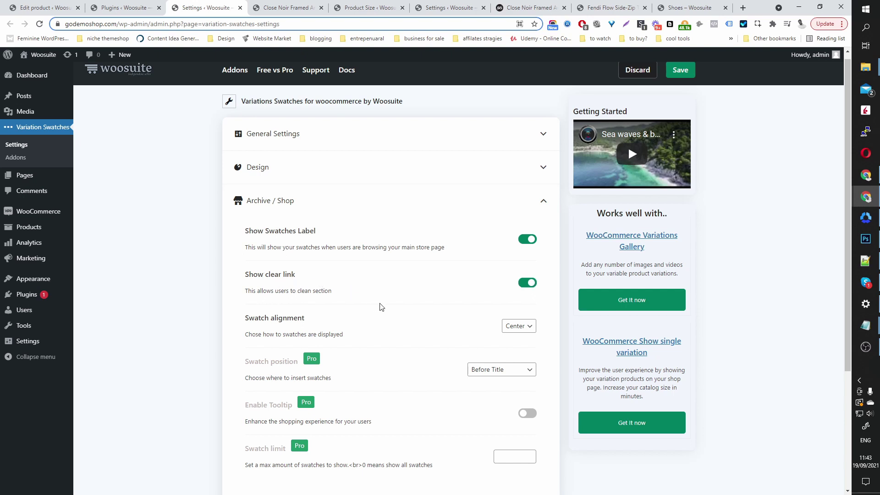
{"action": "scroll", "coordinate": [380, 307], "scroll_direction": "down", "scroll_amount": 2}
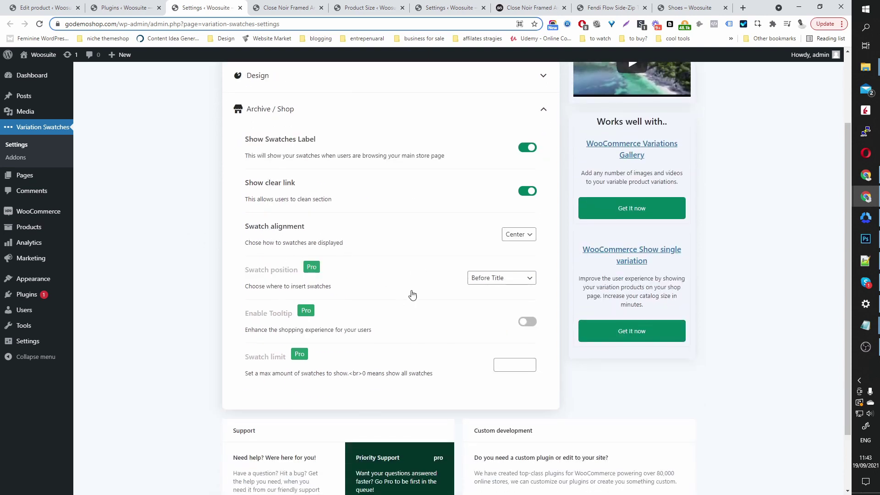
- Save the Variation Swatches settings and open the product's Uncategorized category page in a new tab
{"action": "scroll", "coordinate": [412, 294], "scroll_direction": "up", "scroll_amount": 2}
{"action": "left_click", "coordinate": [680, 76]}
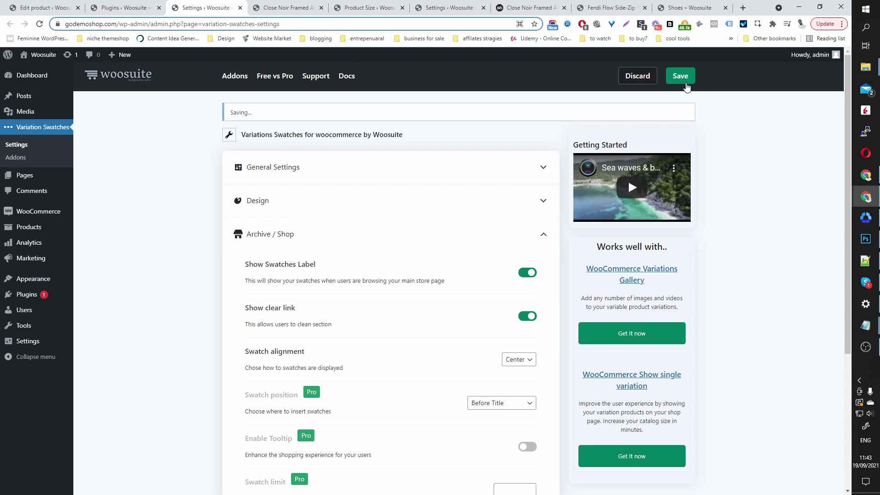
{"action": "left_click", "coordinate": [286, 8]}
{"action": "scroll", "coordinate": [540, 250], "scroll_direction": "down", "scroll_amount": 3}
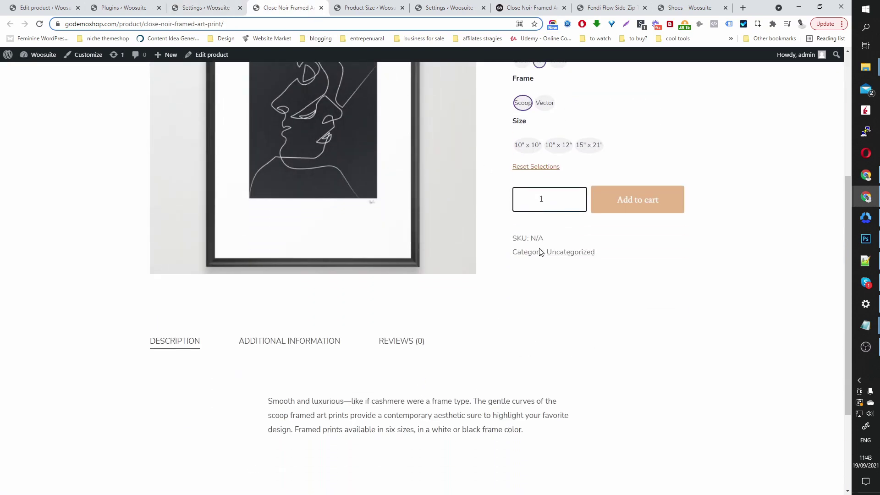
{"action": "middle_click", "coordinate": [571, 256]}
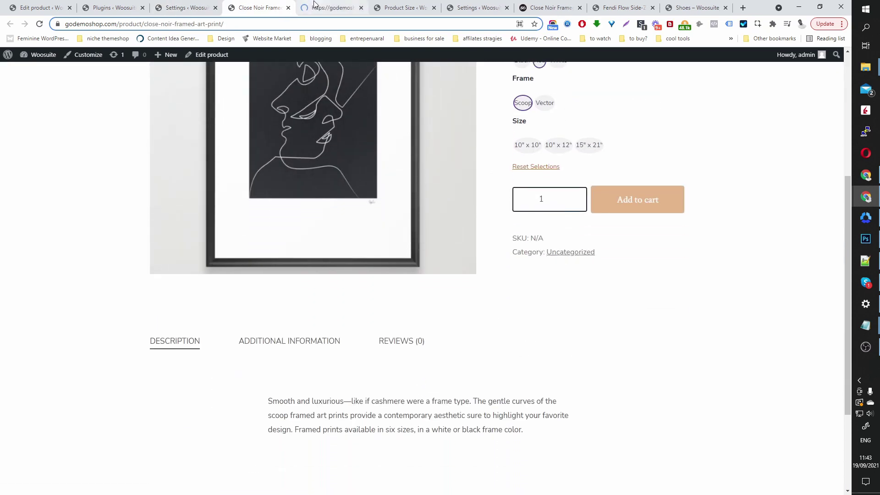
{"action": "left_click", "coordinate": [330, 8]}
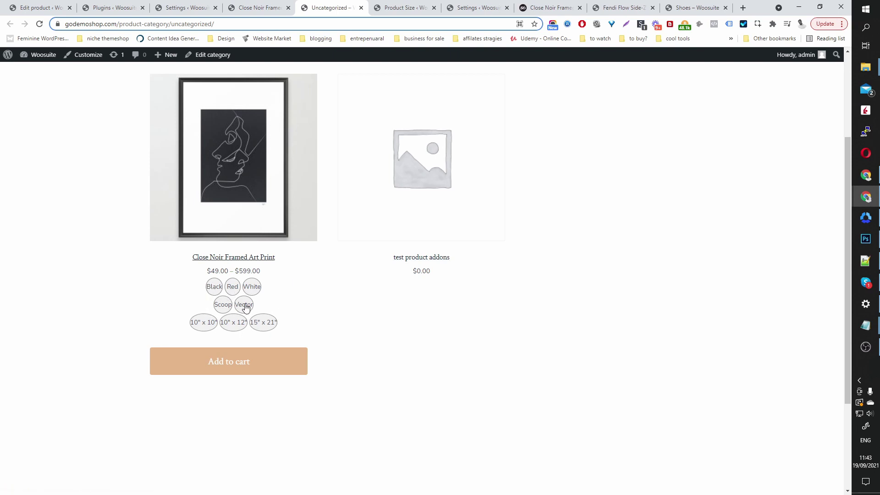
- Test the Black, Vector and 10" x 12" swatches on the category page and compare them with the product page
{"action": "scroll", "coordinate": [293, 302], "scroll_direction": "up", "scroll_amount": 3}
{"action": "scroll", "coordinate": [284, 295], "scroll_direction": "down", "scroll_amount": 3}
{"action": "left_click", "coordinate": [218, 290]}
{"action": "left_click", "coordinate": [243, 305]}
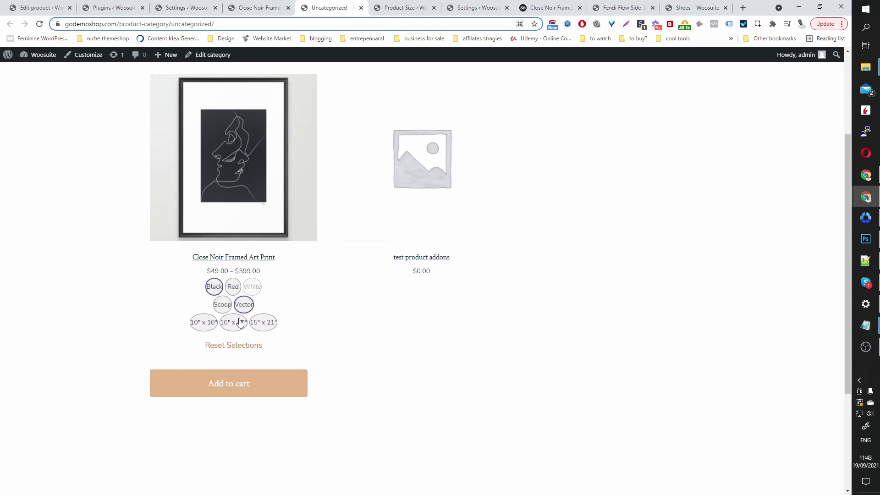
{"action": "left_click", "coordinate": [234, 322]}
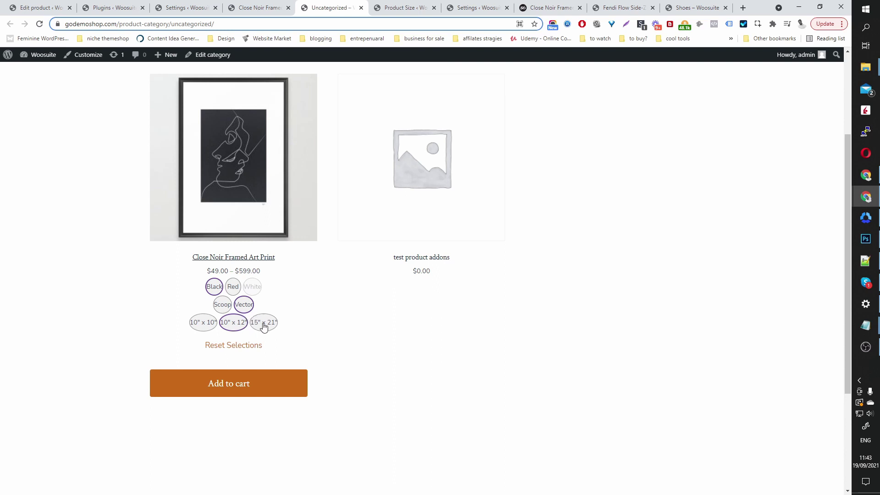
{"action": "scroll", "coordinate": [263, 325], "scroll_direction": "up", "scroll_amount": 3}
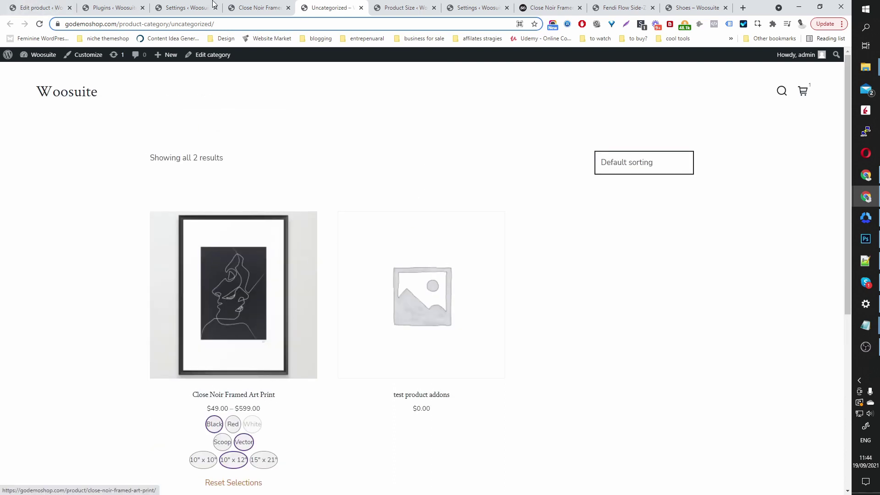
{"action": "left_click", "coordinate": [255, 8]}
{"action": "scroll", "coordinate": [576, 179], "scroll_direction": "up", "scroll_amount": 4}
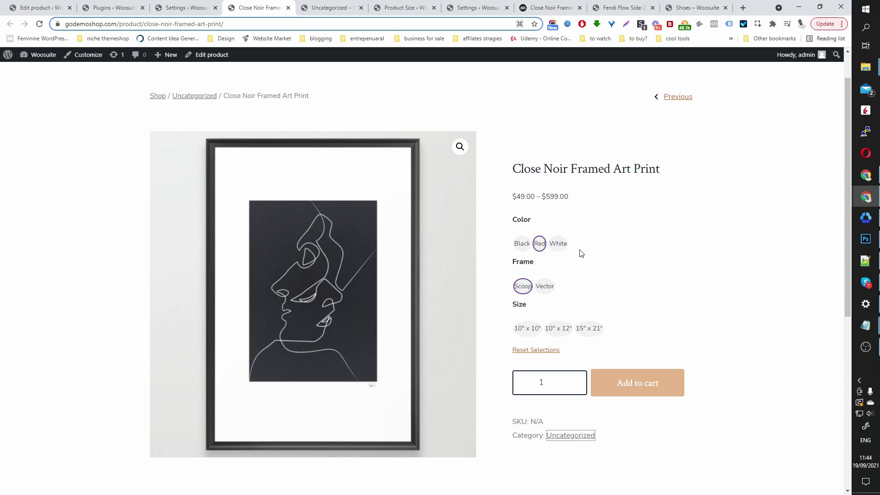
- Set the Color product attribute's type to Color, update it and return to the attributes list
{"action": "left_click", "coordinate": [37, 9]}
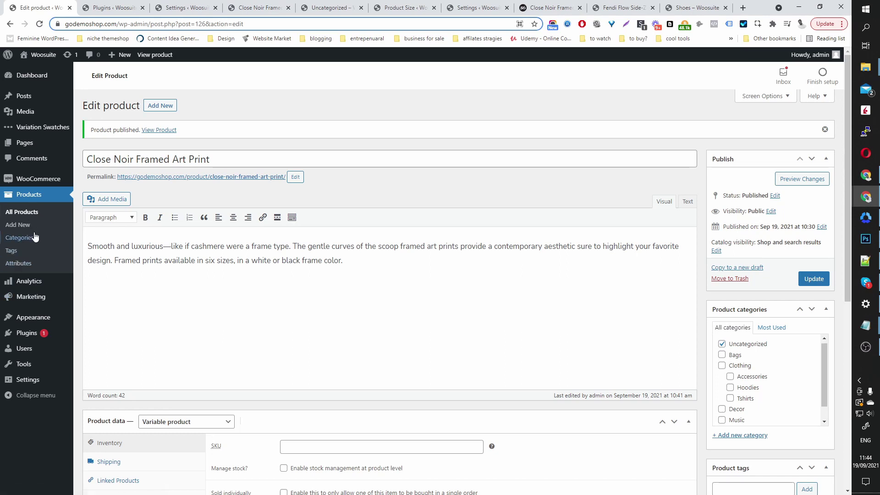
{"action": "left_click", "coordinate": [18, 263], "text": "ctrl+shift"}
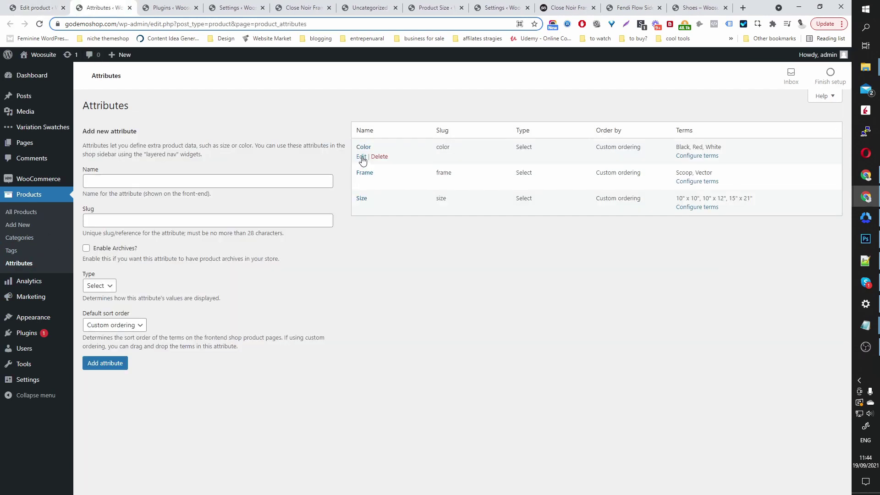
{"action": "left_click", "coordinate": [362, 157]}
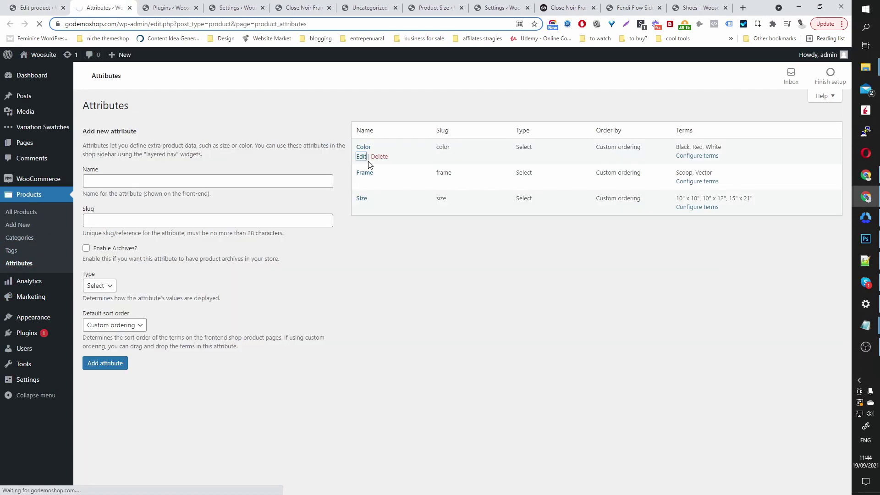
{"action": "left_click", "coordinate": [225, 240]}
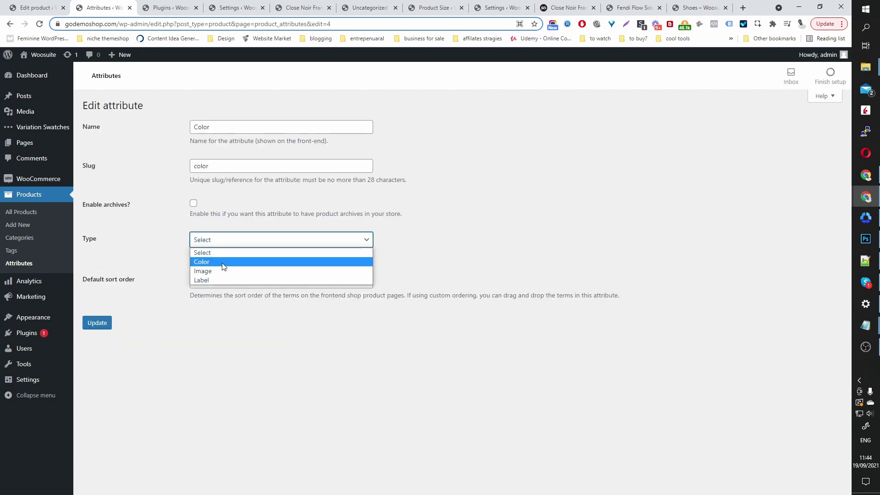
{"action": "left_click", "coordinate": [224, 264]}
{"action": "left_click", "coordinate": [97, 323]}
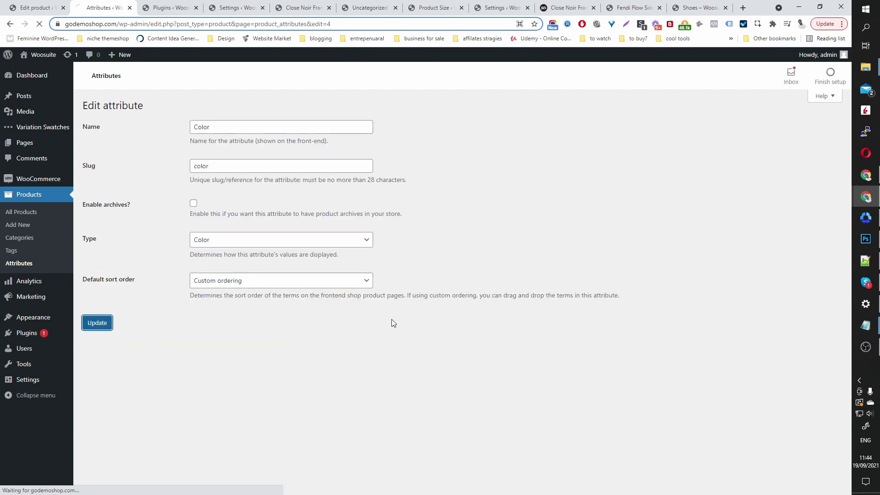
{"action": "left_click", "coordinate": [117, 141]}
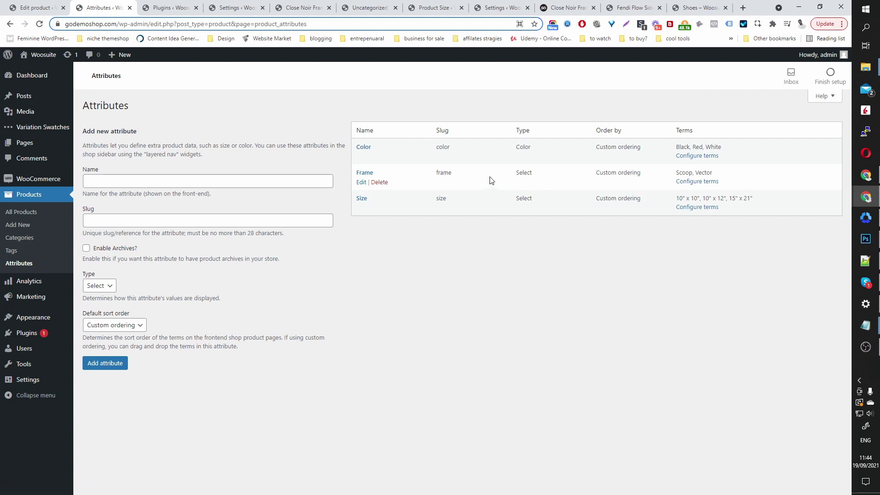
- Set the Frame product attribute's type to Image, update it and return to the attributes list
{"action": "left_click", "coordinate": [361, 183]}
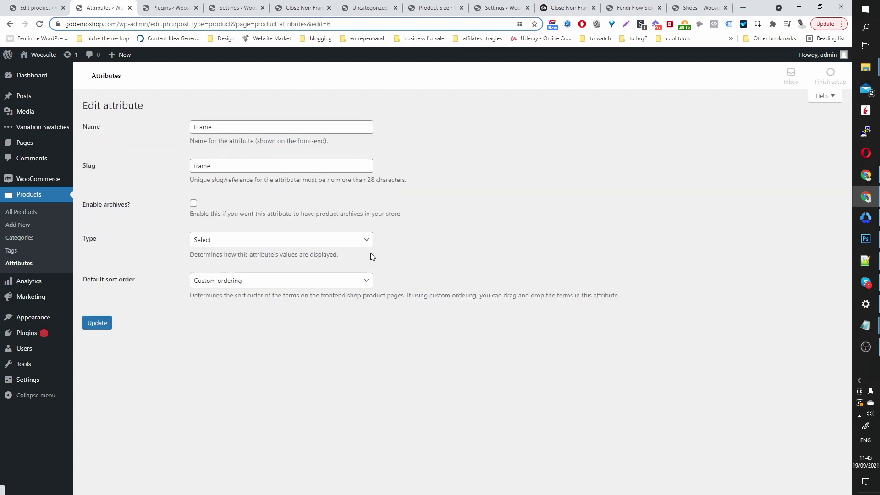
{"action": "left_click", "coordinate": [261, 246]}
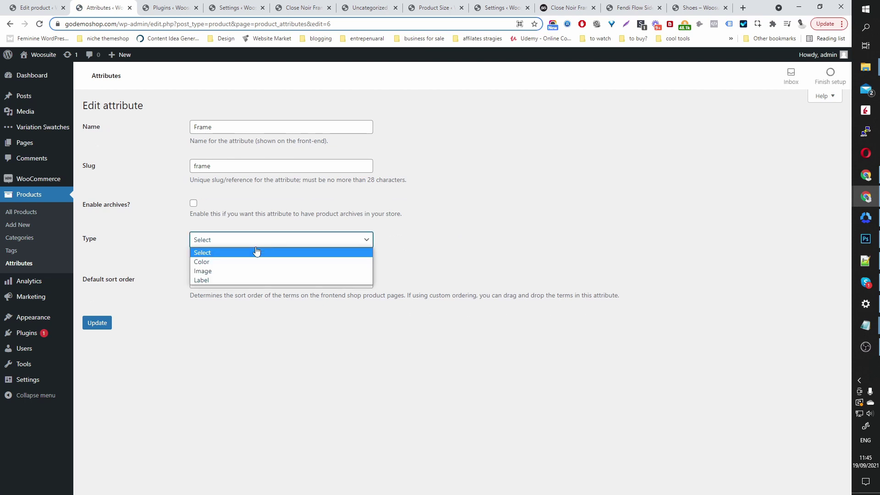
{"action": "left_click", "coordinate": [200, 272]}
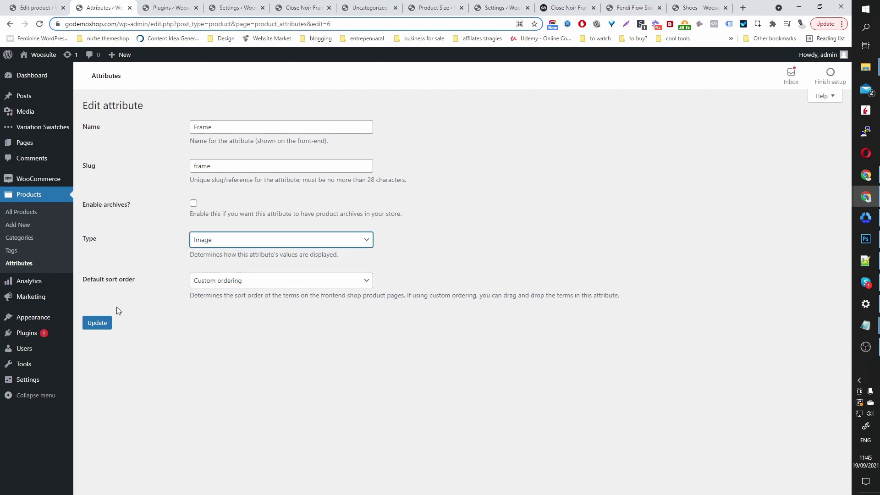
{"action": "left_click", "coordinate": [103, 324]}
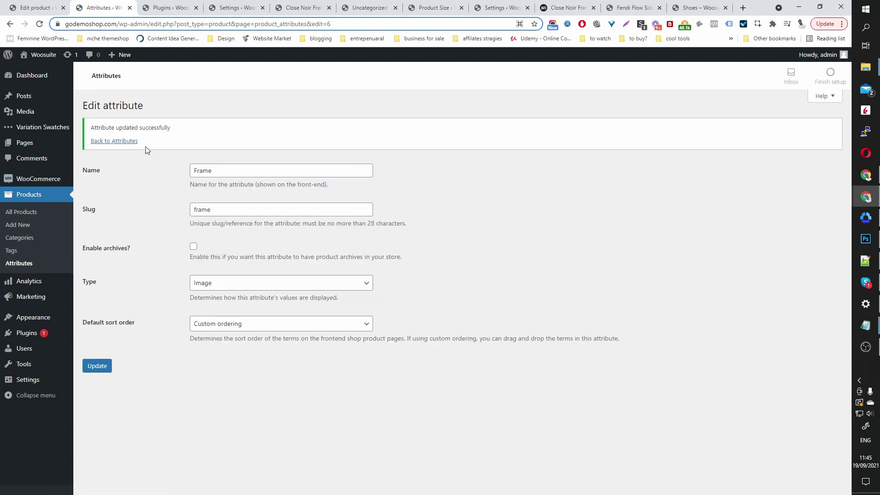
{"action": "left_click", "coordinate": [131, 142]}
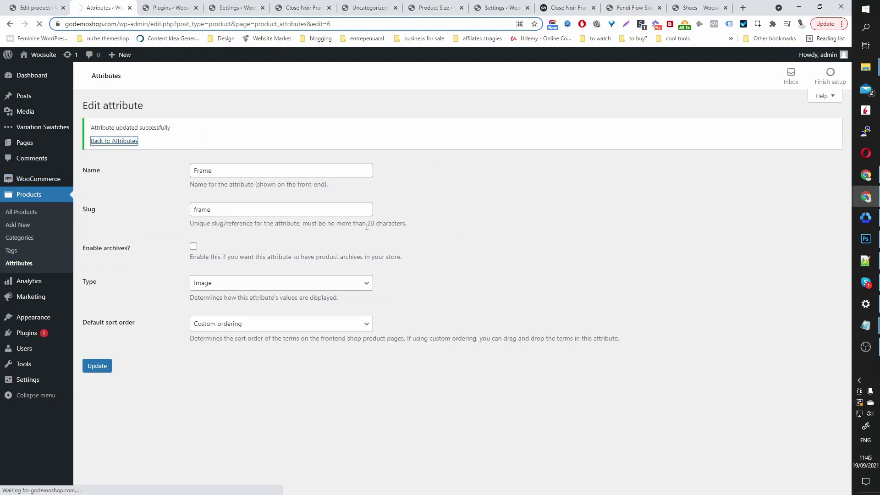
- Reload the Close Noir Framed Art Print product page and the Uncategorized category page to check the swatches
{"action": "left_click", "coordinate": [299, 8]}
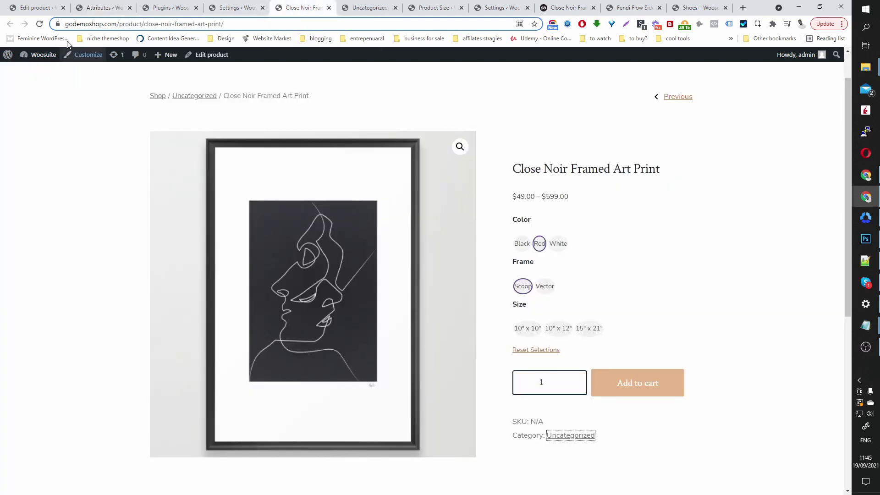
{"action": "left_click", "coordinate": [39, 24]}
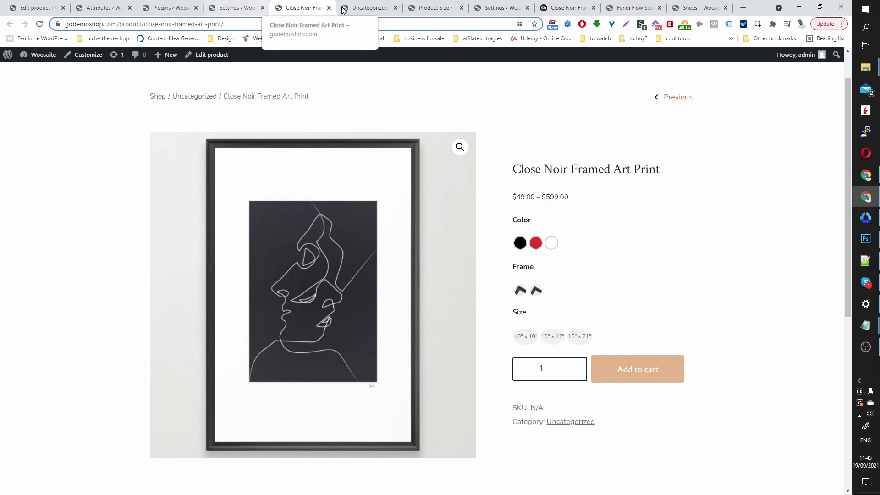
{"action": "left_click", "coordinate": [360, 8]}
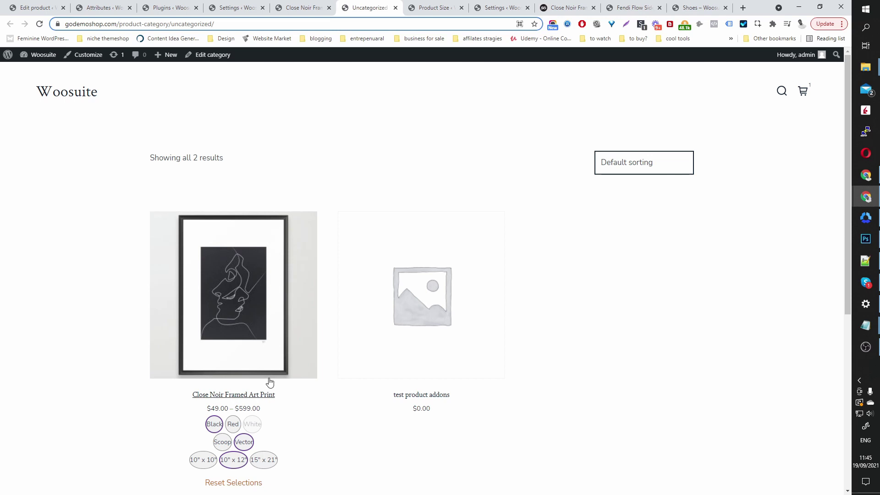
{"action": "scroll", "coordinate": [269, 383], "scroll_direction": "down", "scroll_amount": 3}
{"action": "key", "text": "F5"}
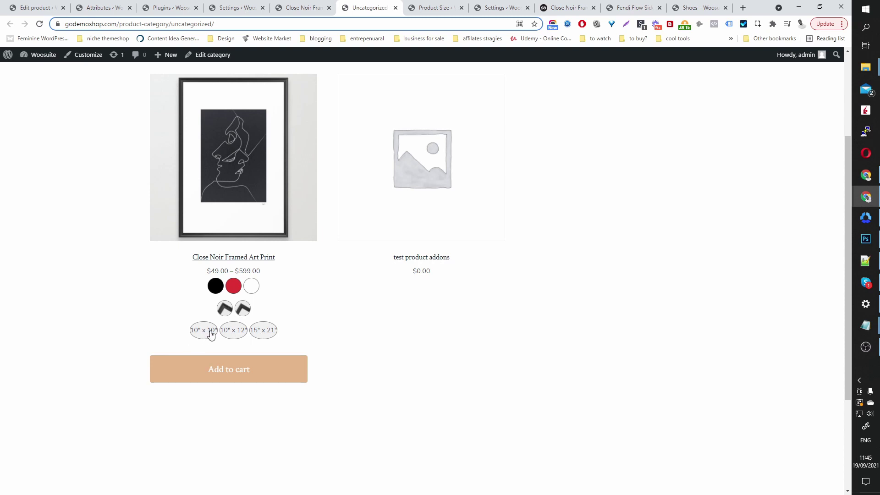
- Choose the White, Scoop and 10" x 12" swatches on the category page, add the print to the cart and return to the product page
{"action": "left_click", "coordinate": [251, 286]}
{"action": "left_click", "coordinate": [233, 330]}
{"action": "left_click", "coordinate": [243, 398]}
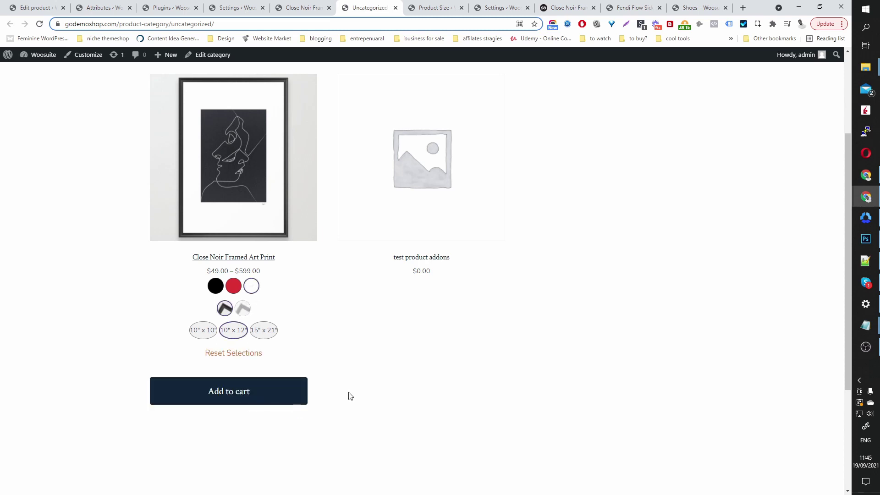
{"action": "key", "text": "ctrl+Page_Up"}
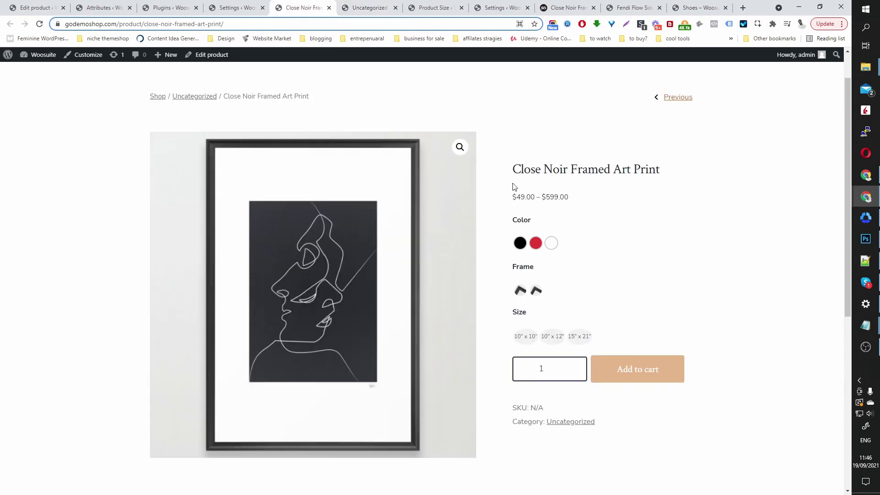